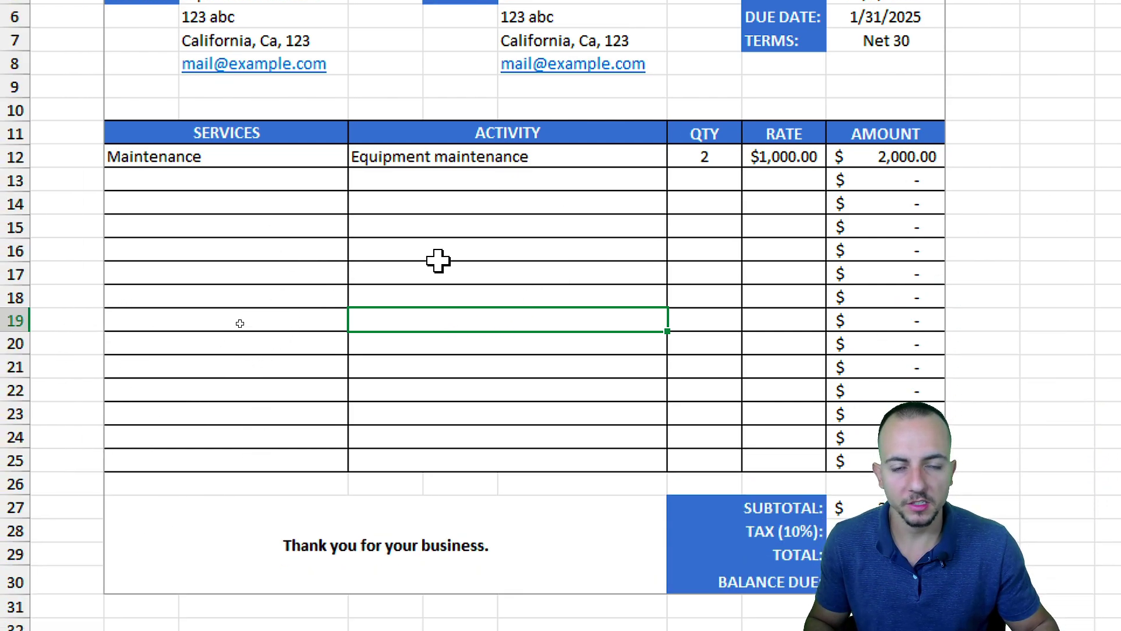
Review the finished invoice's services and activity columns and its tax, total and balance due rows
left_click_drag(315, 138, 327, 343)
left_click_drag(526, 134, 540, 317)
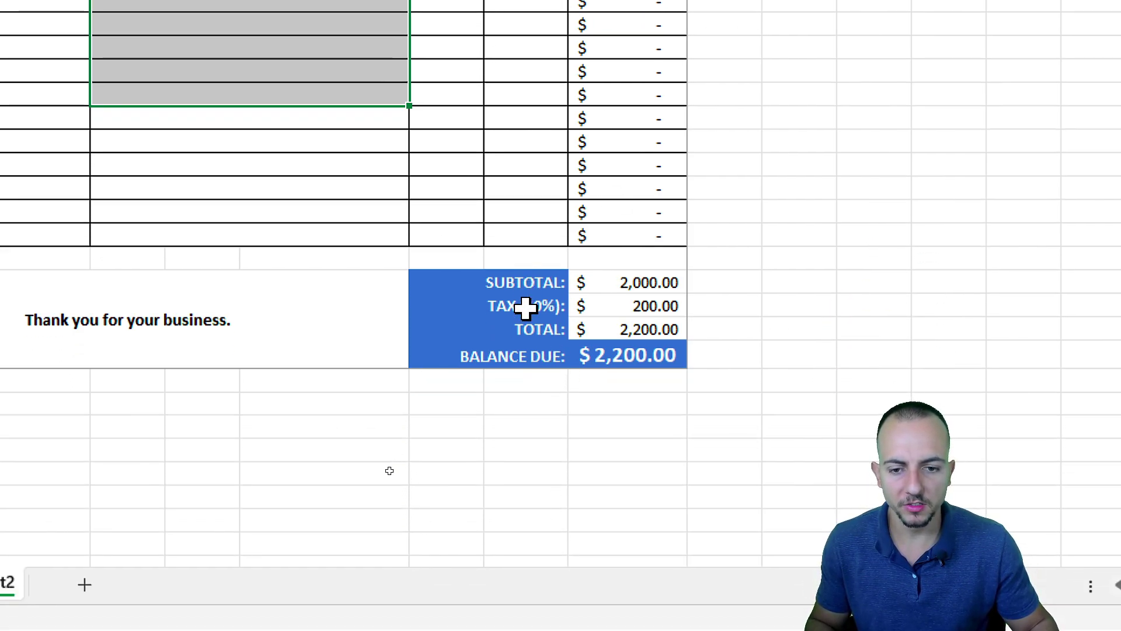
left_click(538, 303)
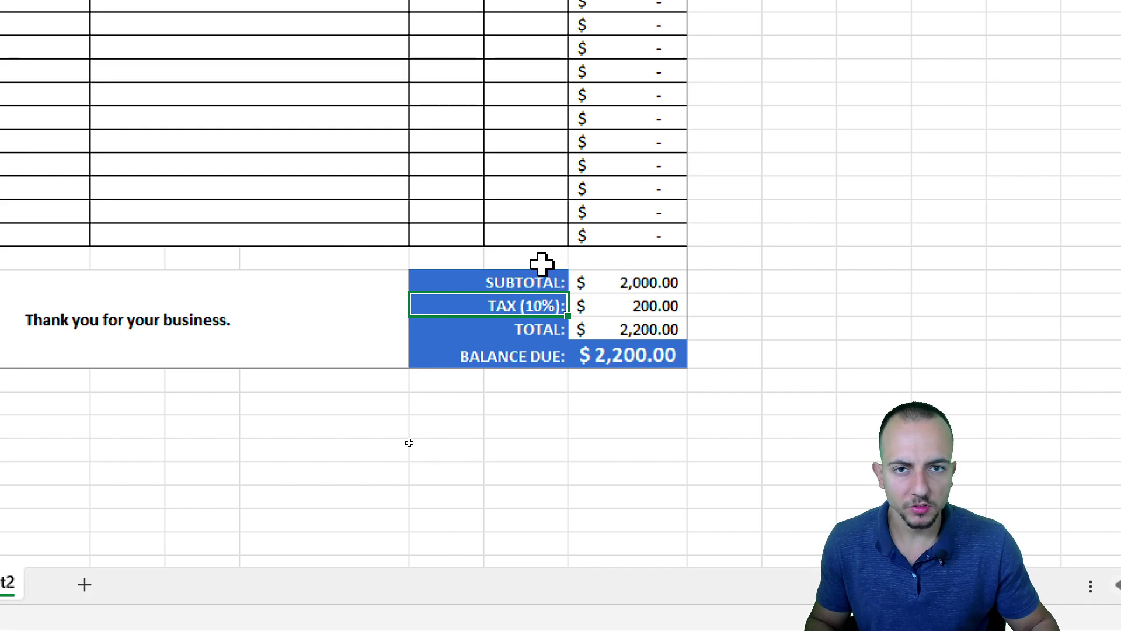
left_click(511, 327)
left_click(496, 355)
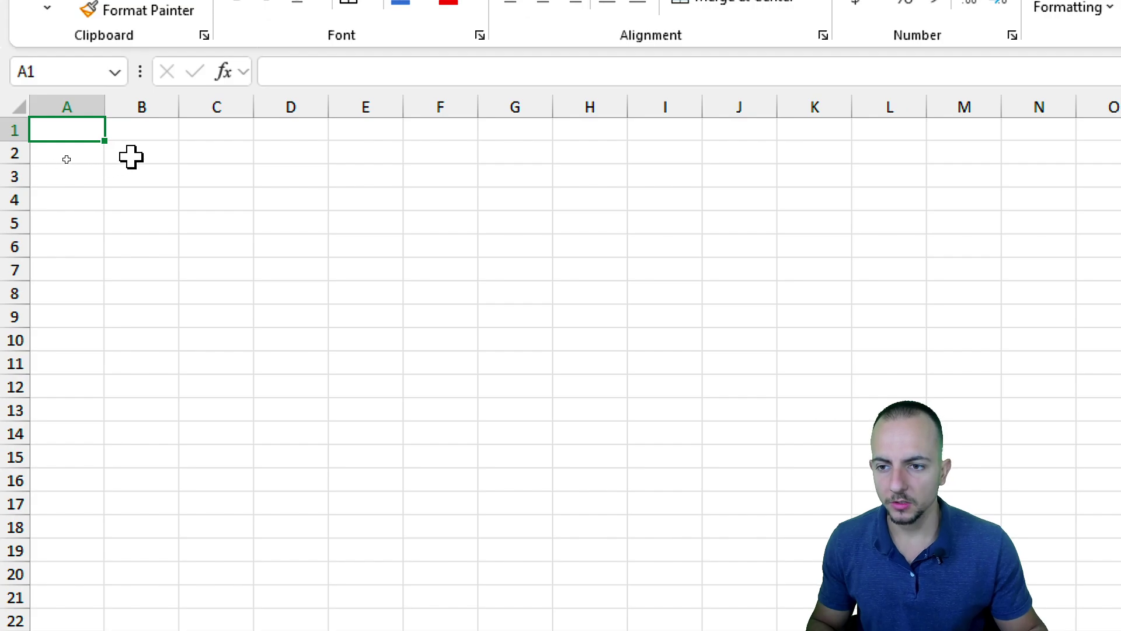
Merge and center cells B2 to I2 on the blank sheet for the invoice title
left_click(138, 154)
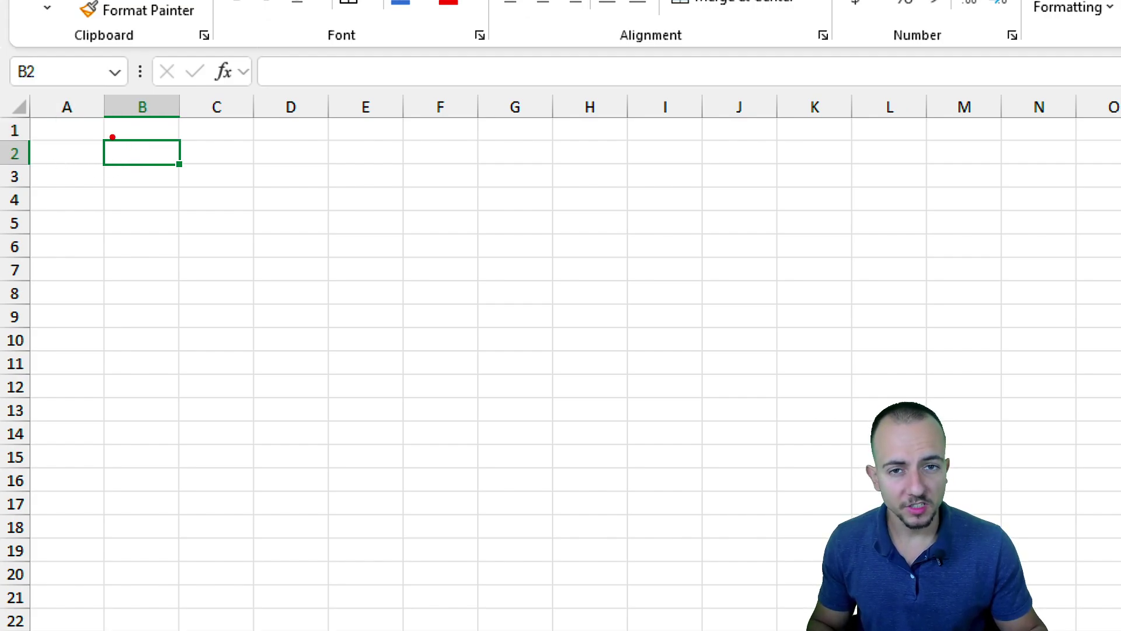
mouse_move(42, 105)
left_mouse_down()
mouse_move(99, 146)
mouse_move(20, 132)
mouse_move(70, 181)
mouse_move(70, 316)
left_mouse_up()
left_click_drag(86, 124, 267, 123)
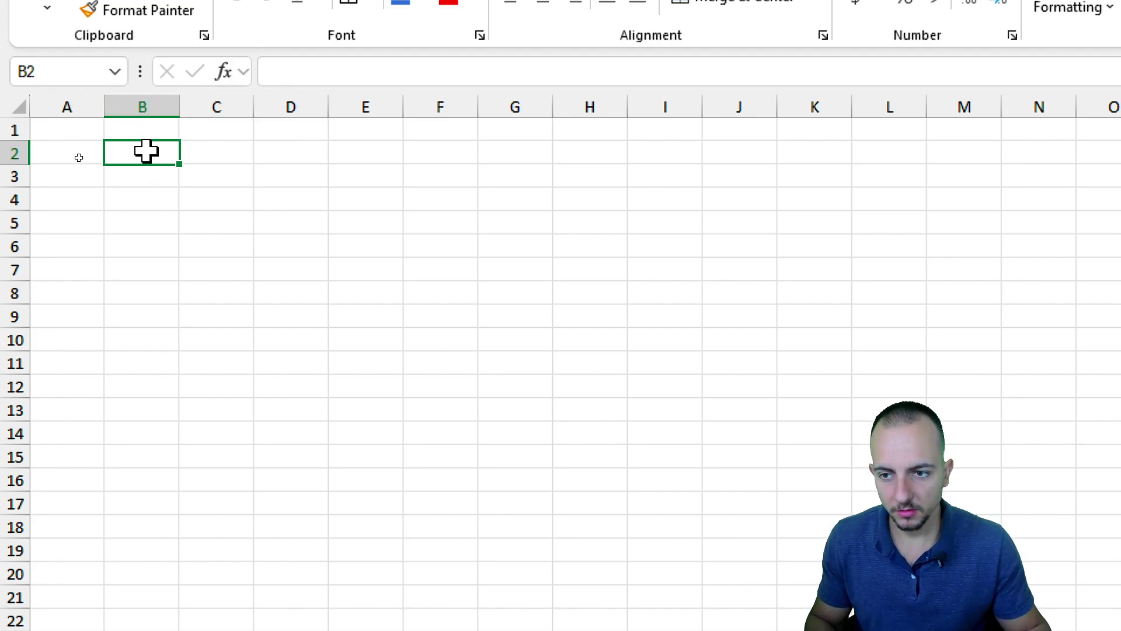
left_click_drag(149, 153, 677, 152)
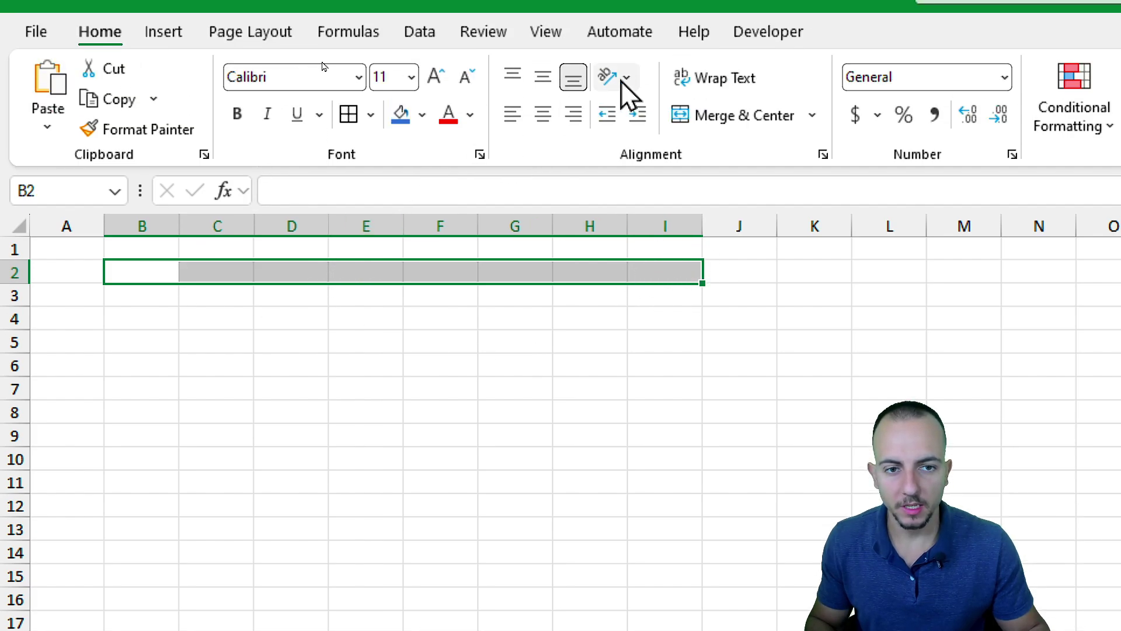
left_click(716, 130)
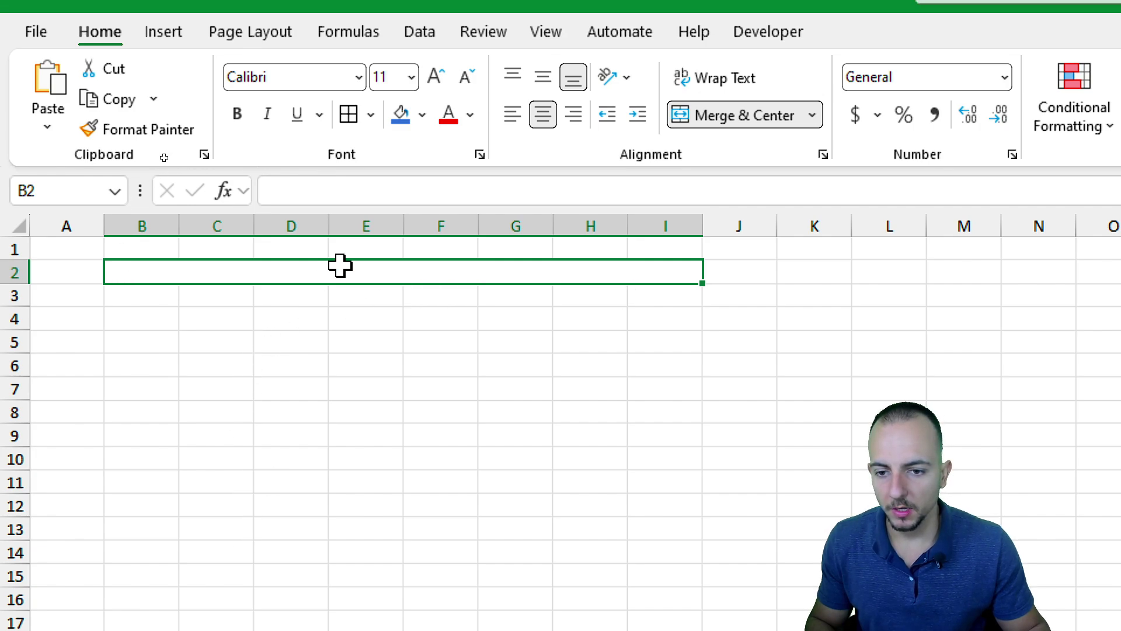
Enter the title INVOICE #1001 in the merged cell of row 2
type("I")
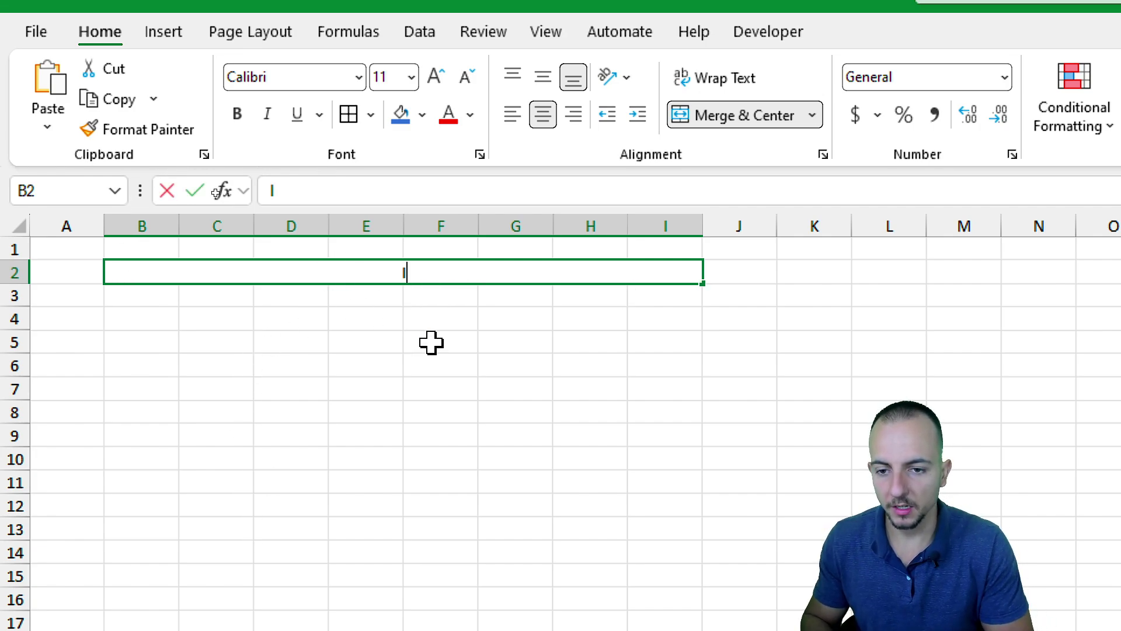
type("NVOICE")
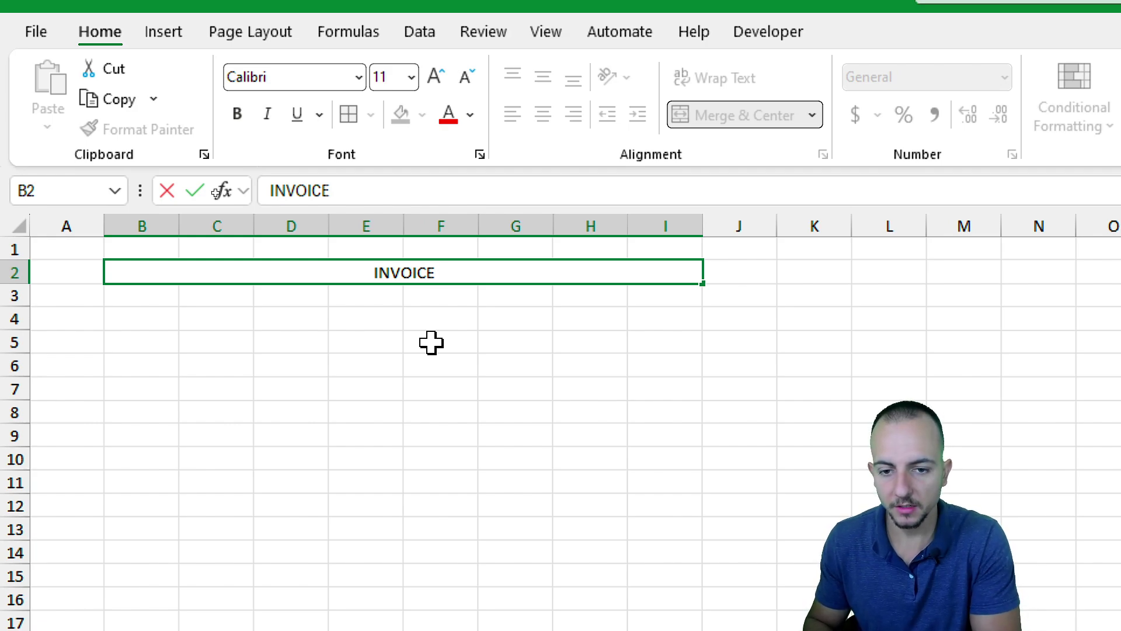
type(" #1")
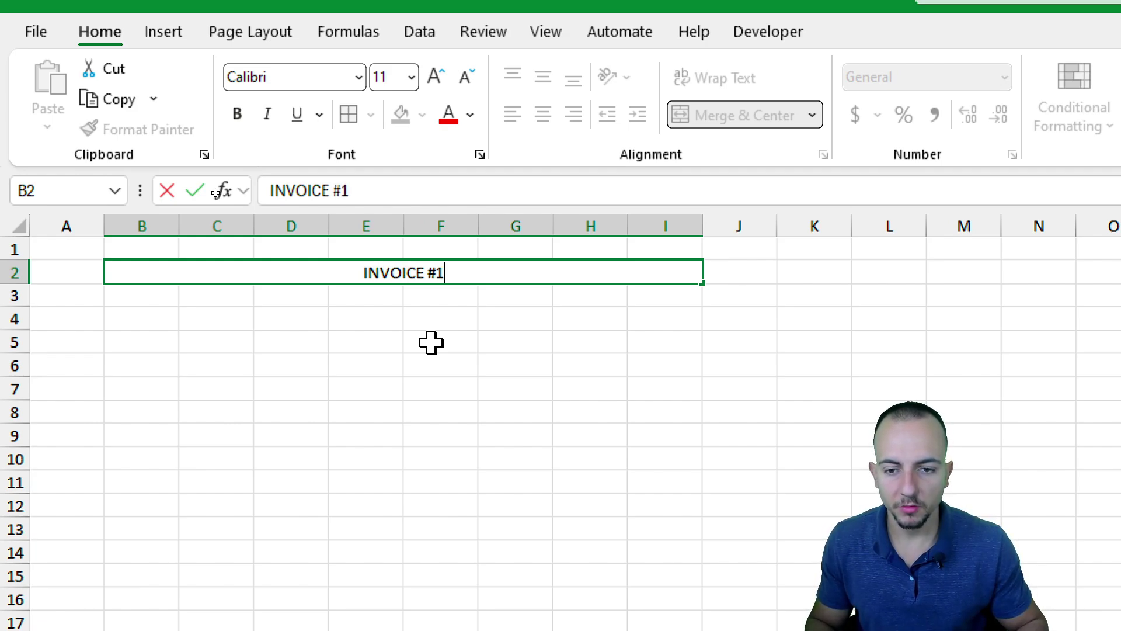
type("001")
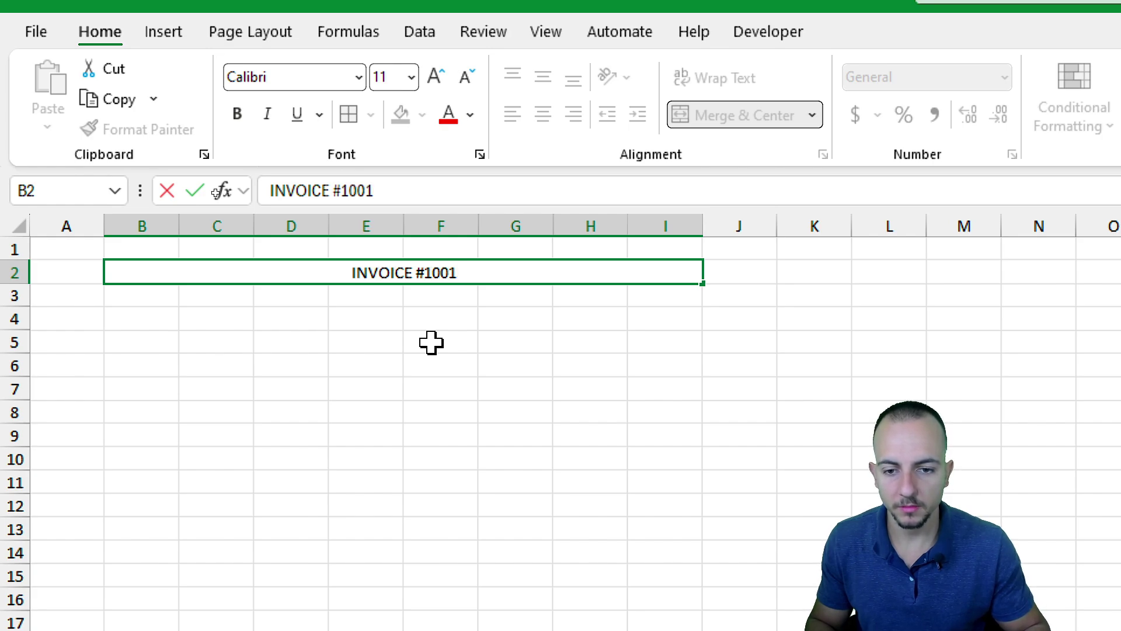
key("BackSpace")
key("BackSpace")
key("BackSpace")
key("BackSpace")
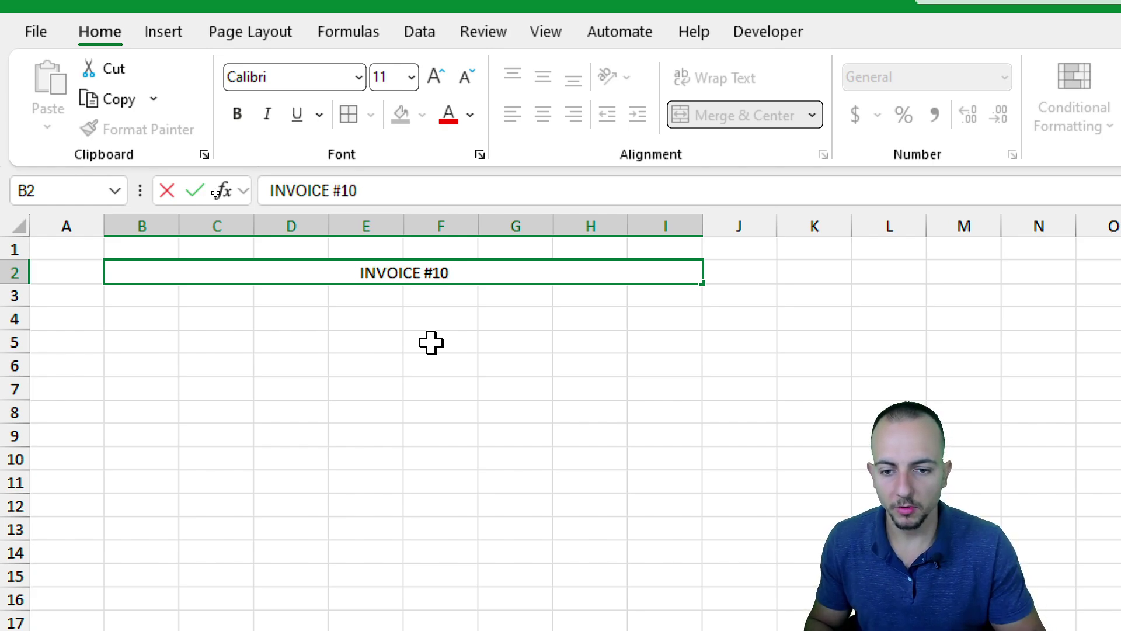
type("000")
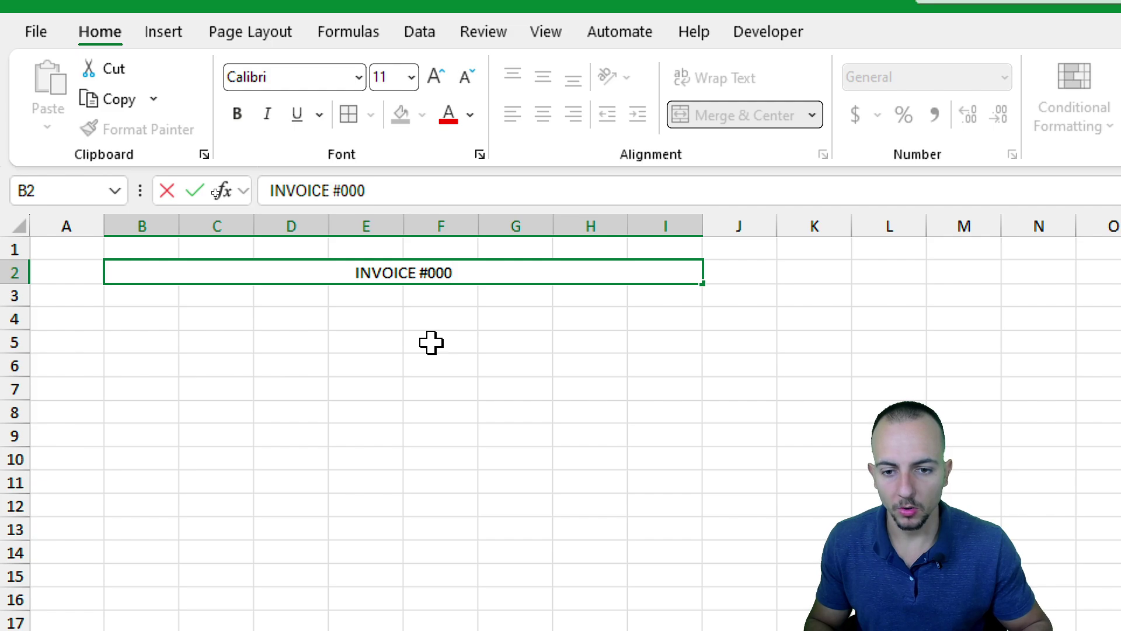
type("0")
key("BackSpace")
type("1")
key("BackSpace")
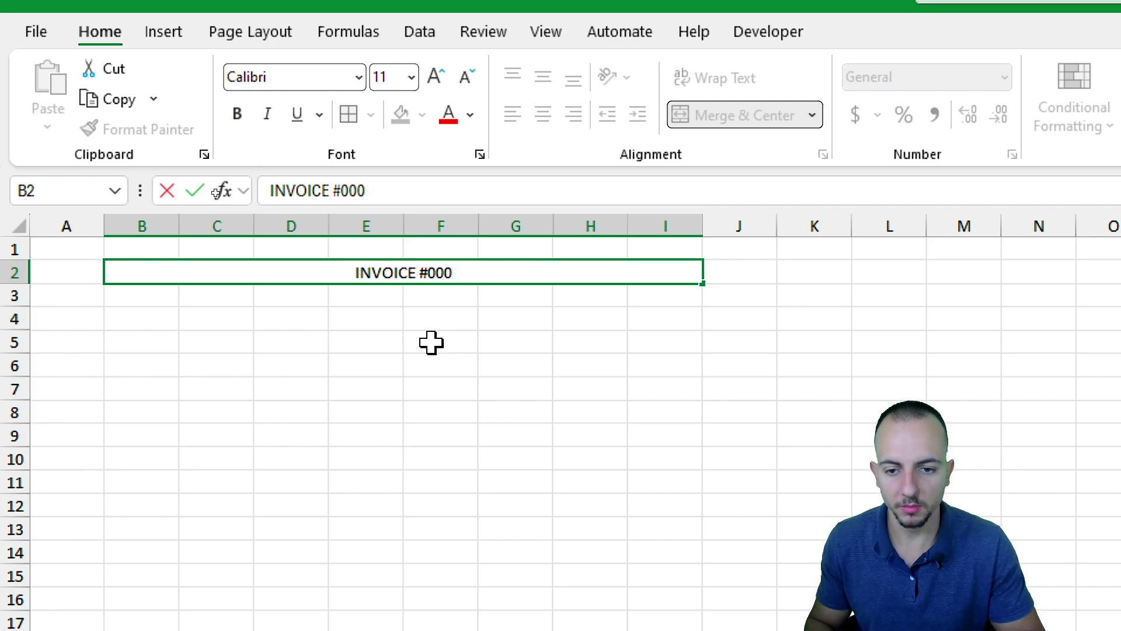
key("BackSpace")
key("BackSpace")
key("BackSpace")
type("1001")
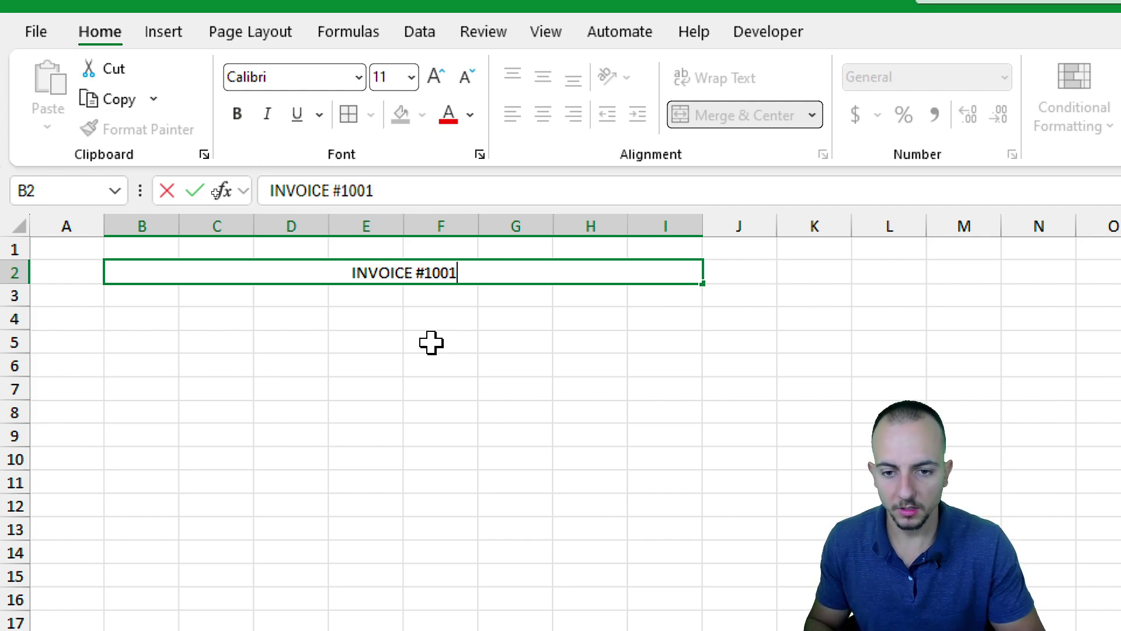
Commit the invoice title, make it bold and enlarge its font by four size increments
key("Return")
left_click(405, 269)
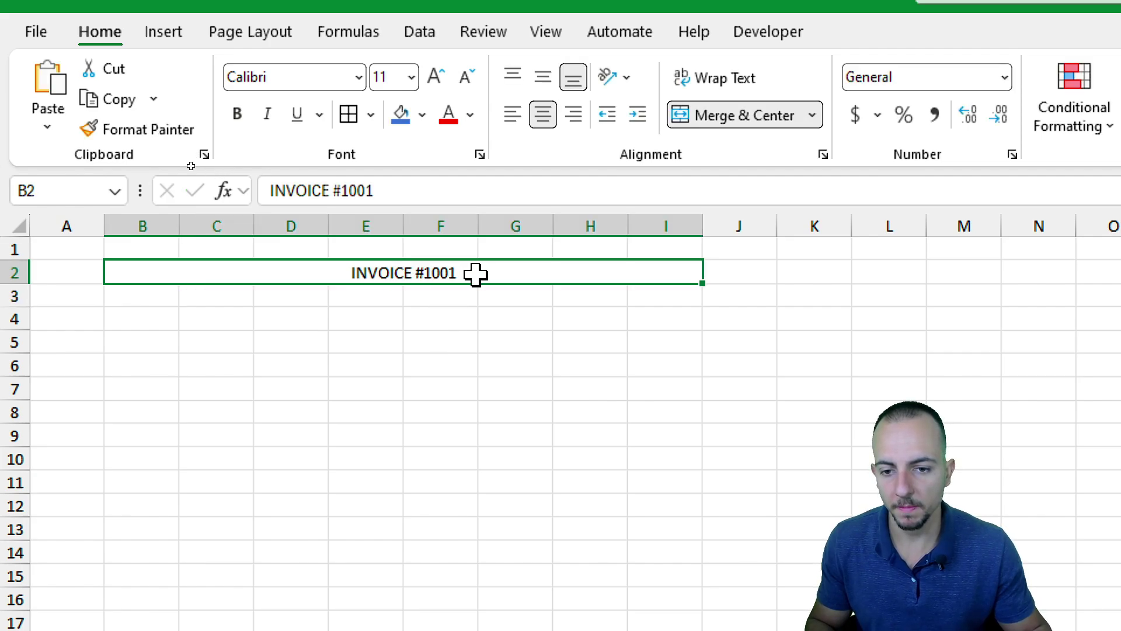
left_click(236, 117)
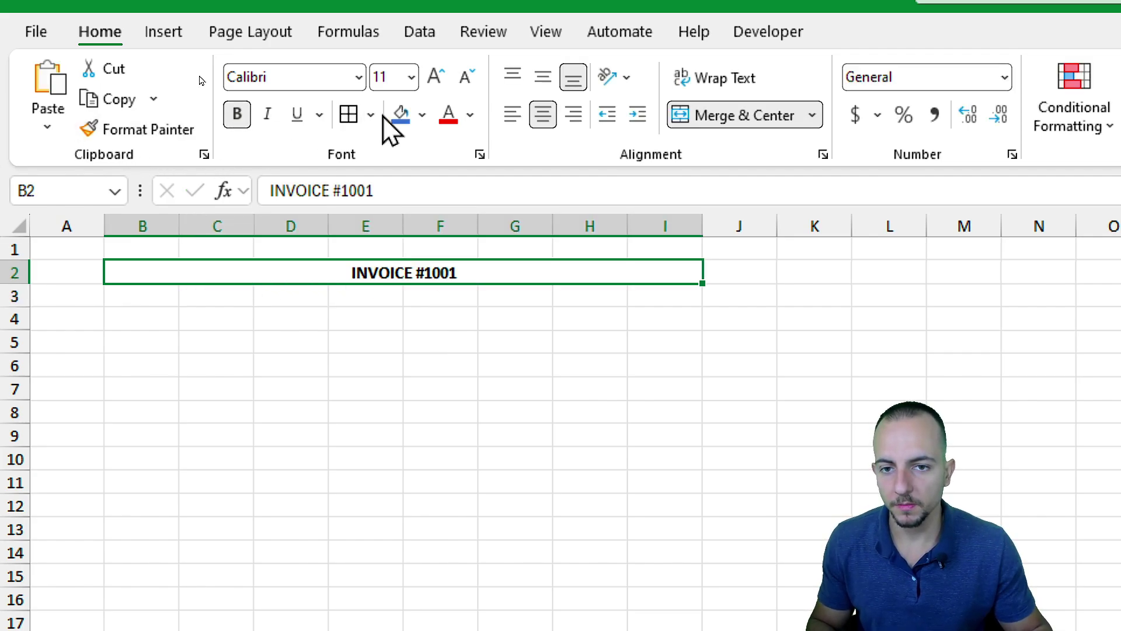
left_click(432, 90)
left_click(432, 90)
left_click(432, 90)
left_click(432, 91)
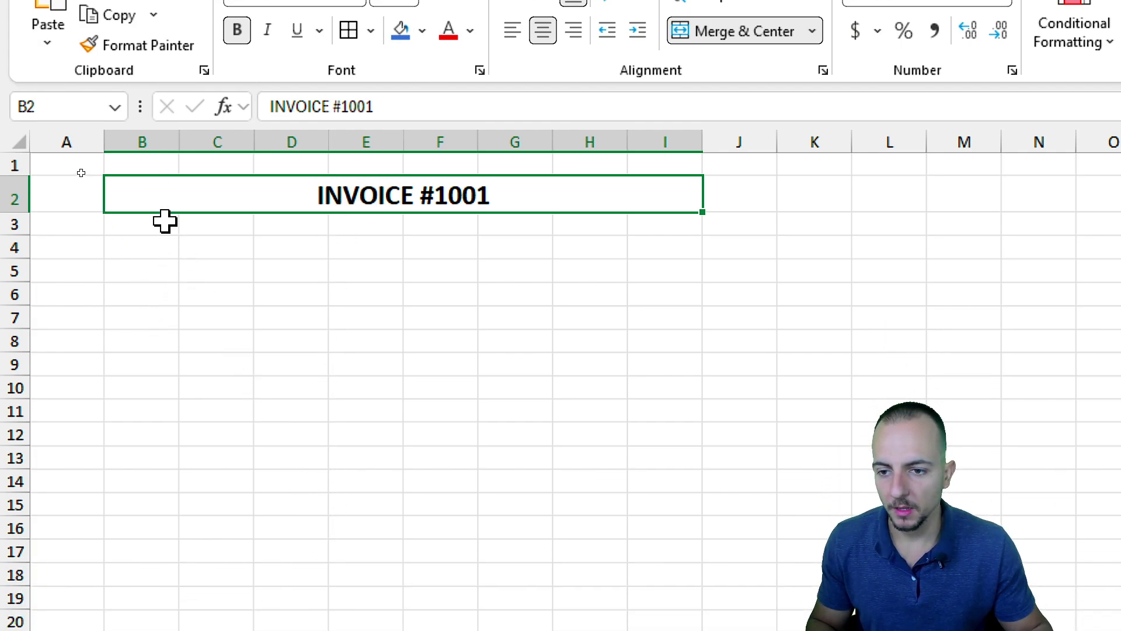
left_click_drag(165, 221, 160, 248)
key("shift+space")
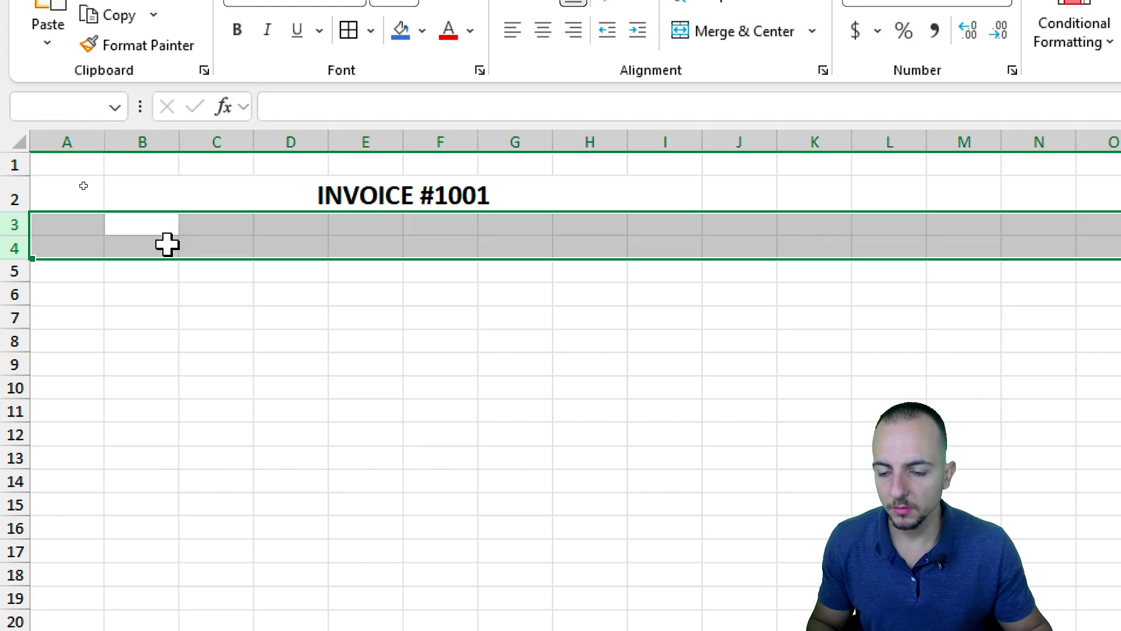
left_click(163, 271)
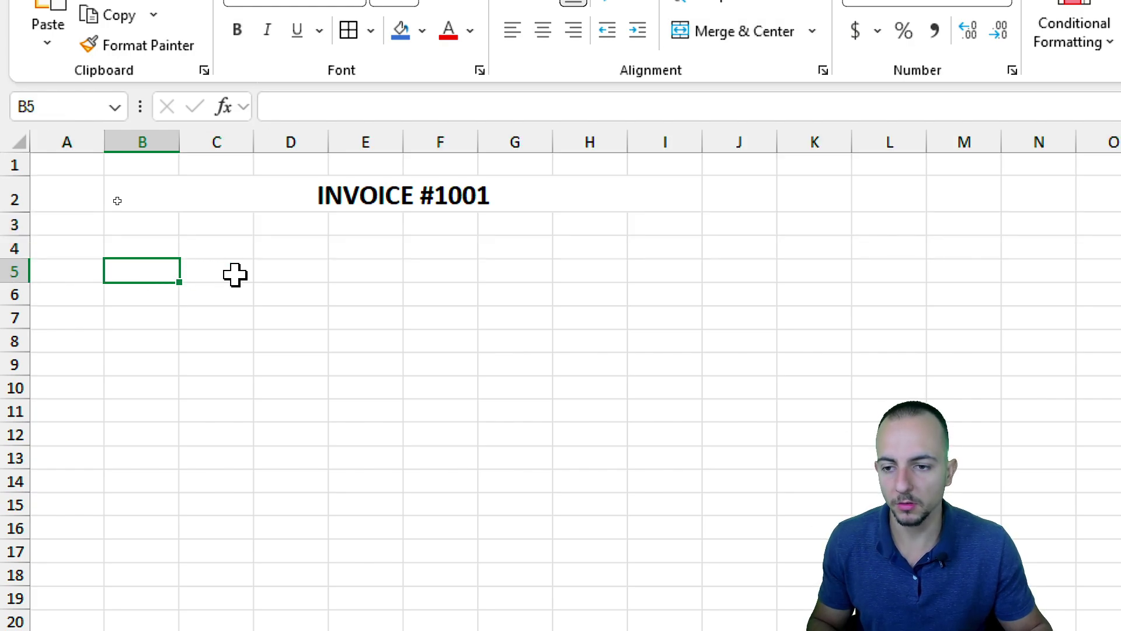
key("shift+space")
left_click(155, 226)
key("shift+space")
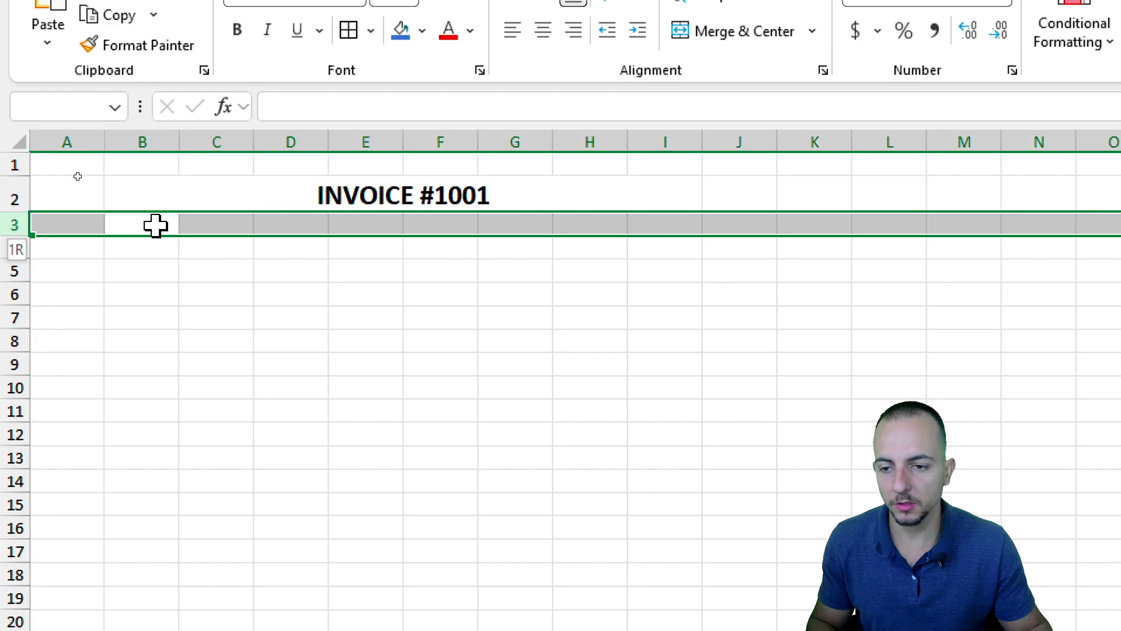
Enter the label PAY TO: in B5 and the company name Jopa Excel Services in C5
left_click(155, 270)
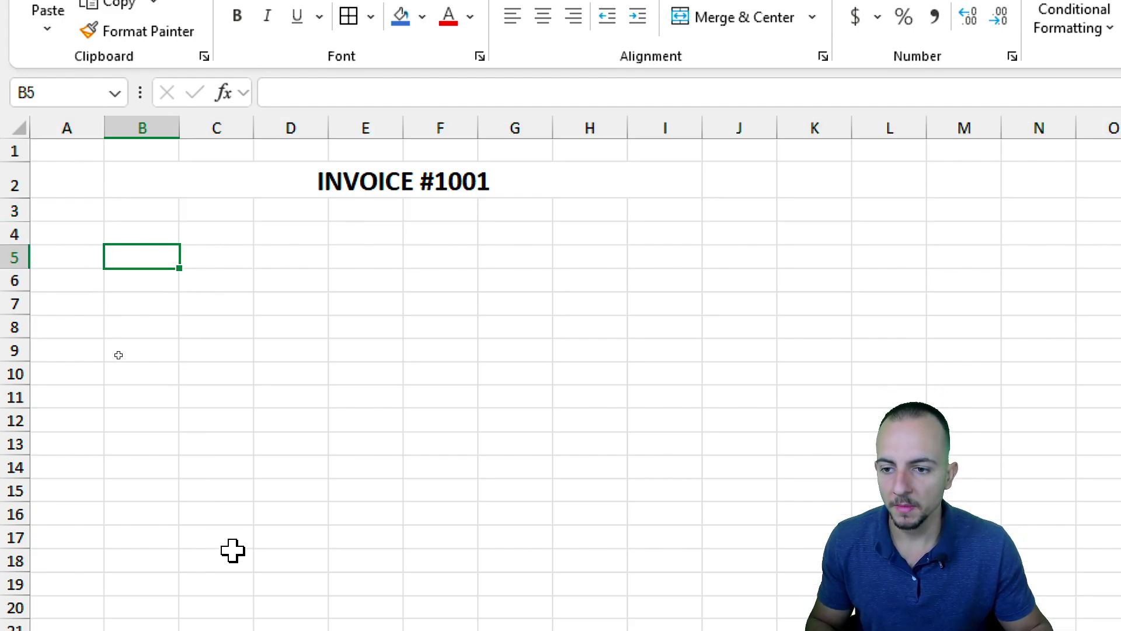
type("PAY TO:")
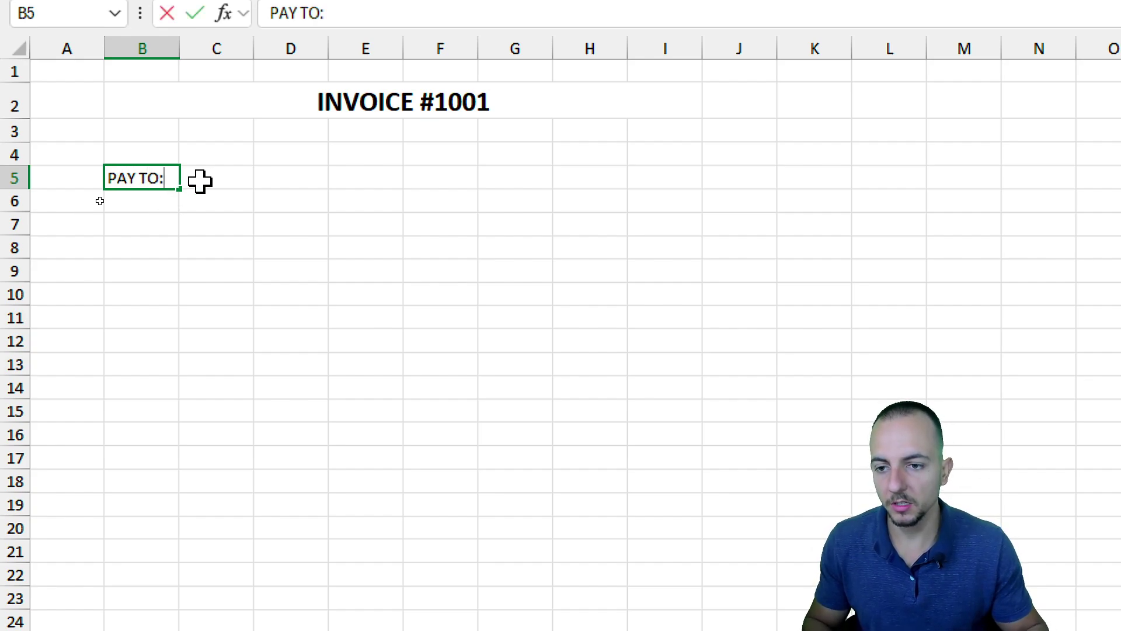
key("ctrl+Return")
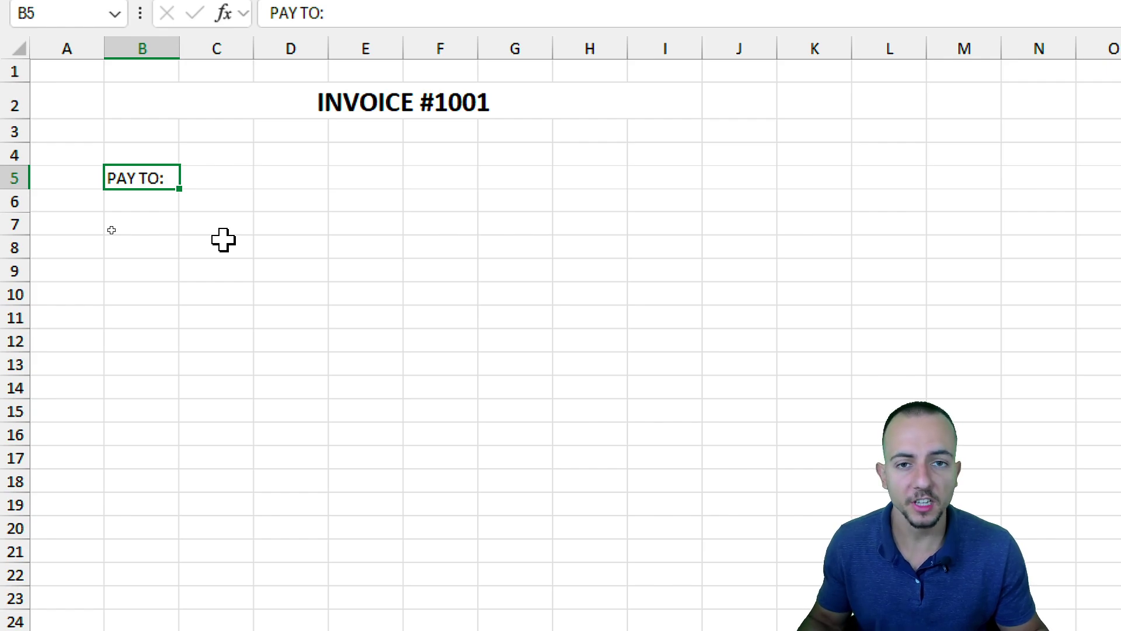
left_click(227, 172)
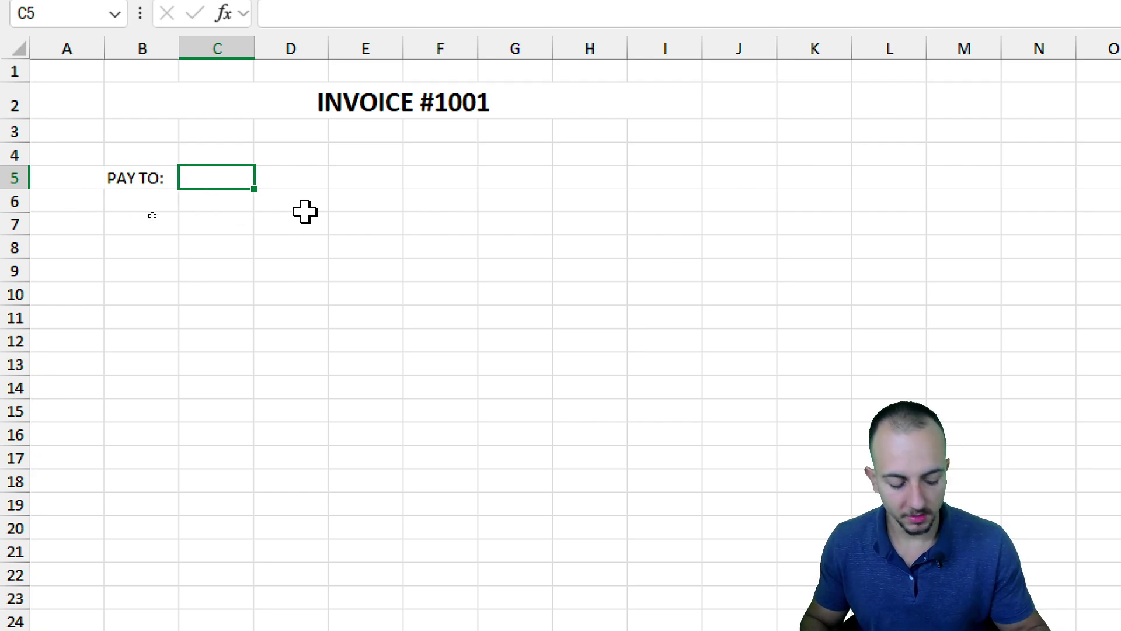
type("Jopa Excel")
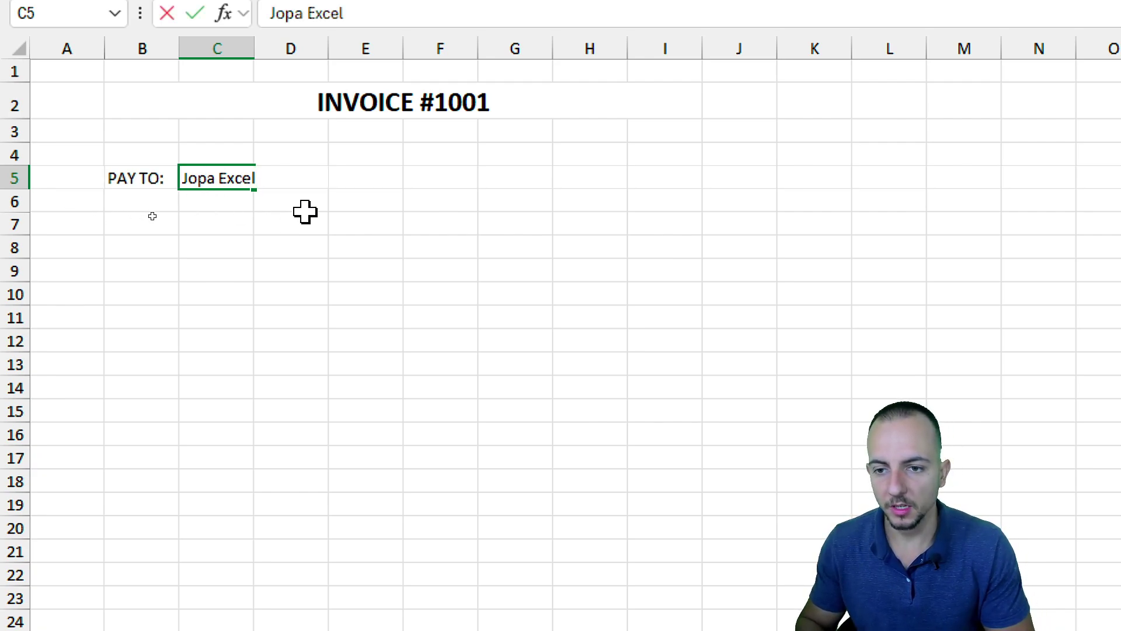
type(" Services")
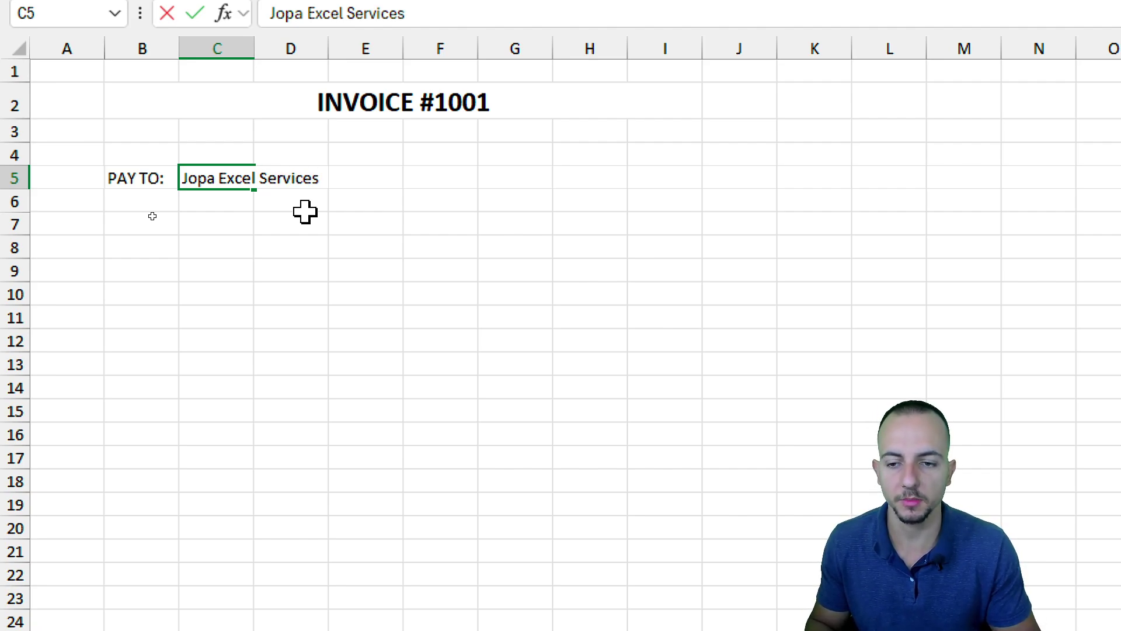
key("Return")
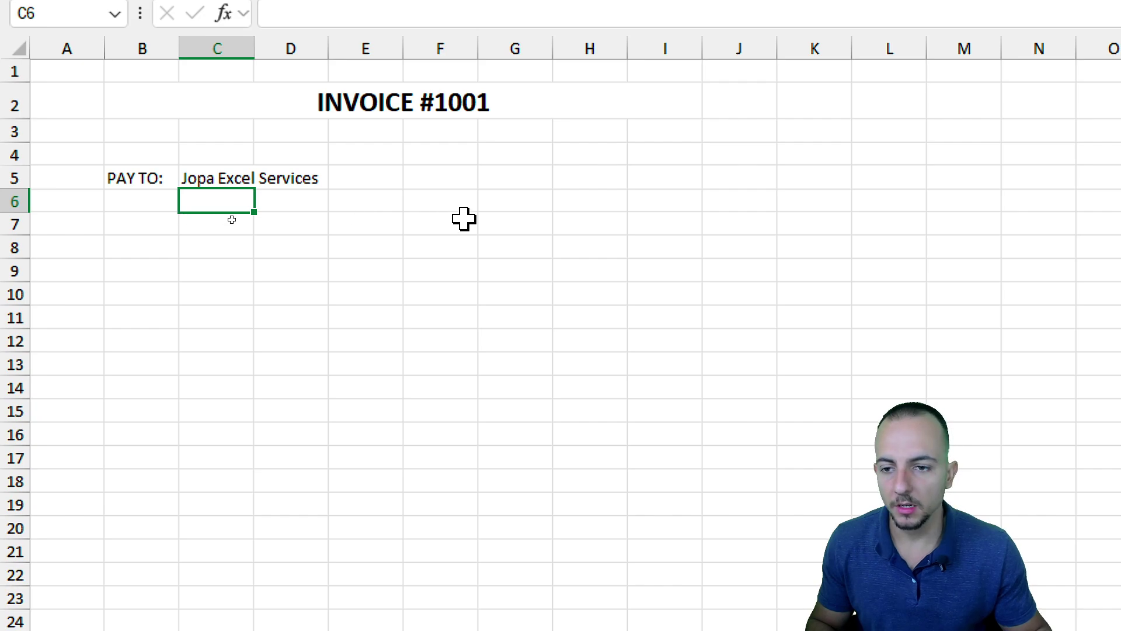
Enter the payee's street address in C6, the state and postal line in C7, and the e-mail address in C8
type("123 abc")
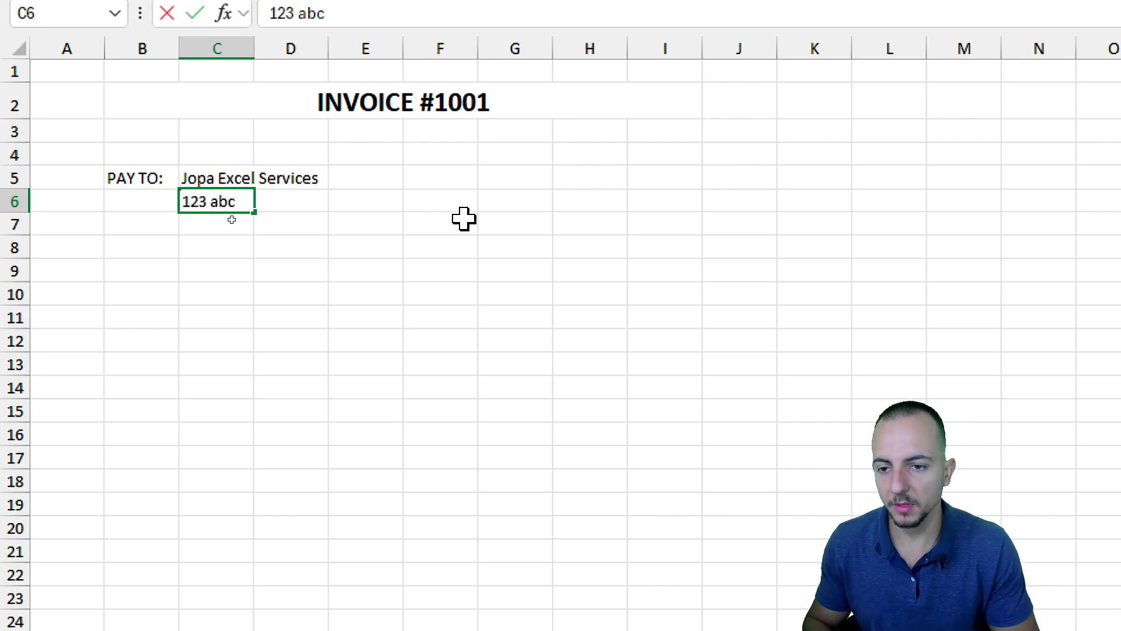
key("Return")
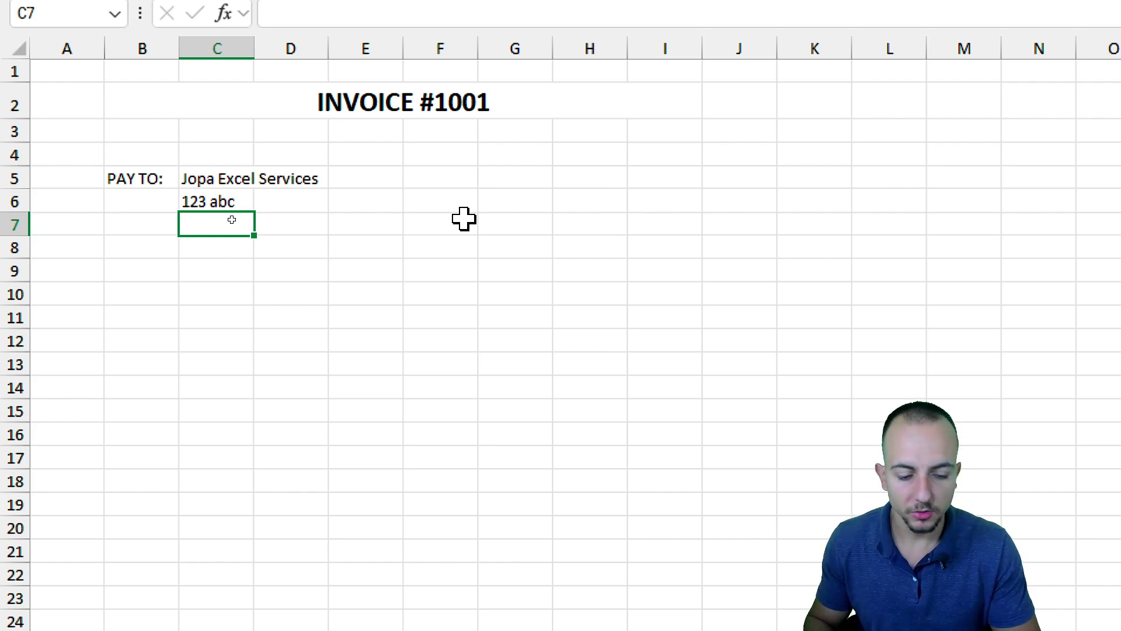
type("California")
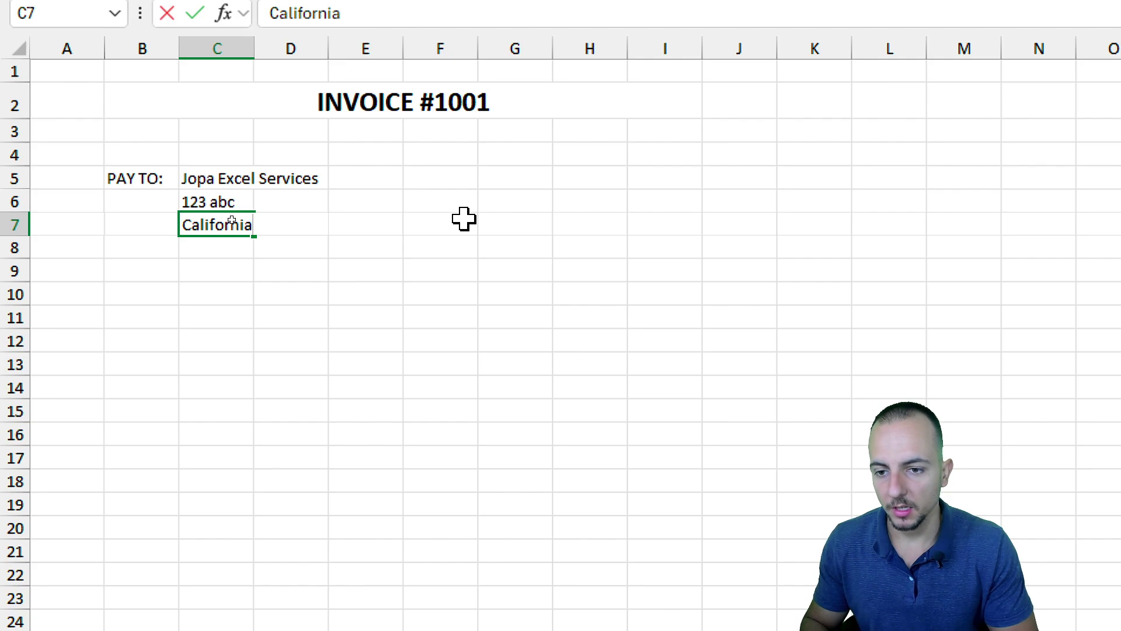
type(", Ca, 123")
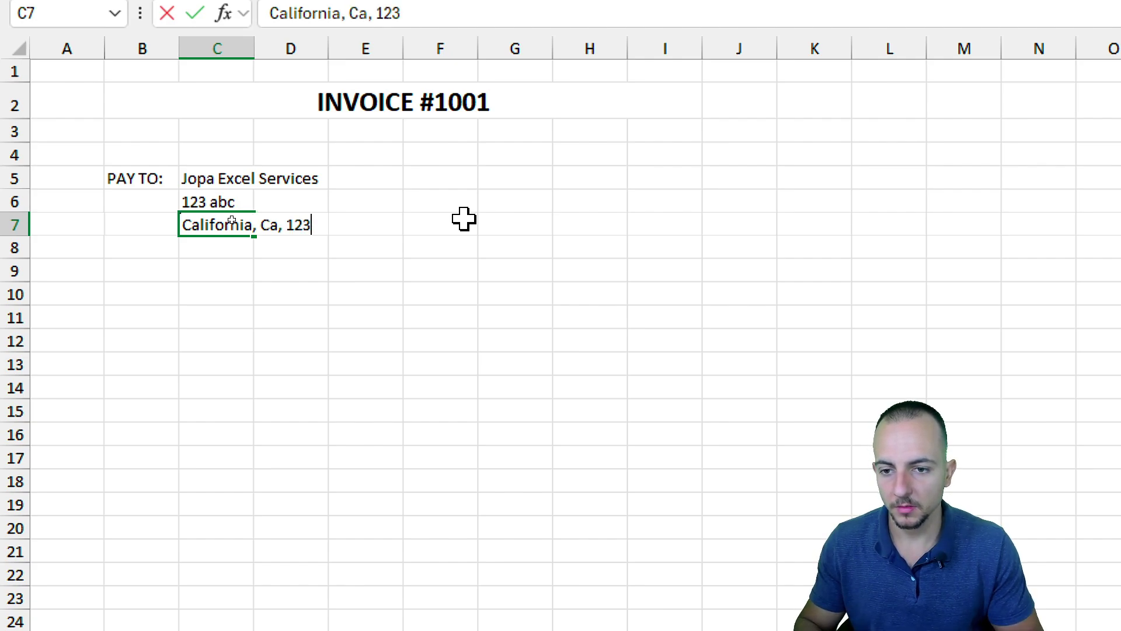
key("Return")
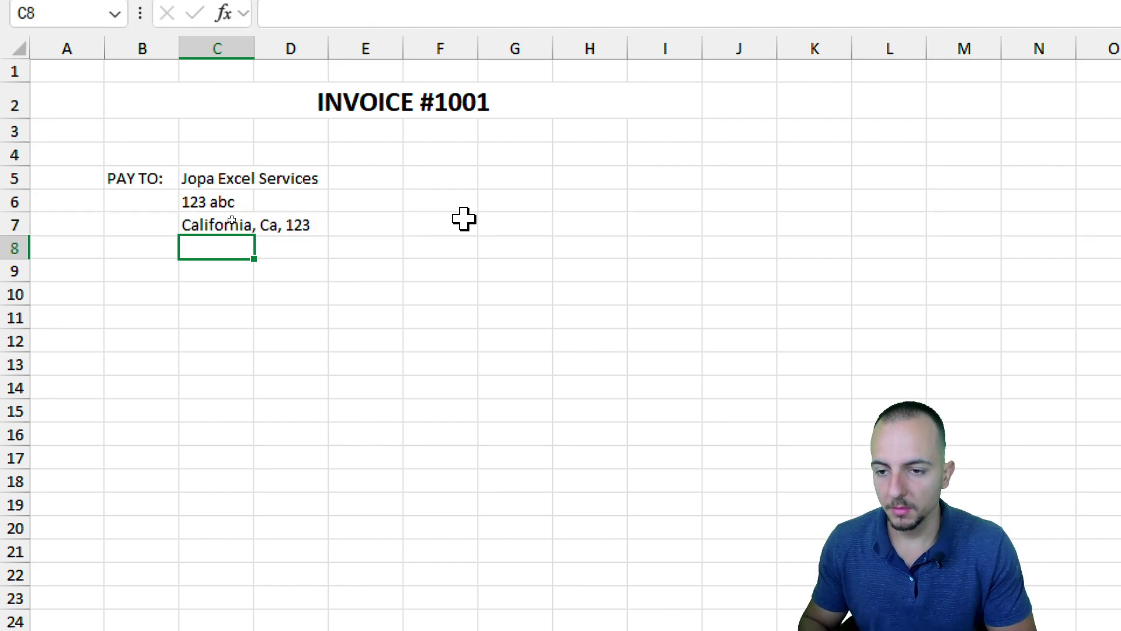
type("mail")
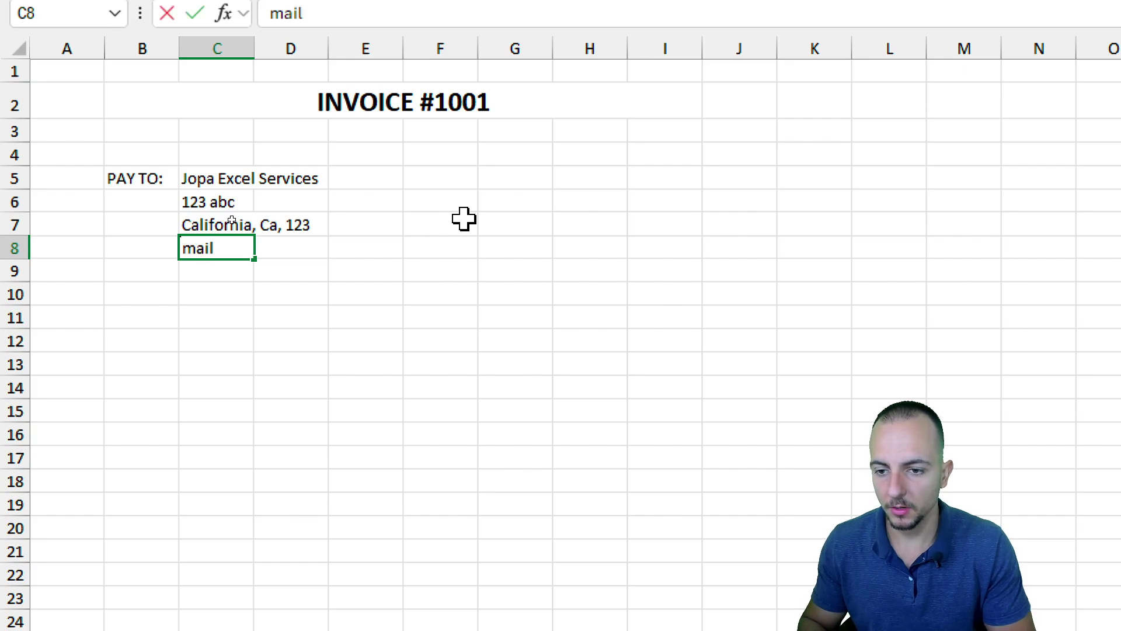
type("@example.com")
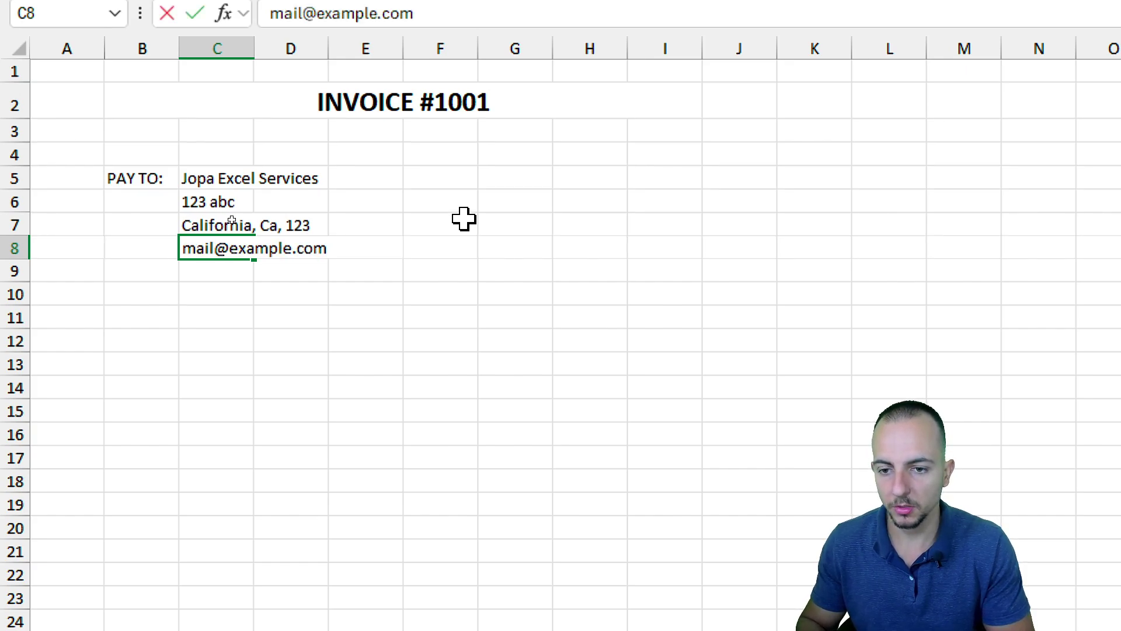
key("Return")
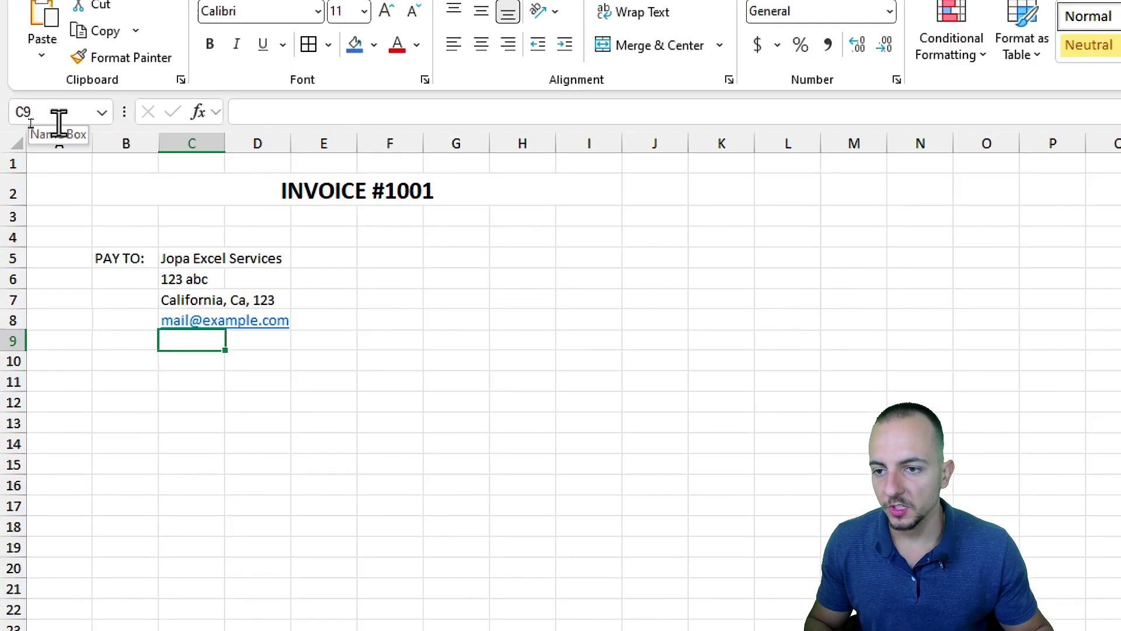
Widen column C to about 19.86 so the payee details fit inside it
left_click(192, 143)
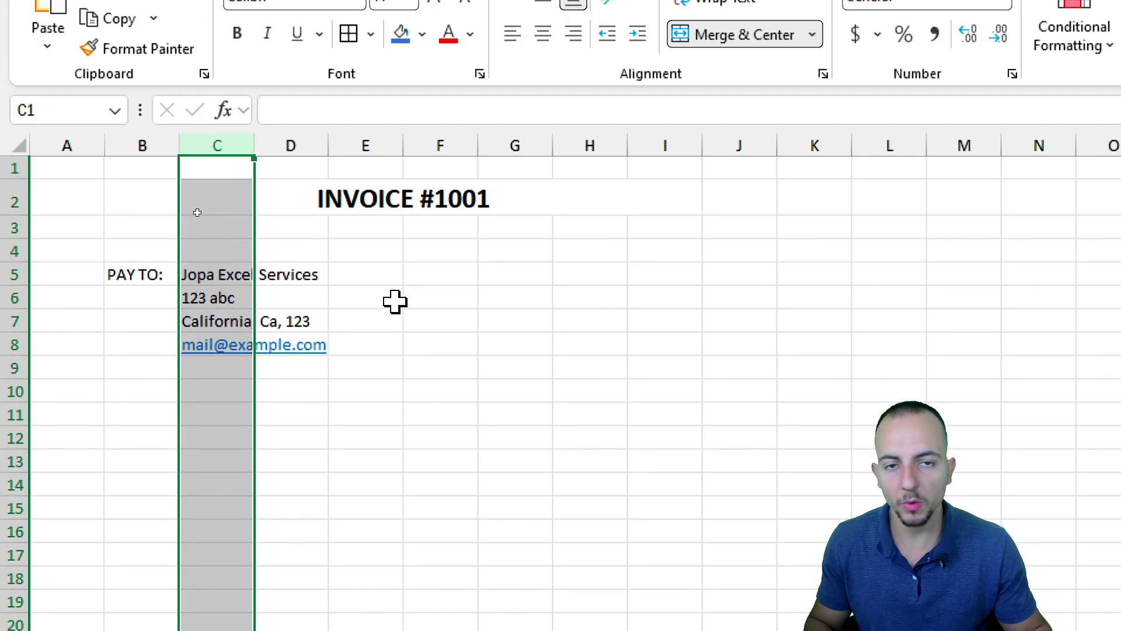
left_click(228, 278)
left_click(232, 143)
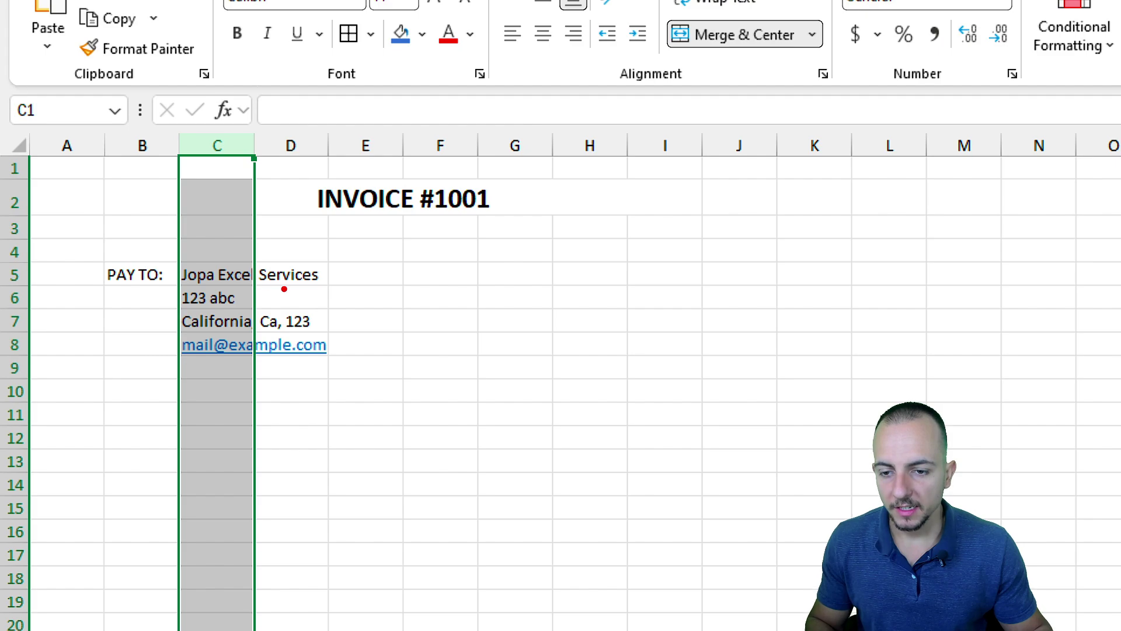
left_click_drag(290, 287, 210, 286)
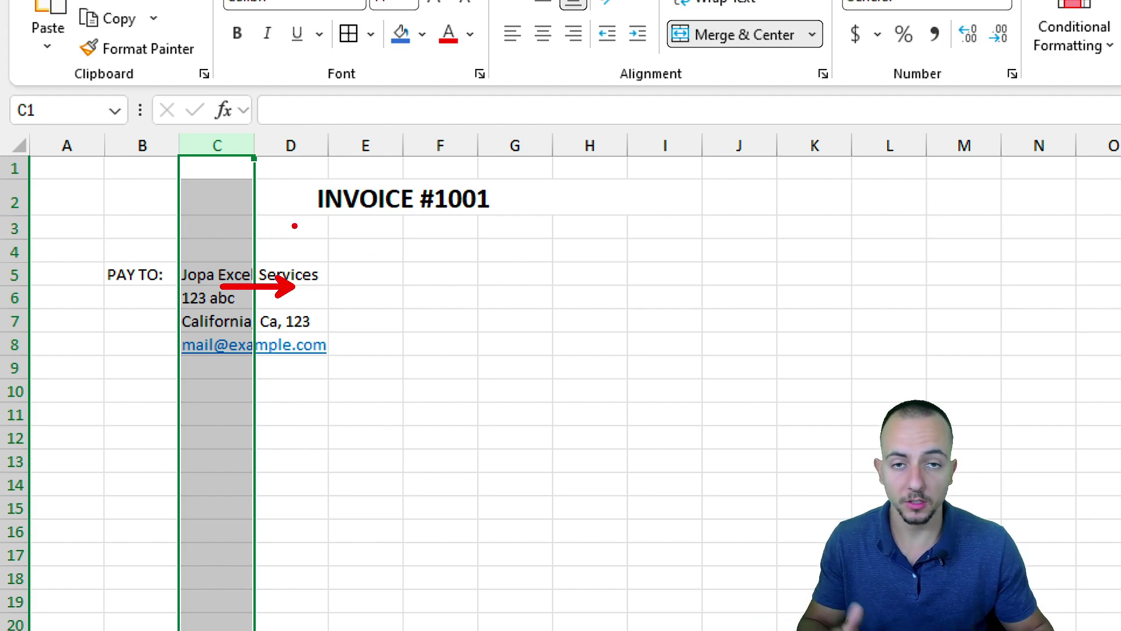
key("Escape")
key("ctrl+2")
mouse_move(271, 120)
left_mouse_down()
mouse_move(258, 121)
mouse_move(276, 117)
left_mouse_up()
mouse_move(309, 173)
left_mouse_down()
mouse_move(251, 173)
mouse_move(305, 148)
mouse_move(351, 148)
left_mouse_up()
key("Escape")
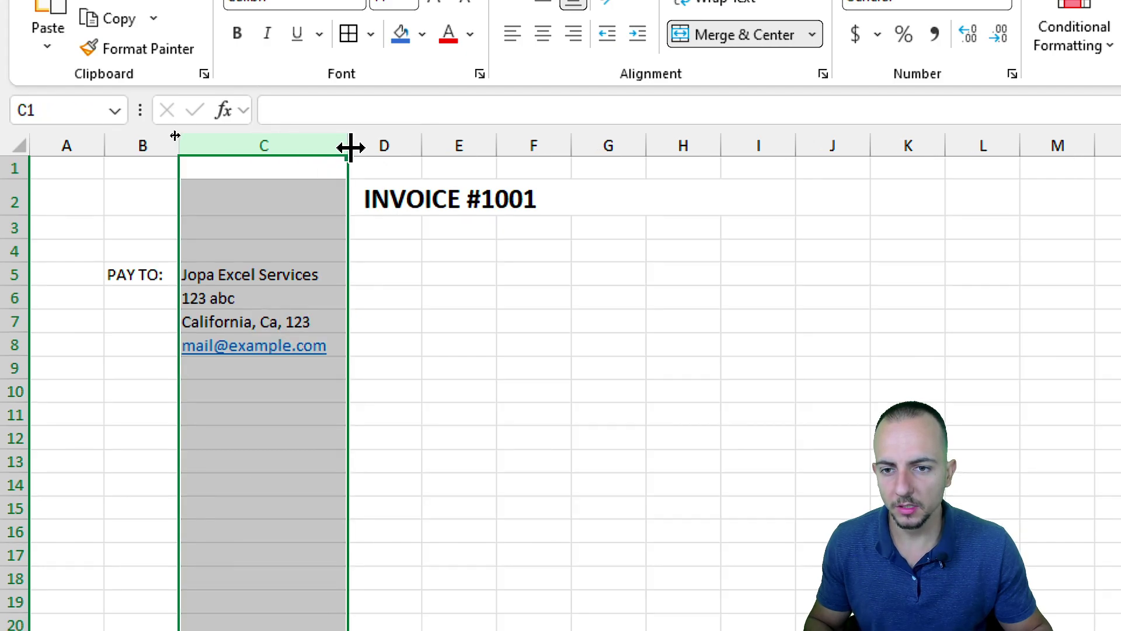
Set the width of column C to exactly 20
right_click(313, 141)
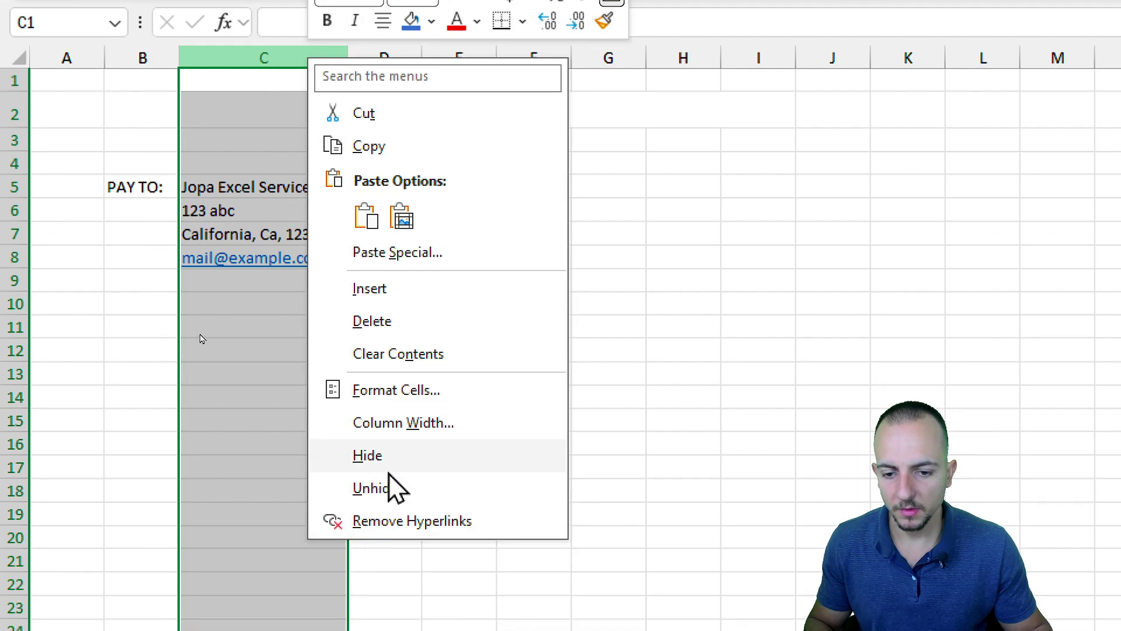
left_click(440, 423)
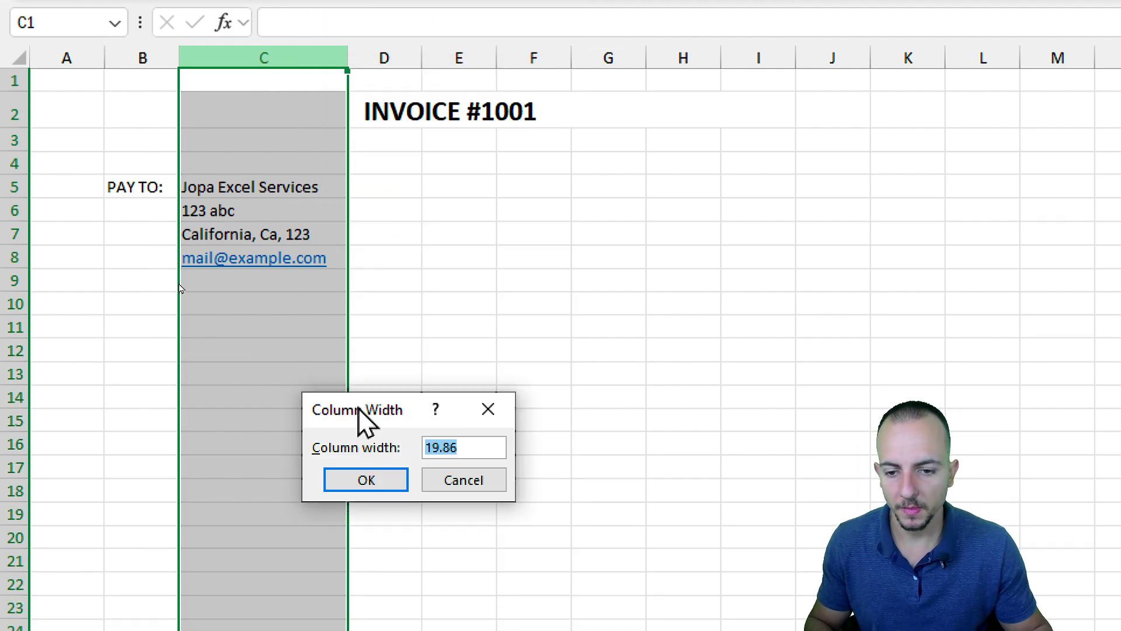
type("20")
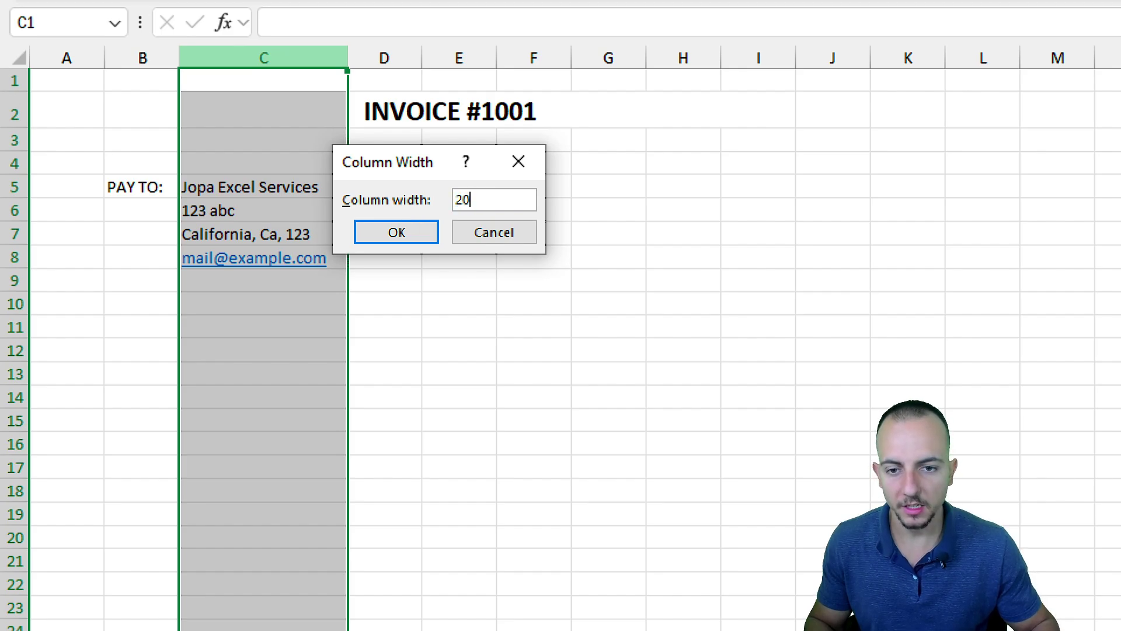
left_click(392, 237)
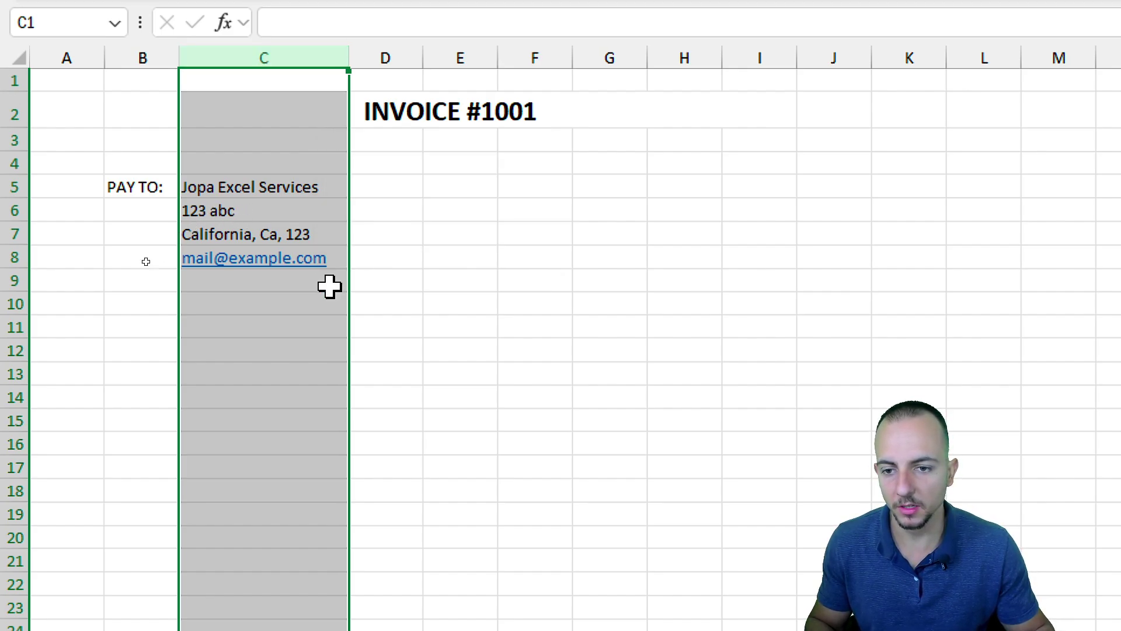
left_click(263, 328)
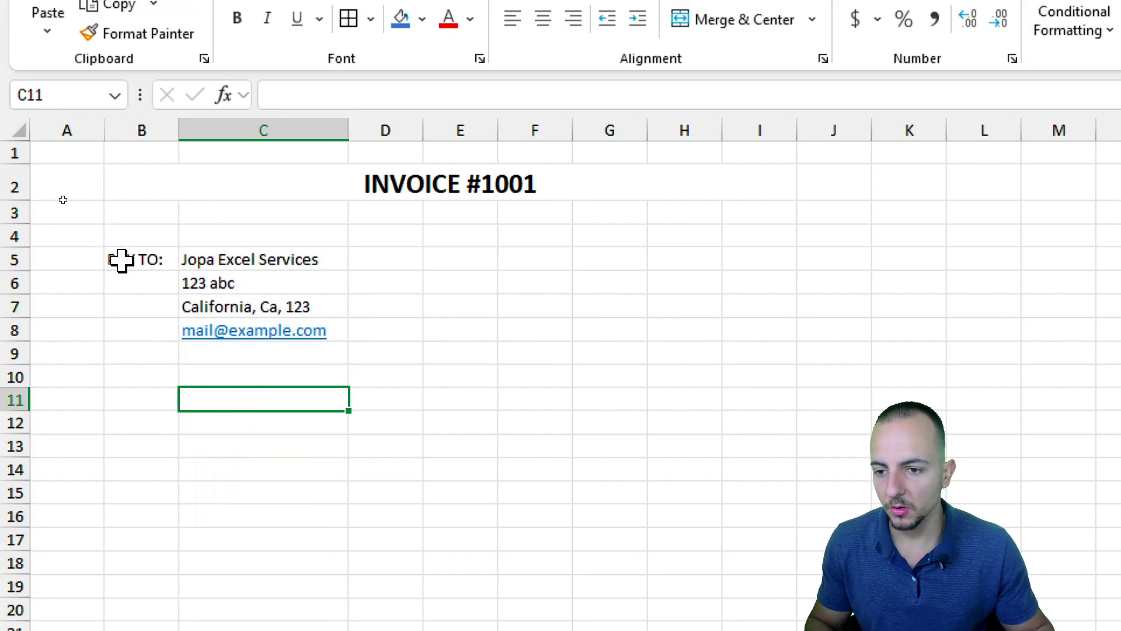
Format the PAY TO: label in B5 with a blue fill and bold white text
left_click(143, 185)
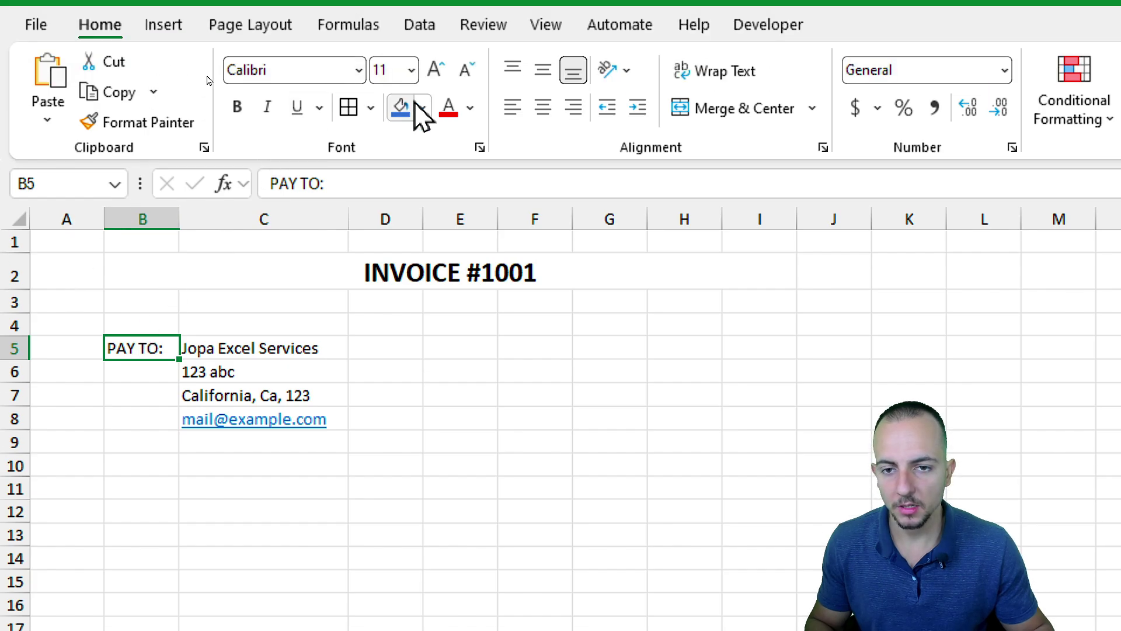
left_click(423, 19)
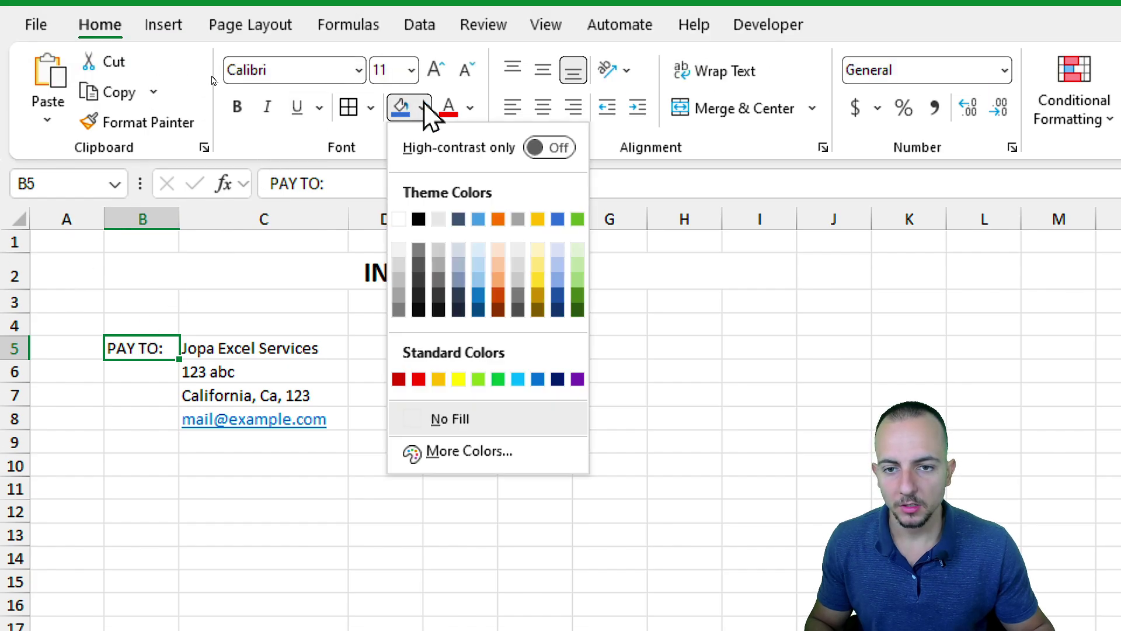
left_click(557, 220)
left_click(237, 108)
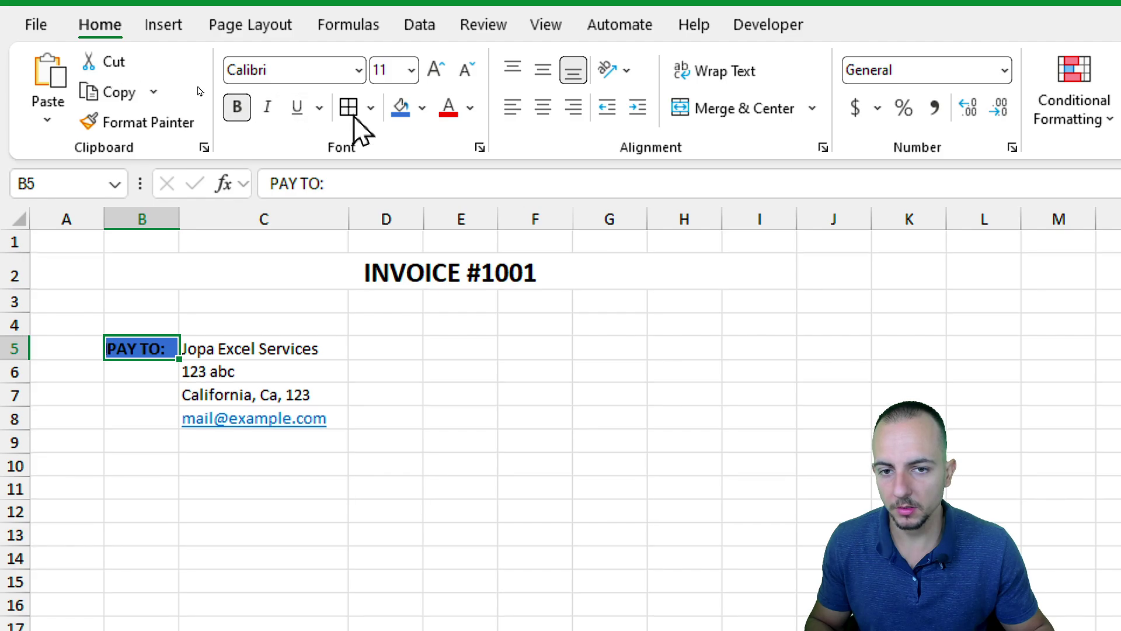
left_click(471, 108)
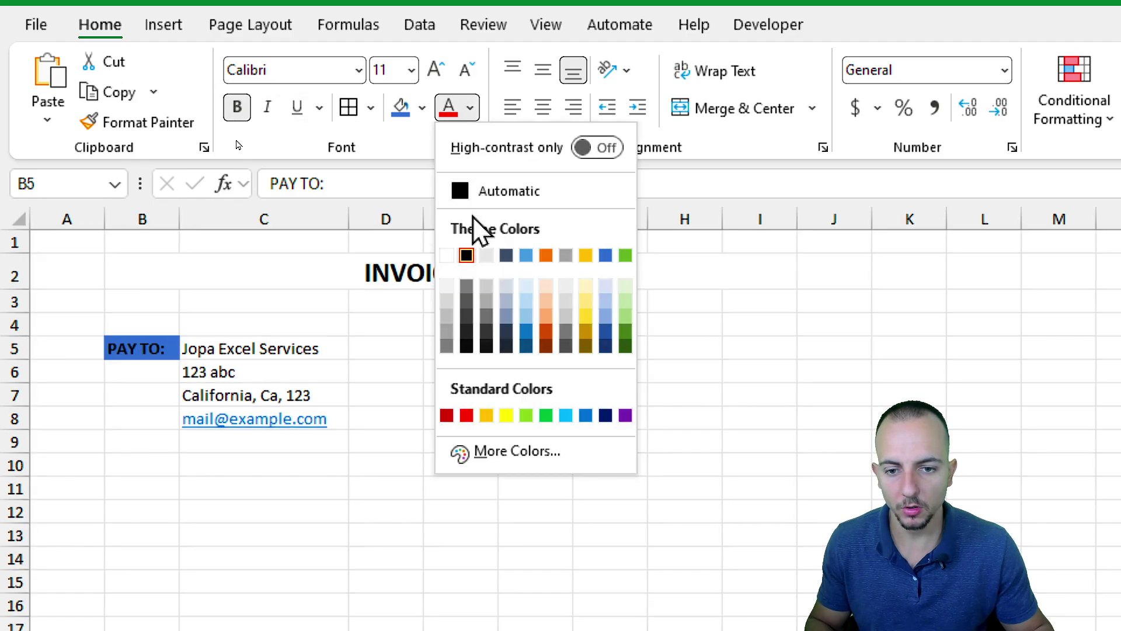
left_click(447, 255)
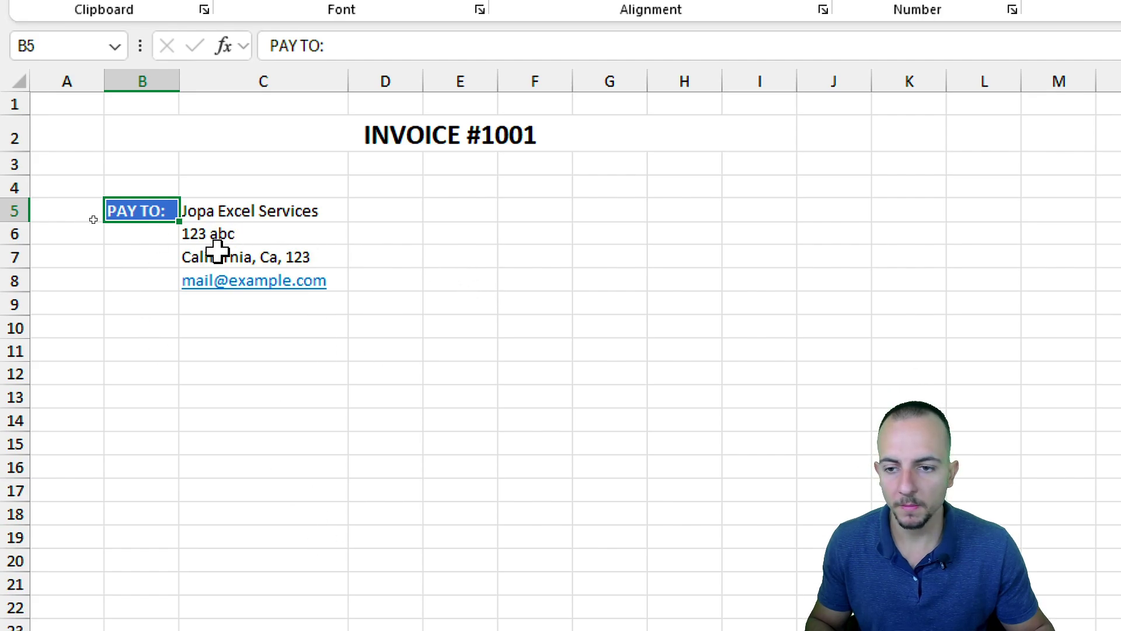
Enter the label BILL TO: in E5
left_click(458, 210)
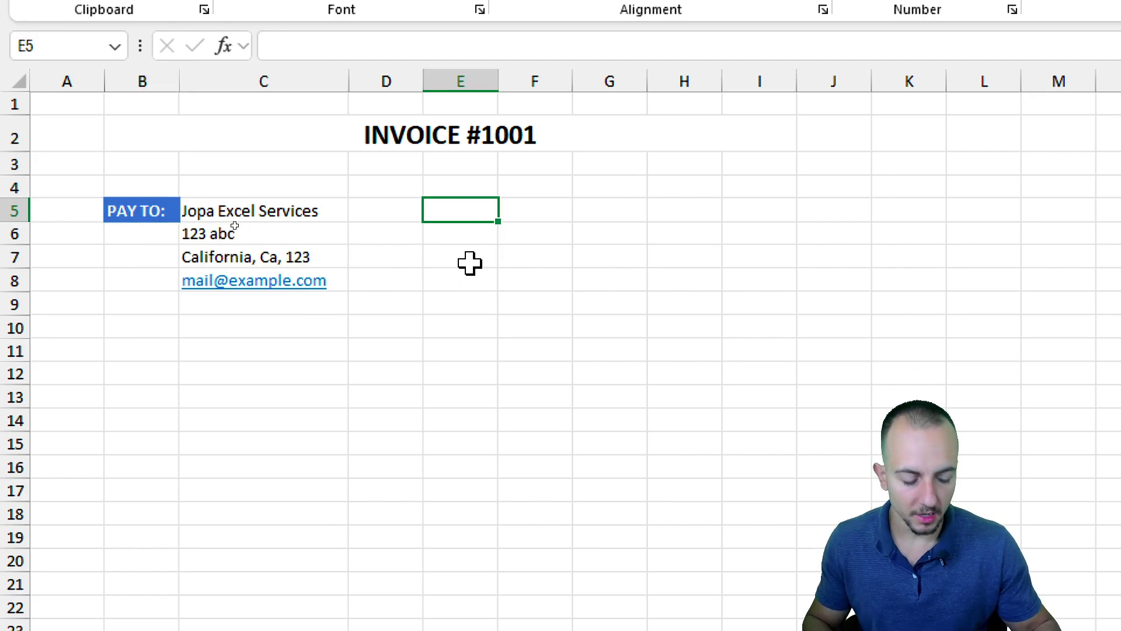
type("BILL TO:")
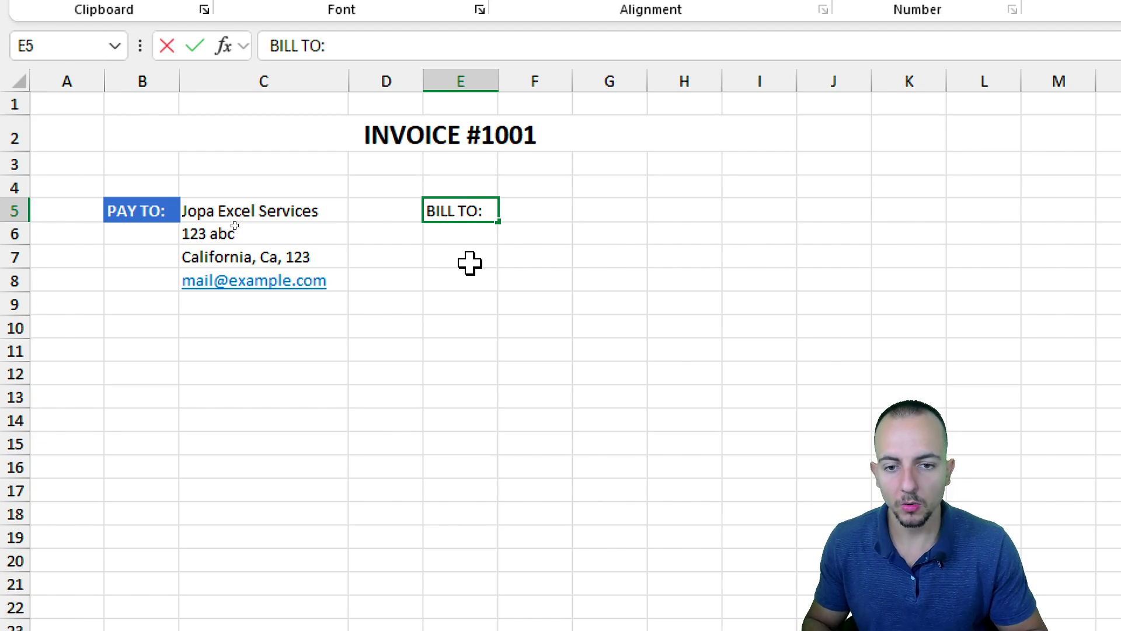
key("Return")
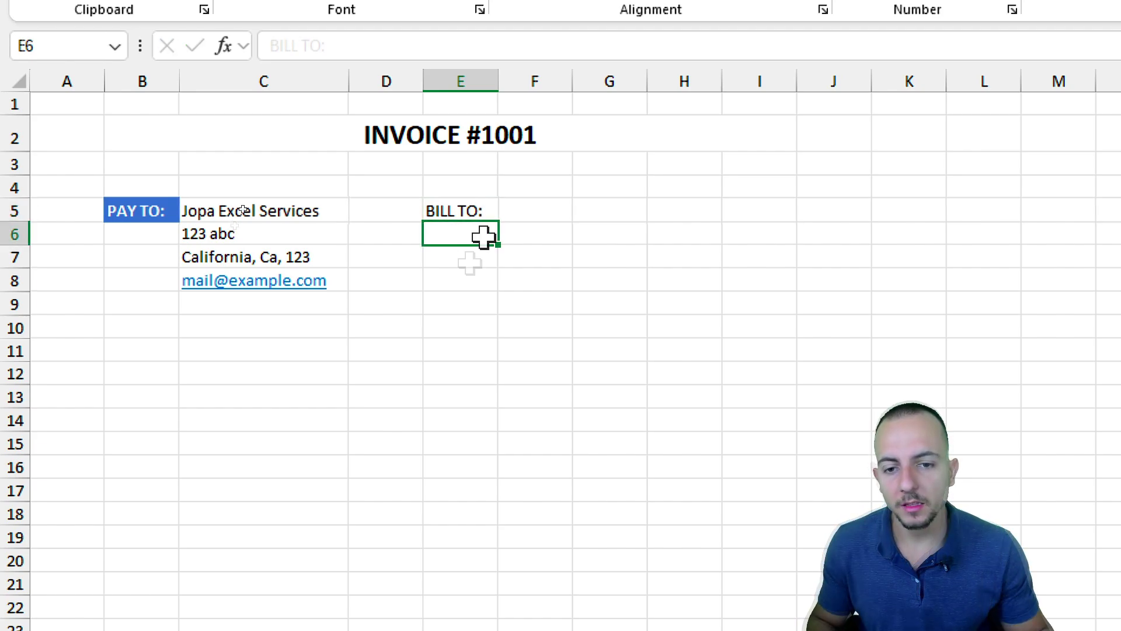
Copy the formatting of the PAY TO: label in B5 onto the BILL TO: label in E5 with Format Painter
left_click(483, 211)
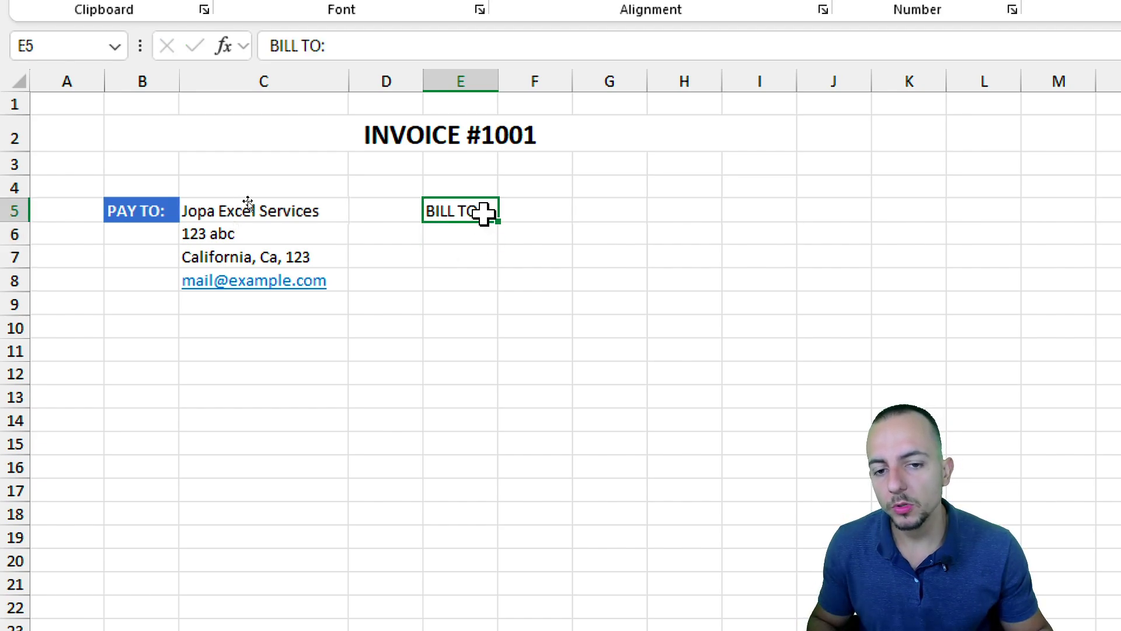
left_click(534, 213)
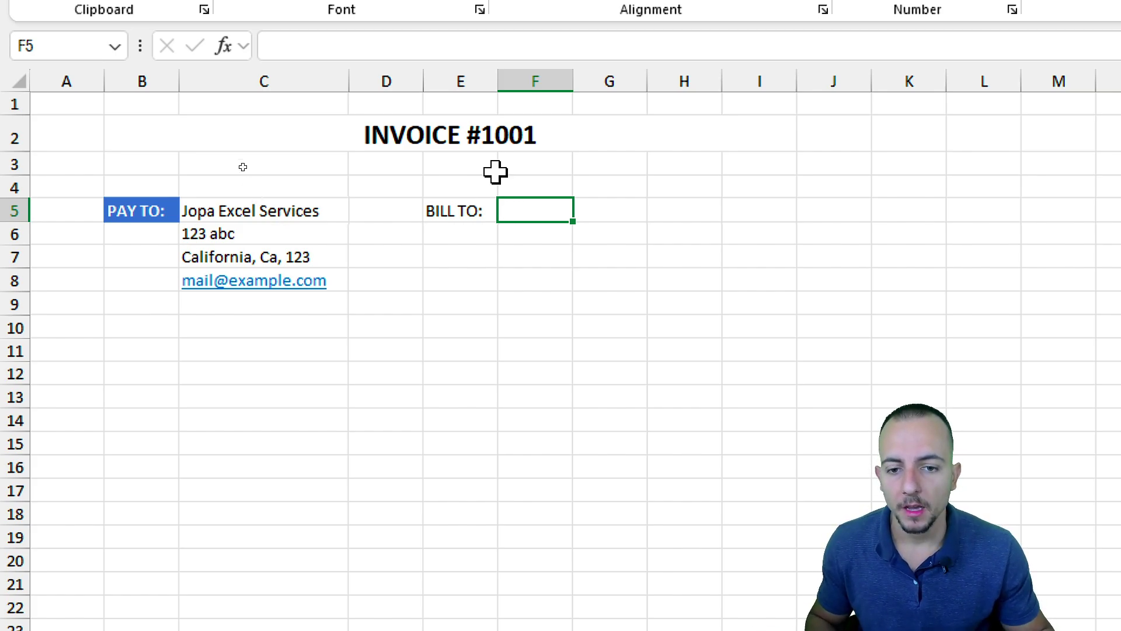
left_click(158, 245)
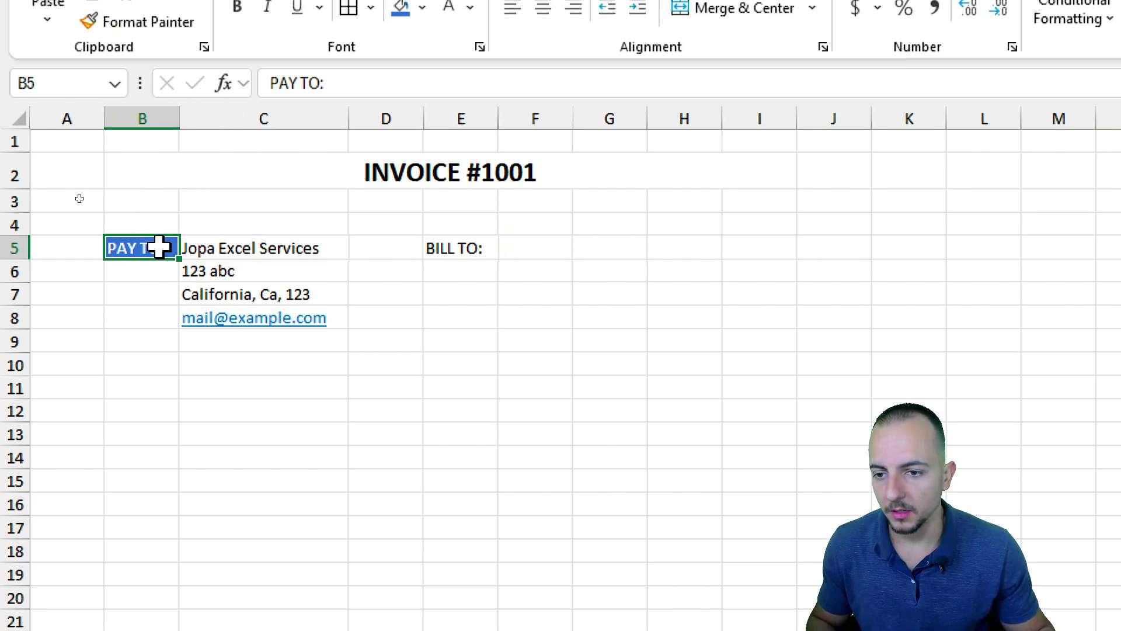
left_click(489, 245)
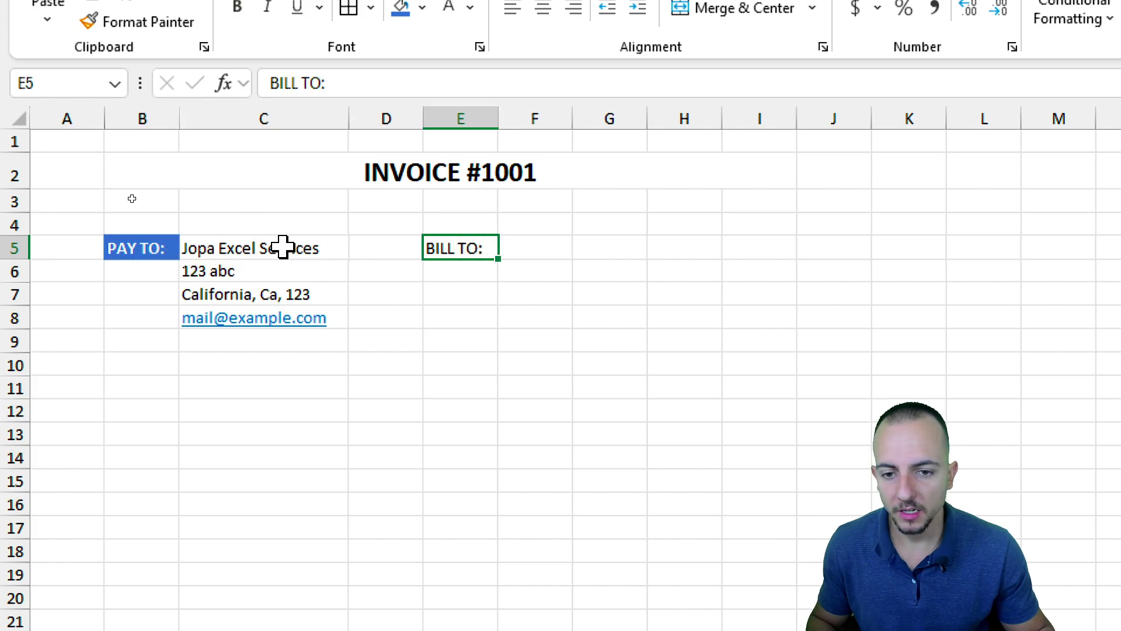
left_click(111, 249)
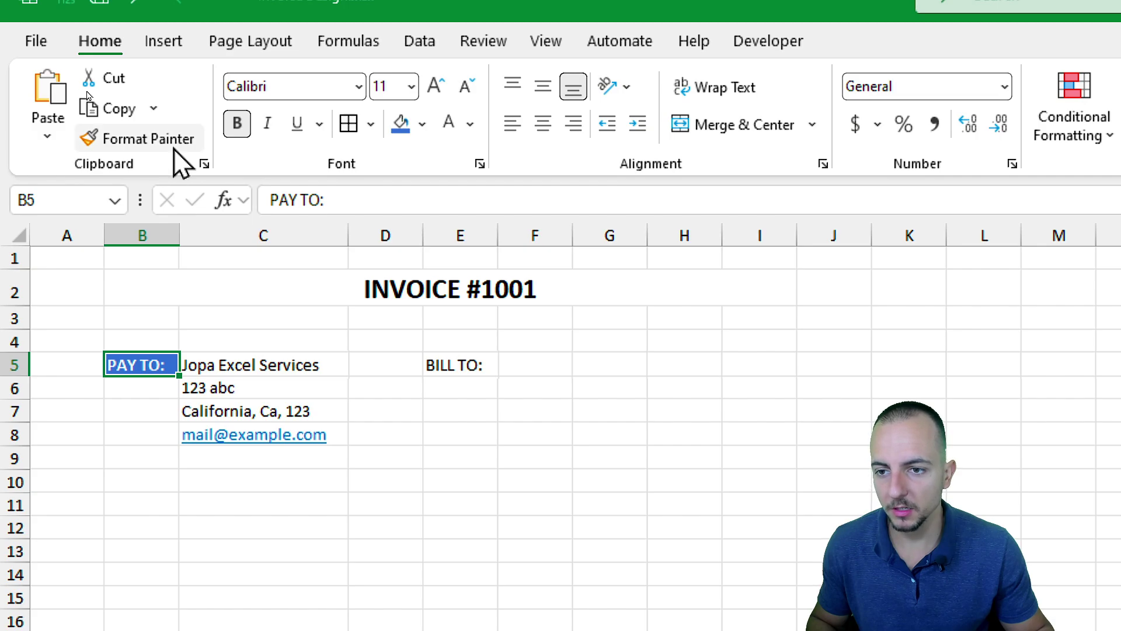
left_click(176, 143)
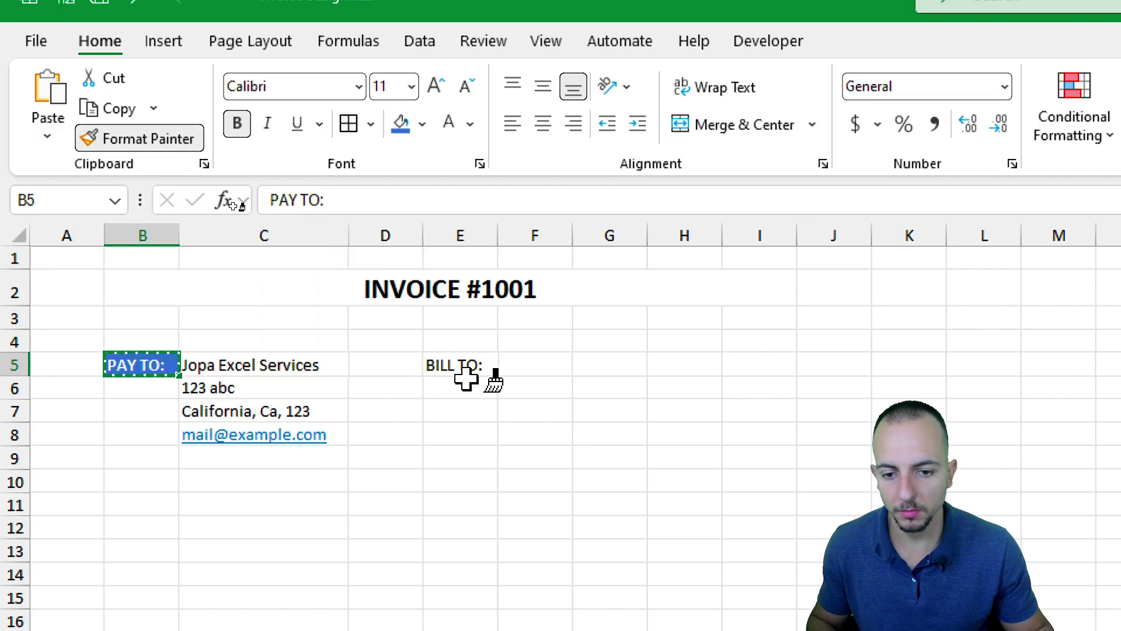
left_click(484, 368)
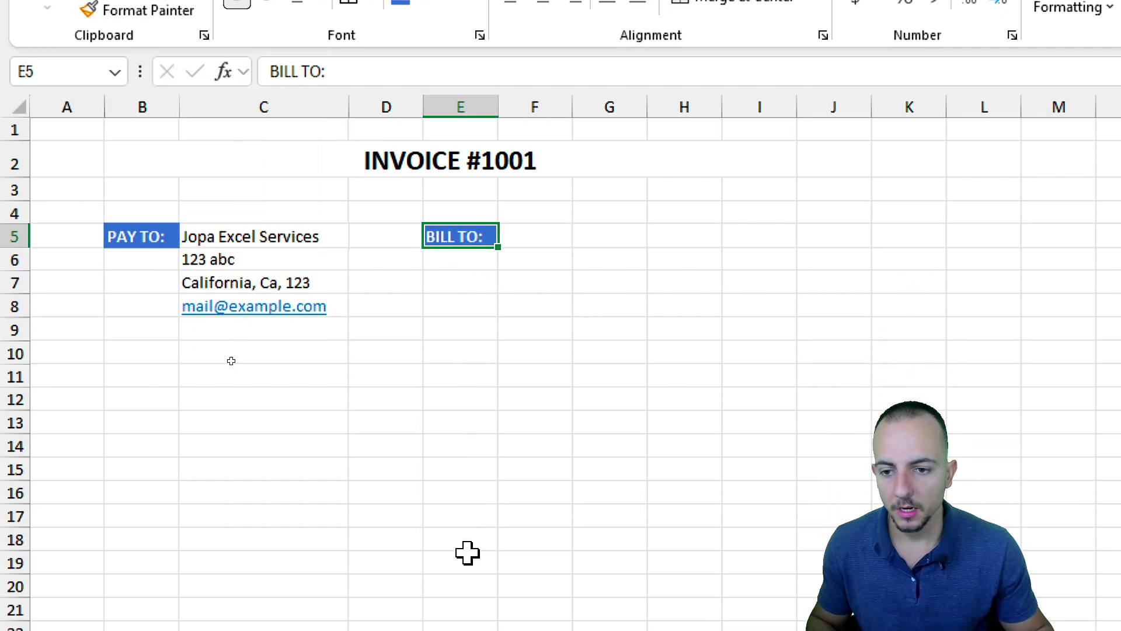
Copy the payee details in C5:C8 and paste them beside the BILL TO: label, starting in F5
left_click(320, 322)
left_click_drag(320, 224, 313, 277)
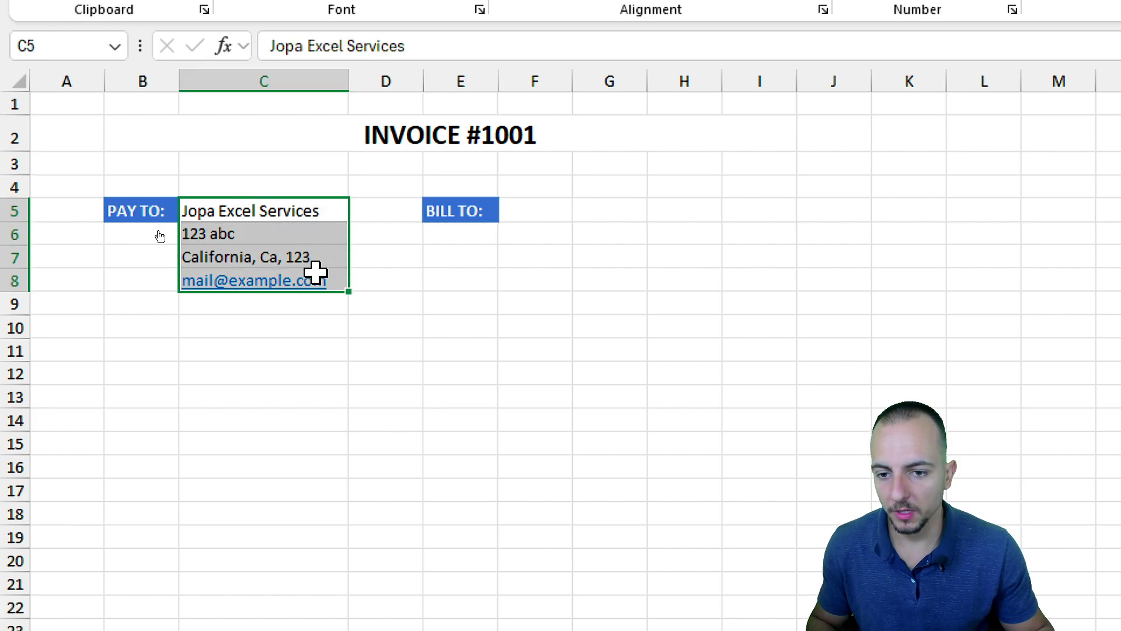
right_click(309, 235)
left_click(407, 292)
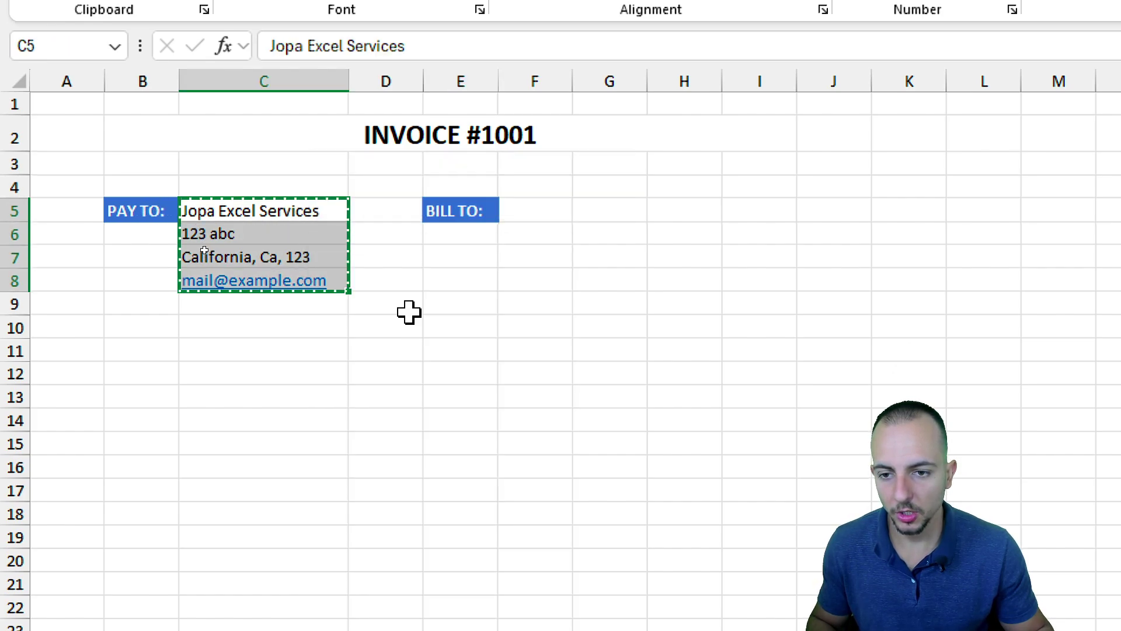
left_click(539, 213)
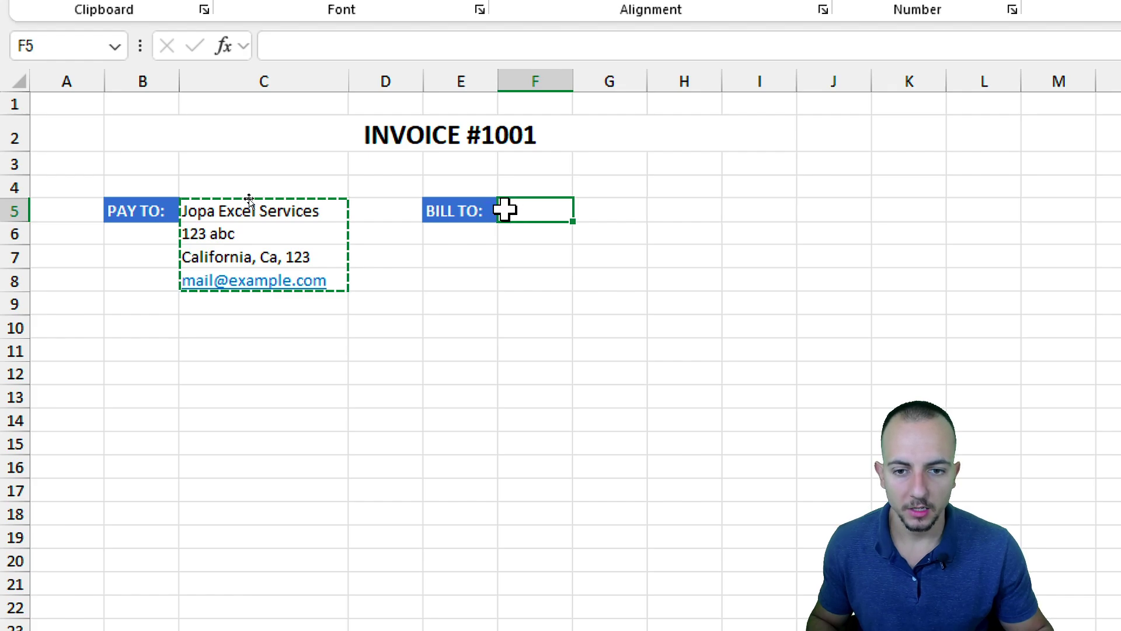
right_click(531, 206)
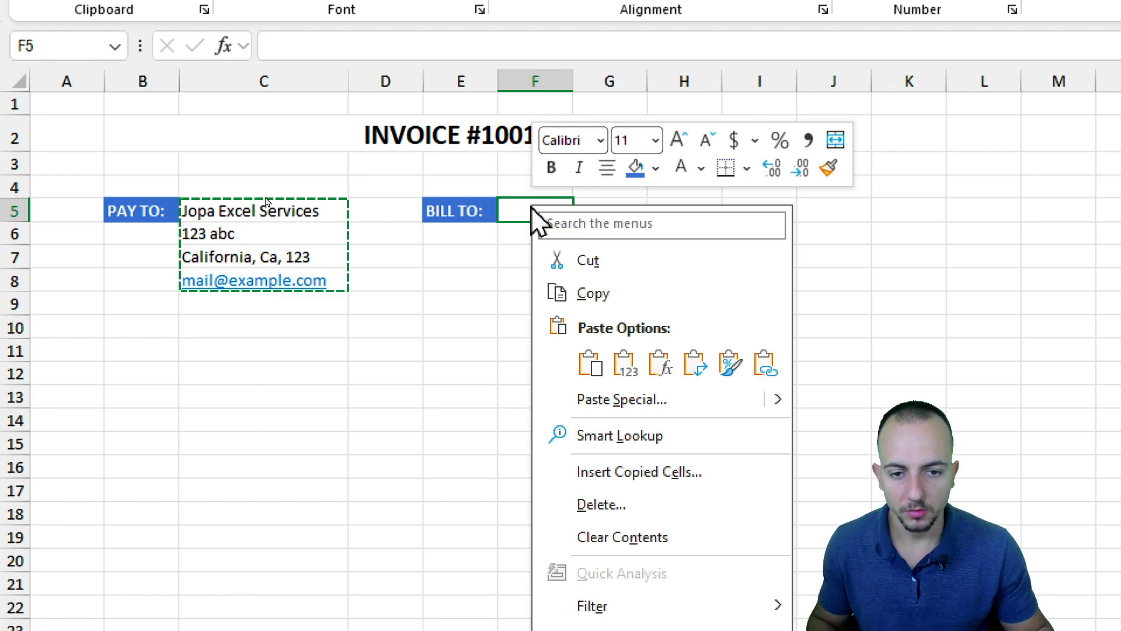
left_click(591, 362)
left_click(562, 212)
key("Escape")
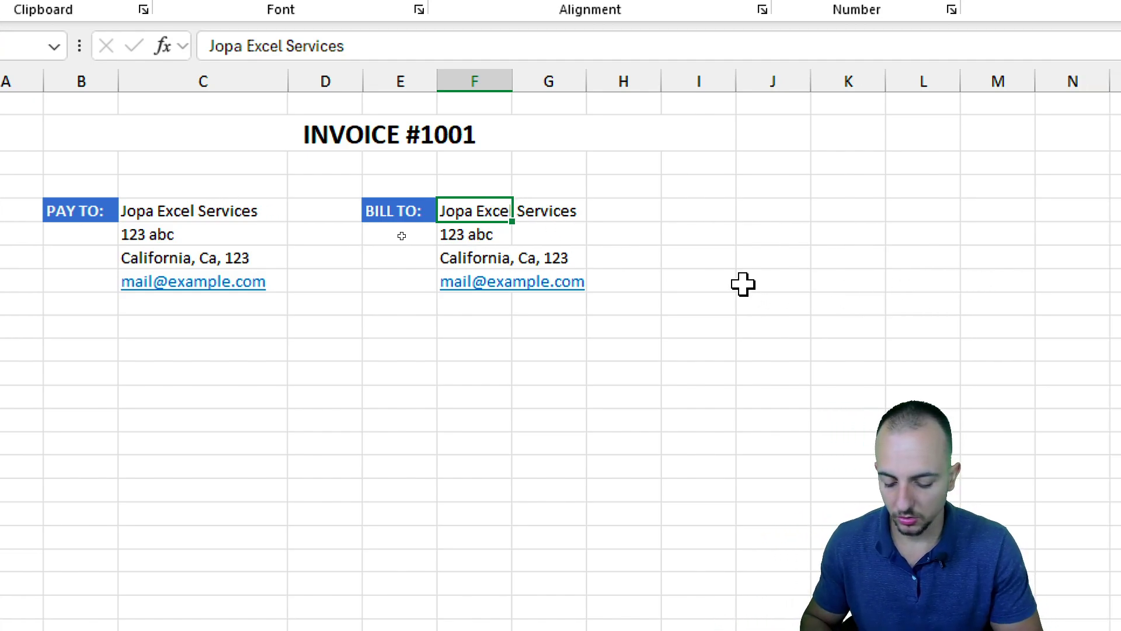
Replace the pasted company name in F5 with Customer ABC
type("cUS")
key("Escape")
type("Cu")
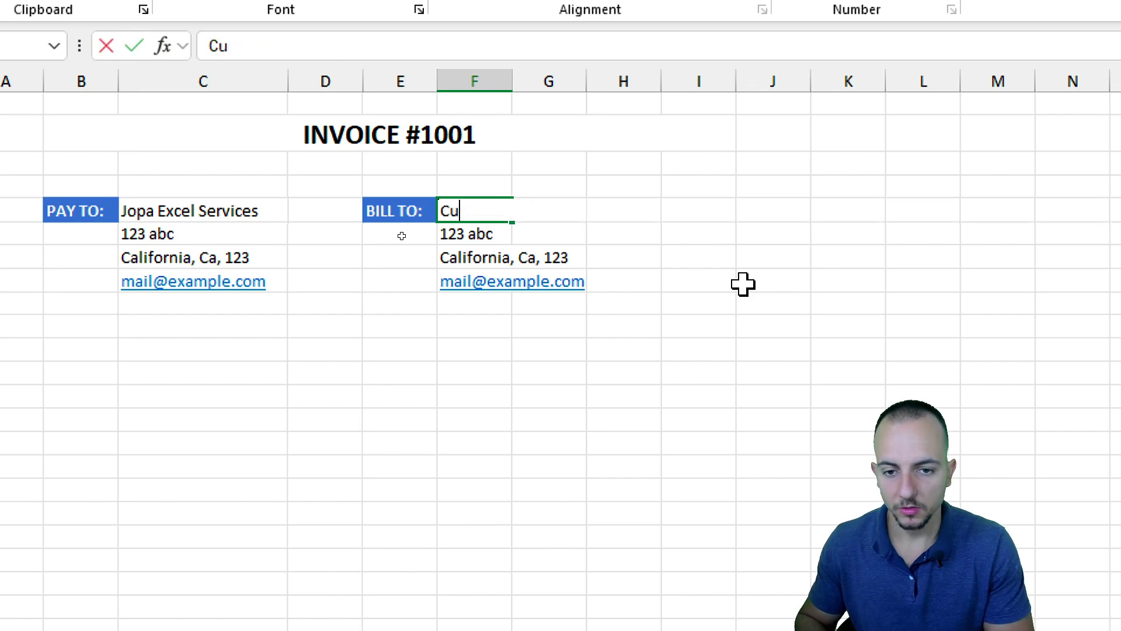
type("stomer ABC")
key("Return")
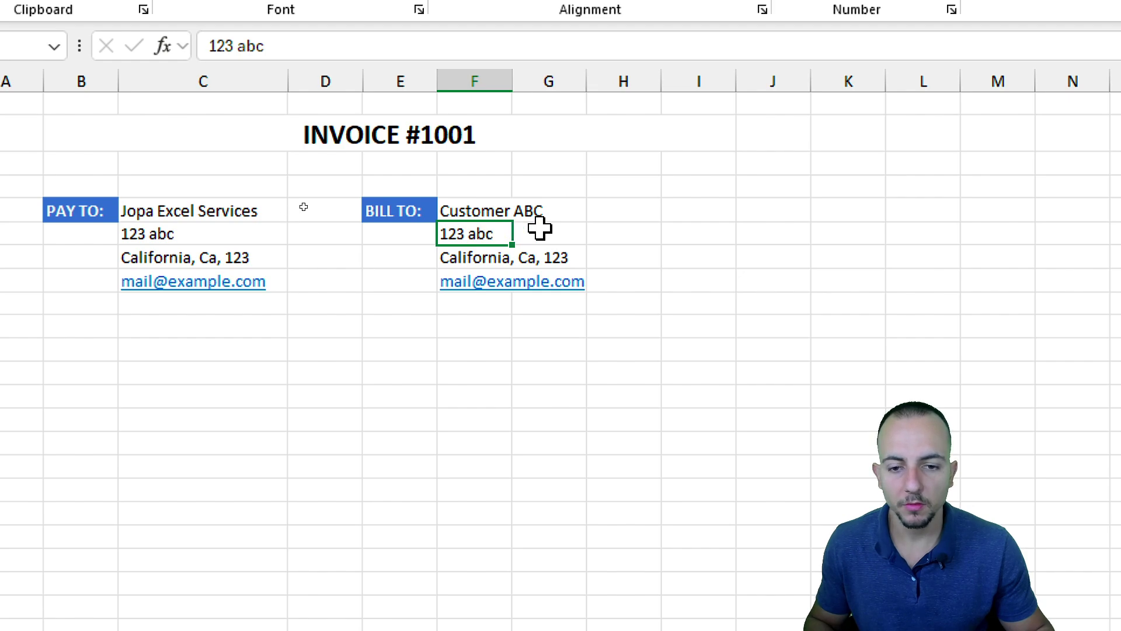
Set the width of column F to exactly 20
left_click(488, 252)
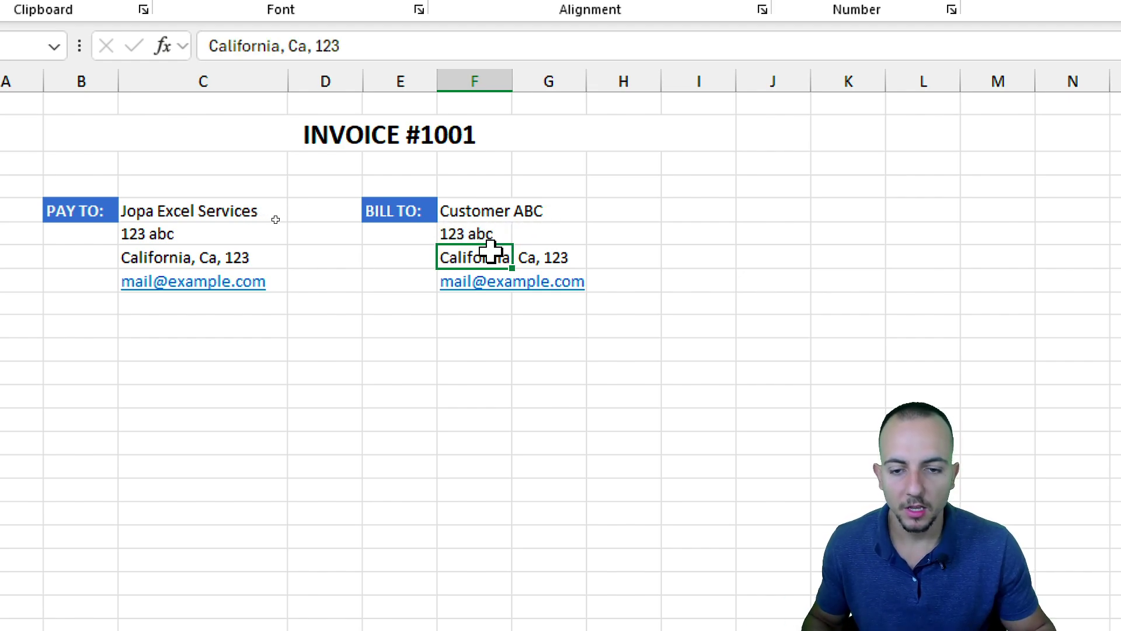
left_click_drag(481, 214, 483, 229)
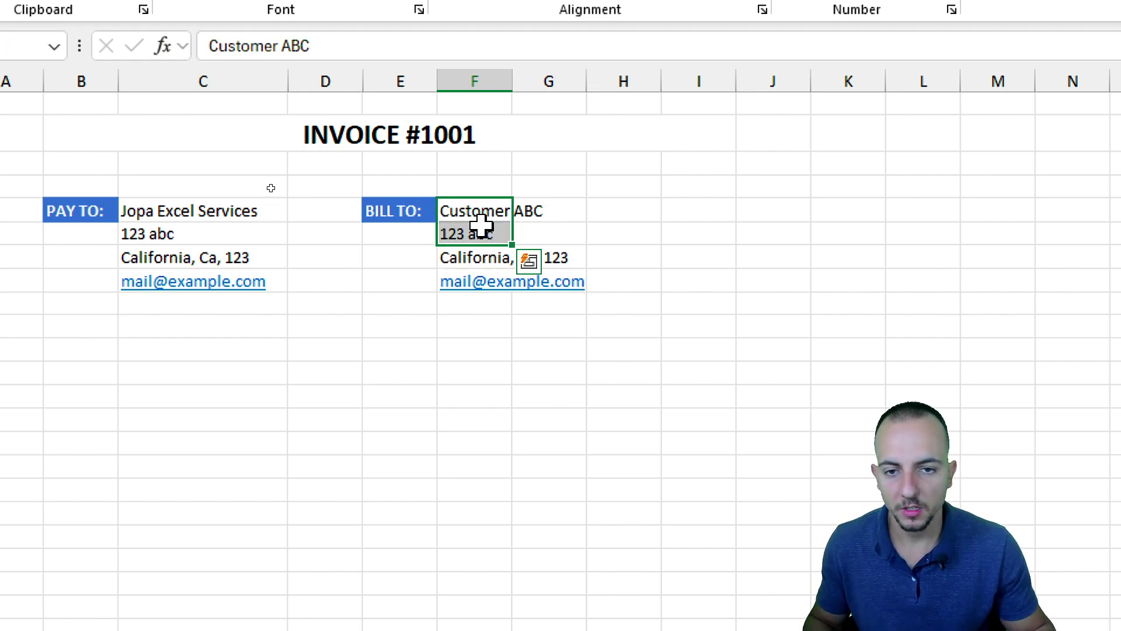
left_click(493, 76)
right_click(494, 76)
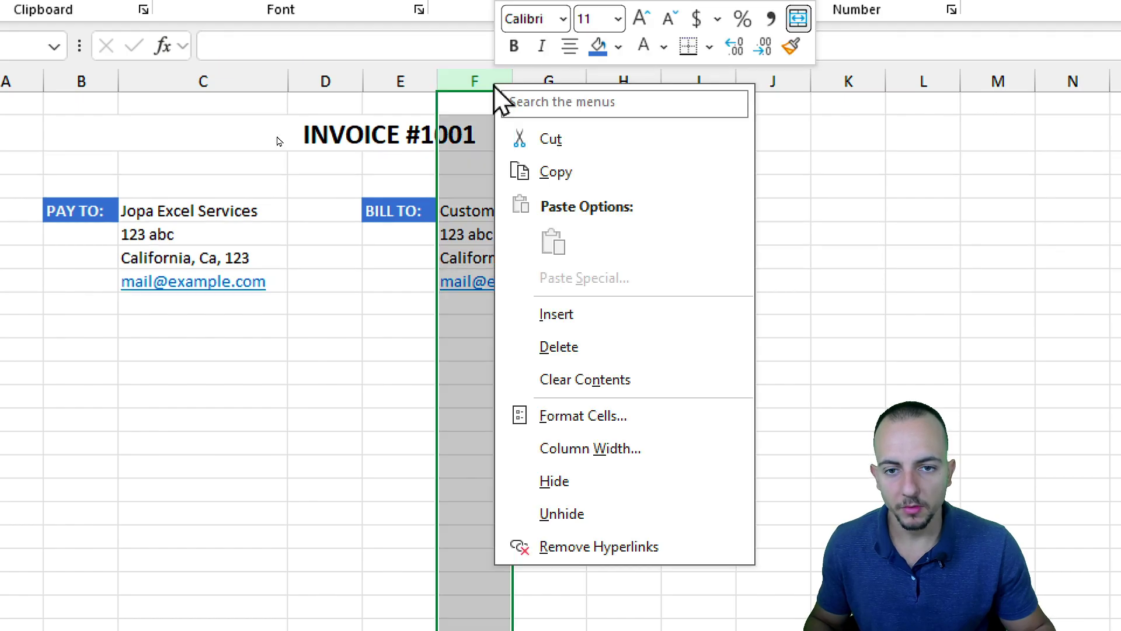
left_click(604, 460)
left_click_drag(658, 445, 690, 181)
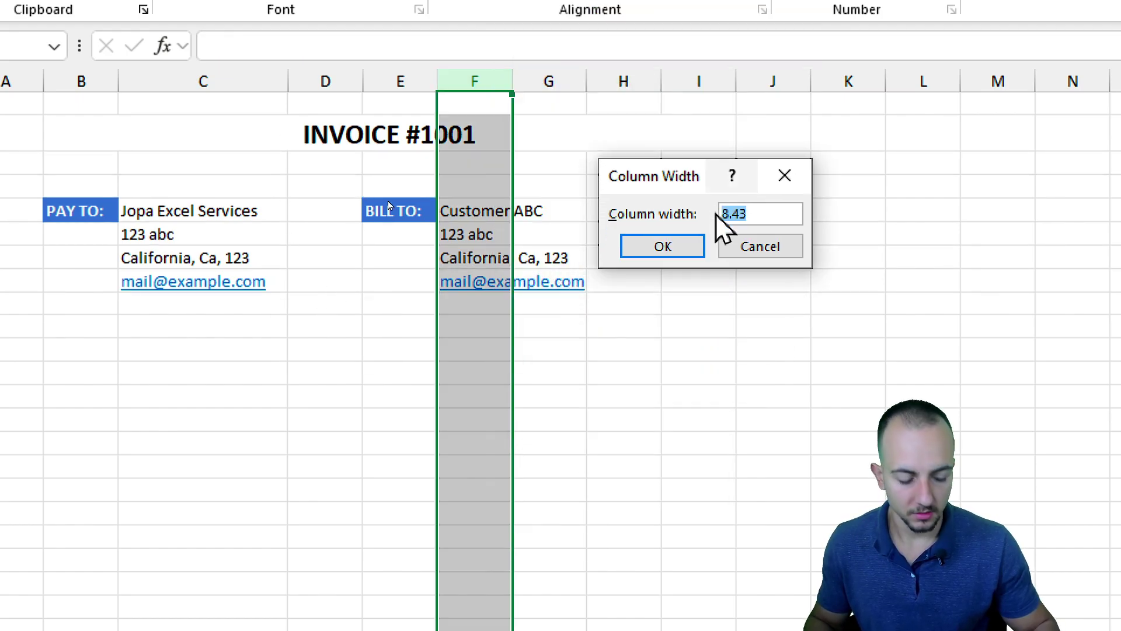
type("20")
key("Return")
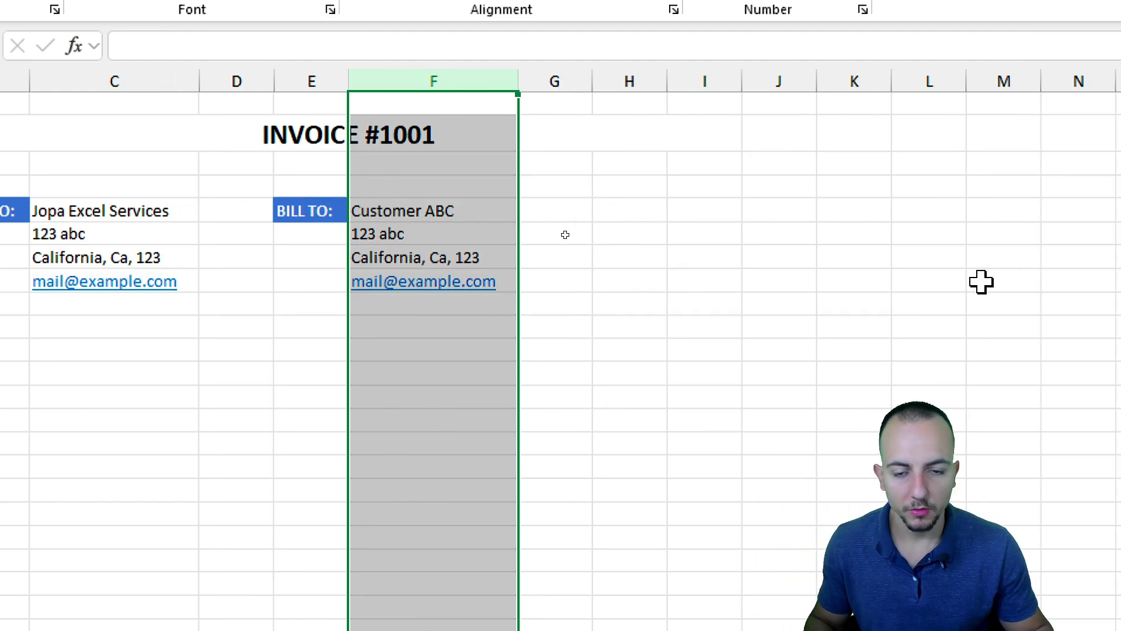
Enter the labels DATE: in H5 and DUE DATE: in H6
left_click(623, 217)
type("DATE")
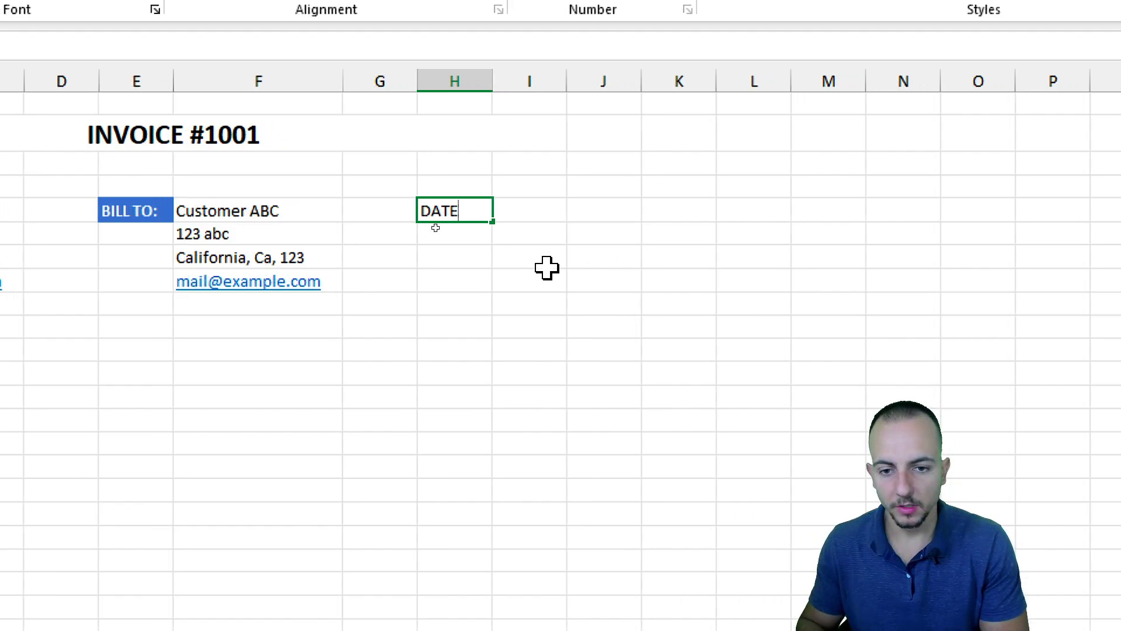
type(":")
key("Return")
type("DUE DA")
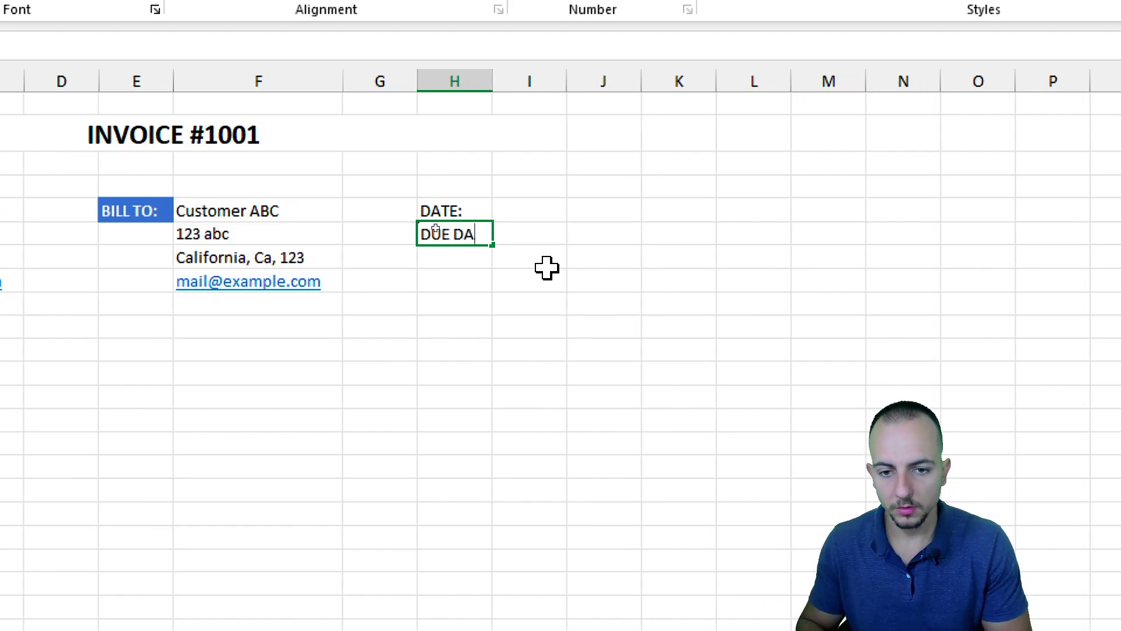
type("TE:")
key("Return")
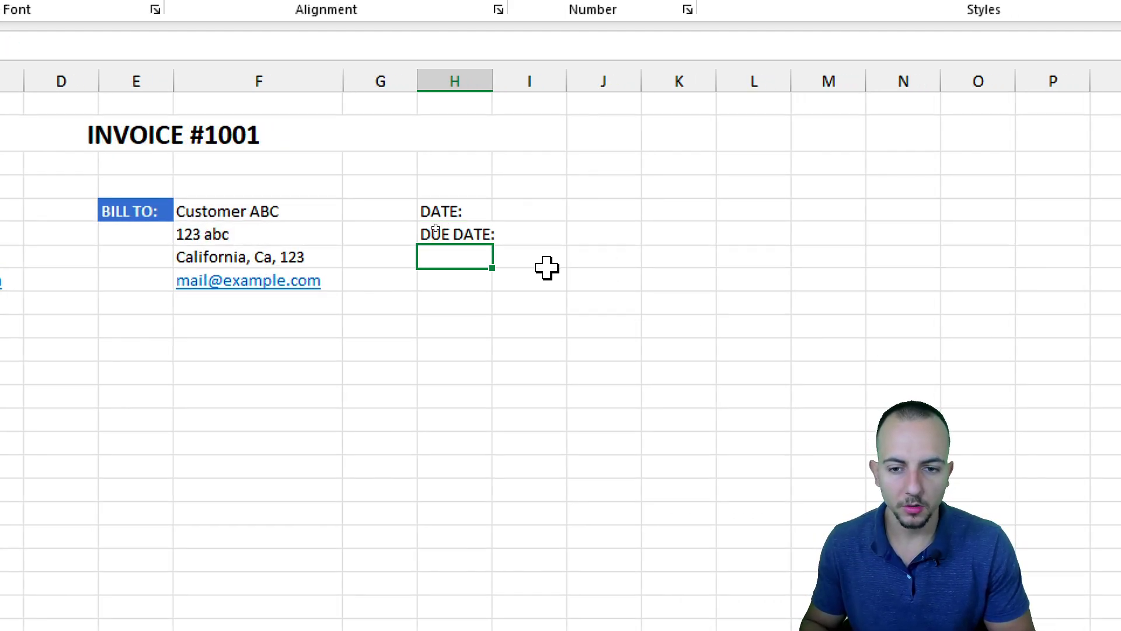
Enter the label TERMS: in H7 below the due date label
type("TEER")
key("BackSpace")
key("BackSpace")
key("BackSpace")
type("ERM")
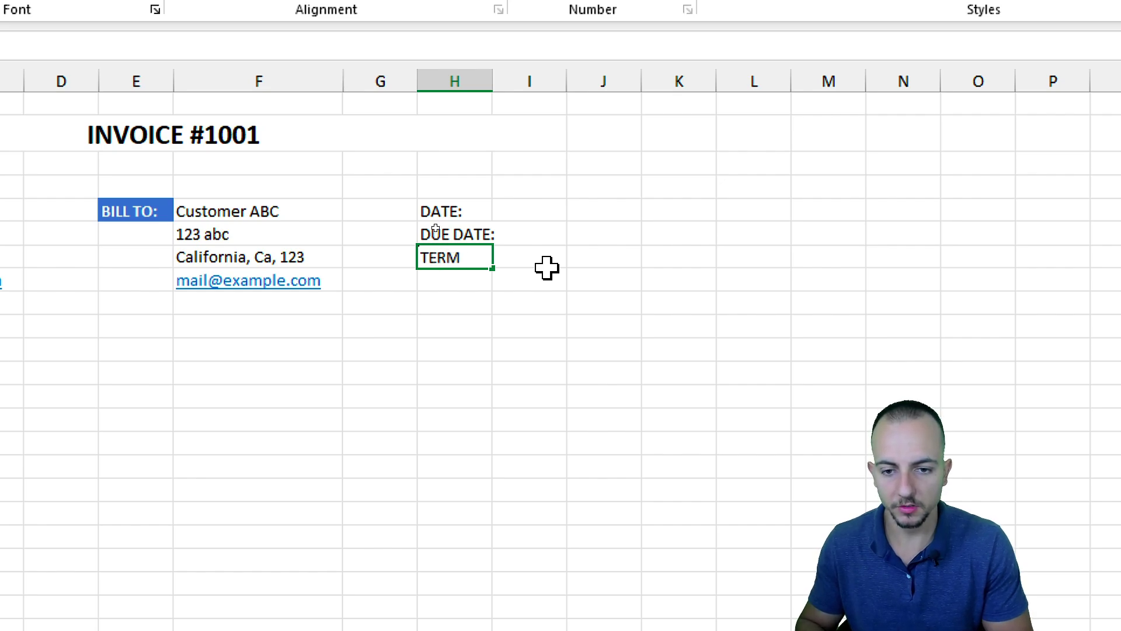
type("S:")
key("Return")
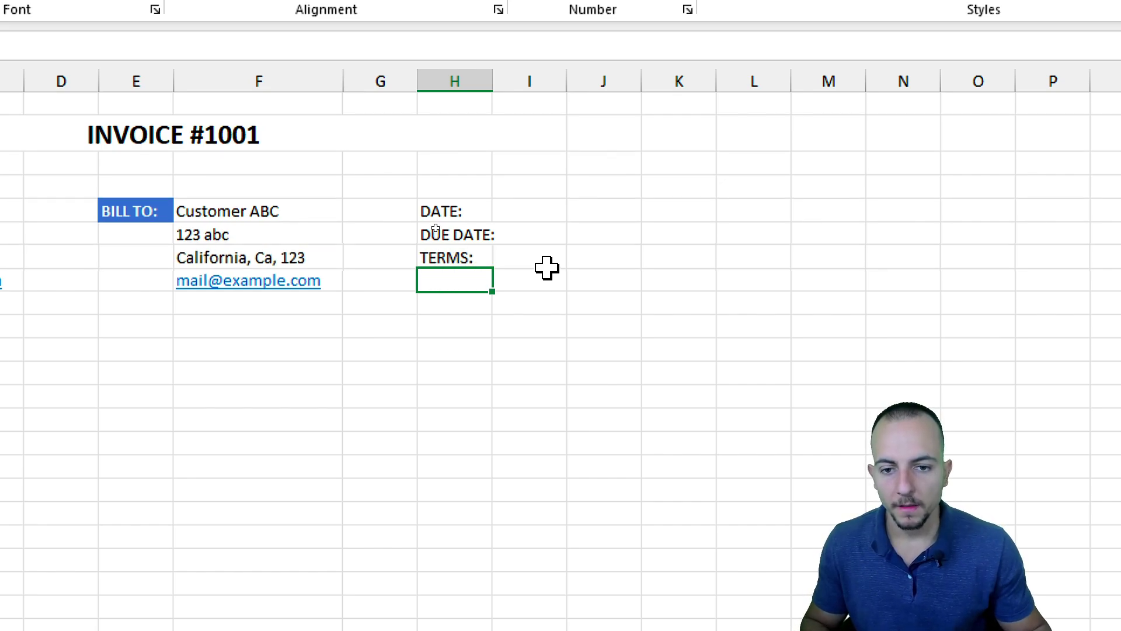
Enter the invoice date 01/01/2025 in I5 beside the DATE: label
left_click(525, 211)
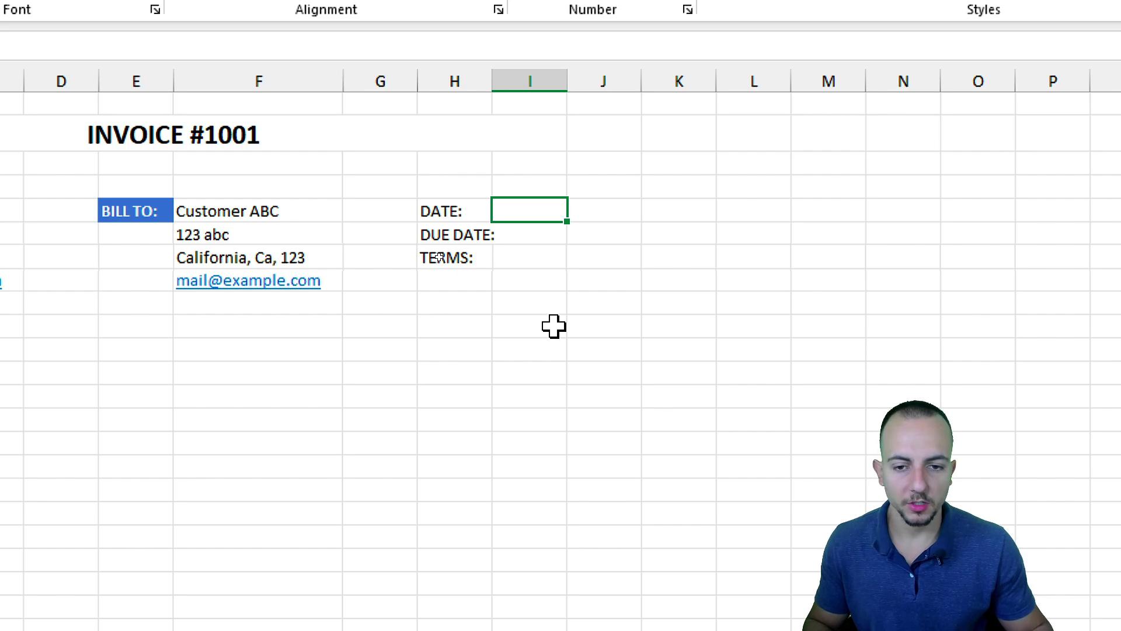
type("01/01/2025")
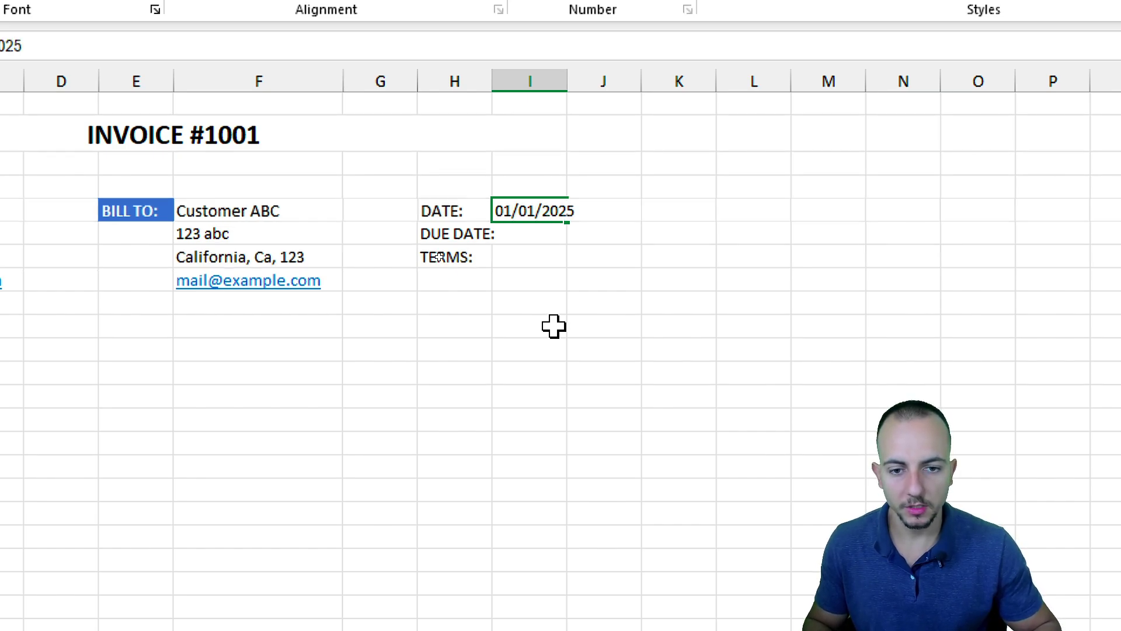
key("Return")
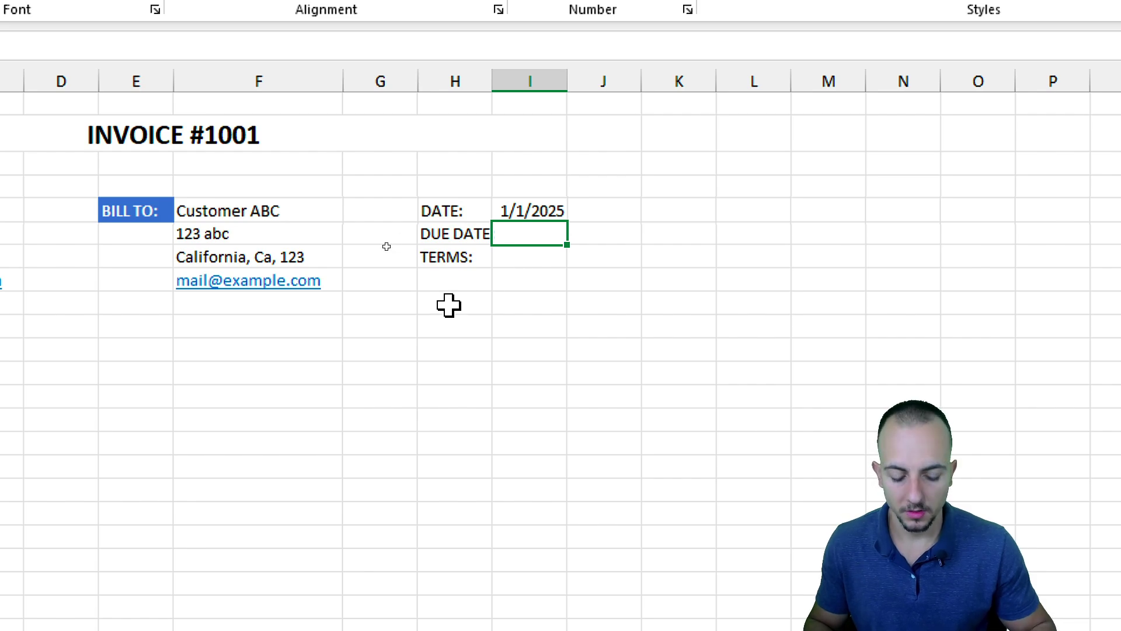
Calculate the due date in I6 as 30 days after the invoice date with the formula =I5+30
type("=")
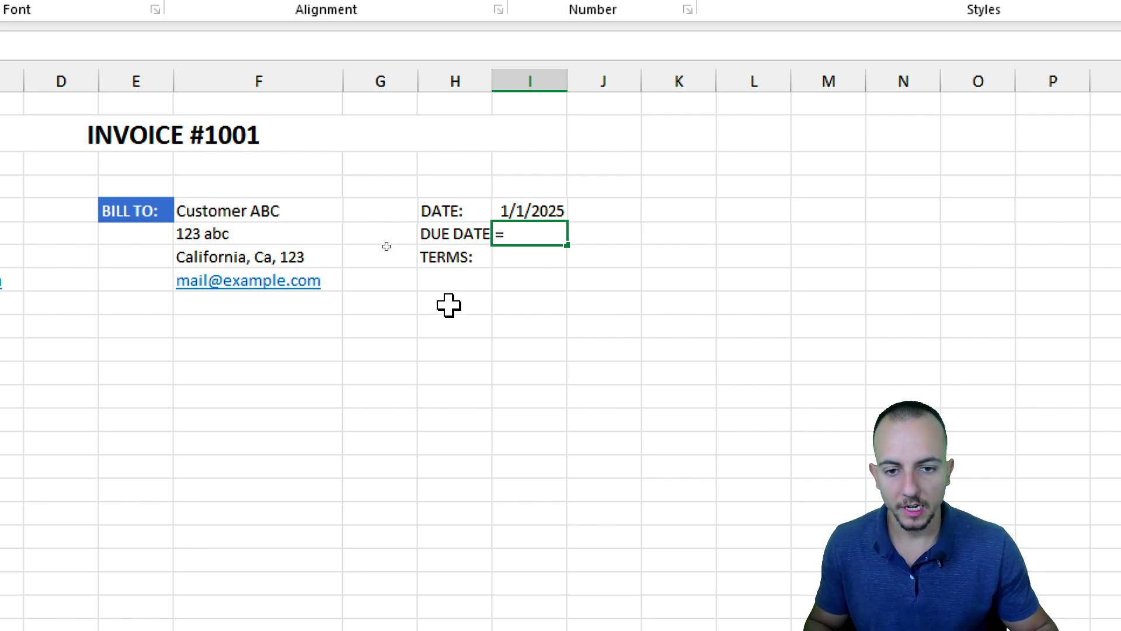
left_click(557, 209)
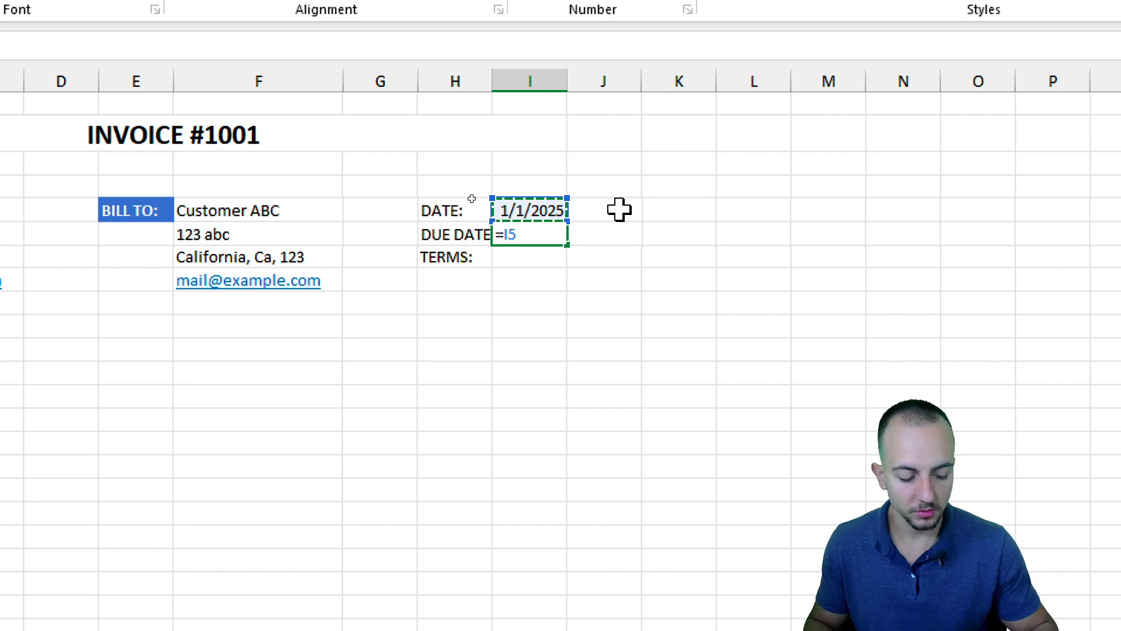
type("+30")
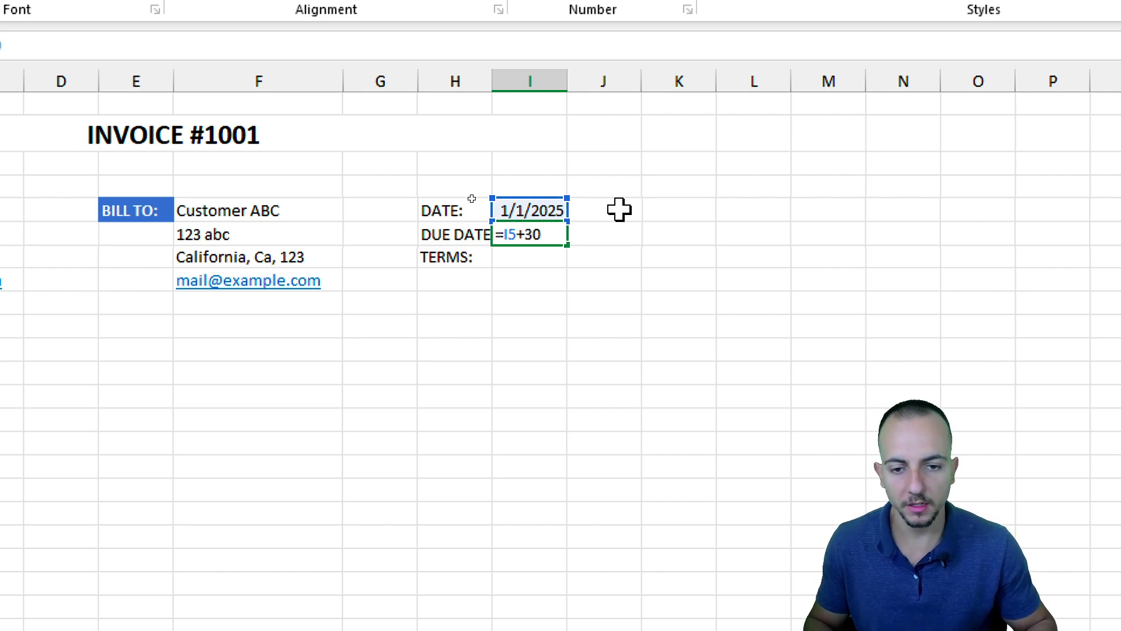
key("Return")
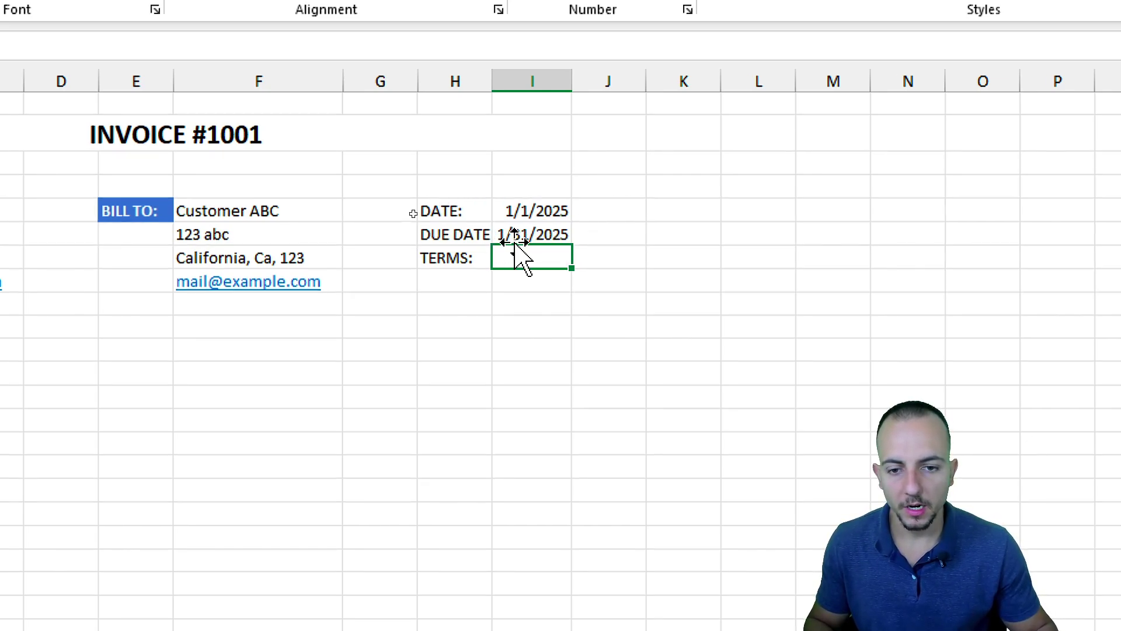
double_click(525, 233)
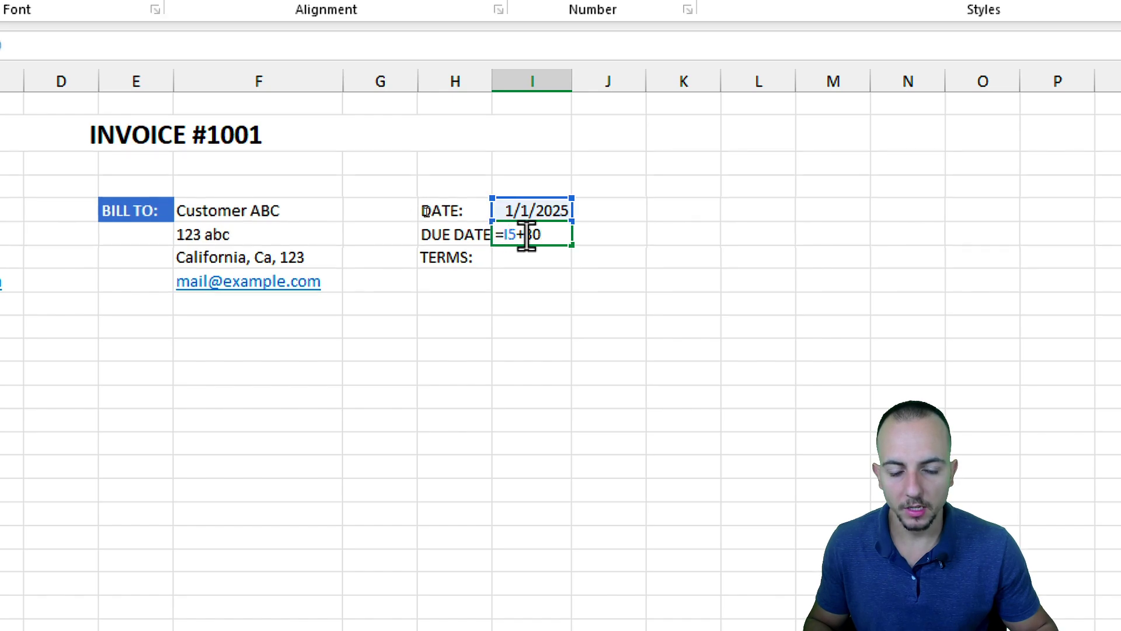
Enter the payment terms Net 30 in I7 beside the TERMS: label
left_click(554, 256)
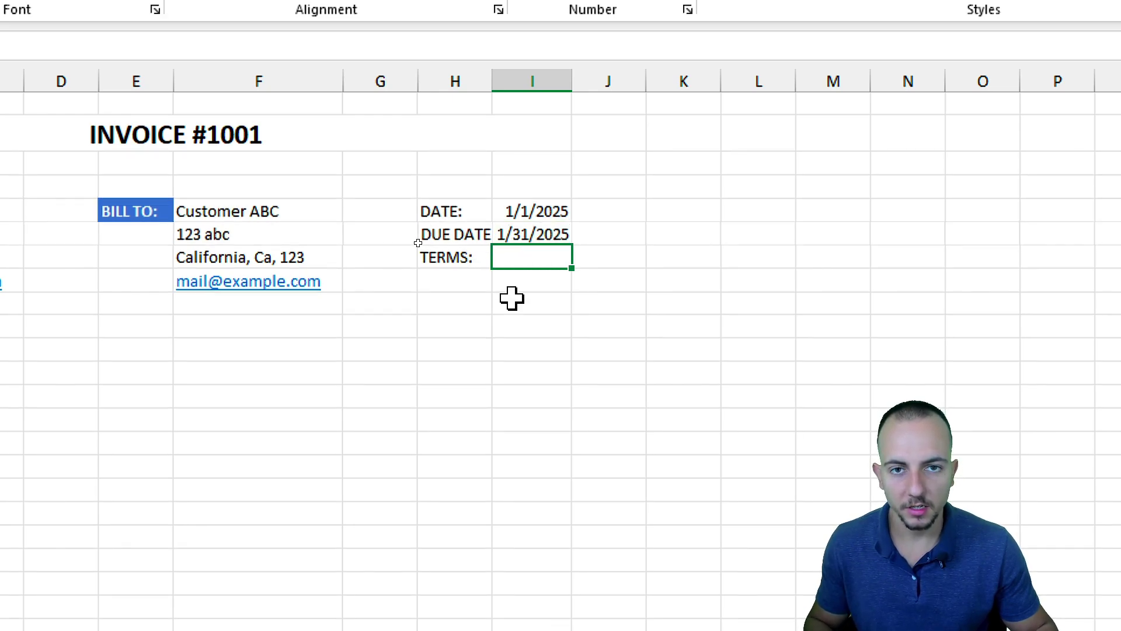
type("Ne")
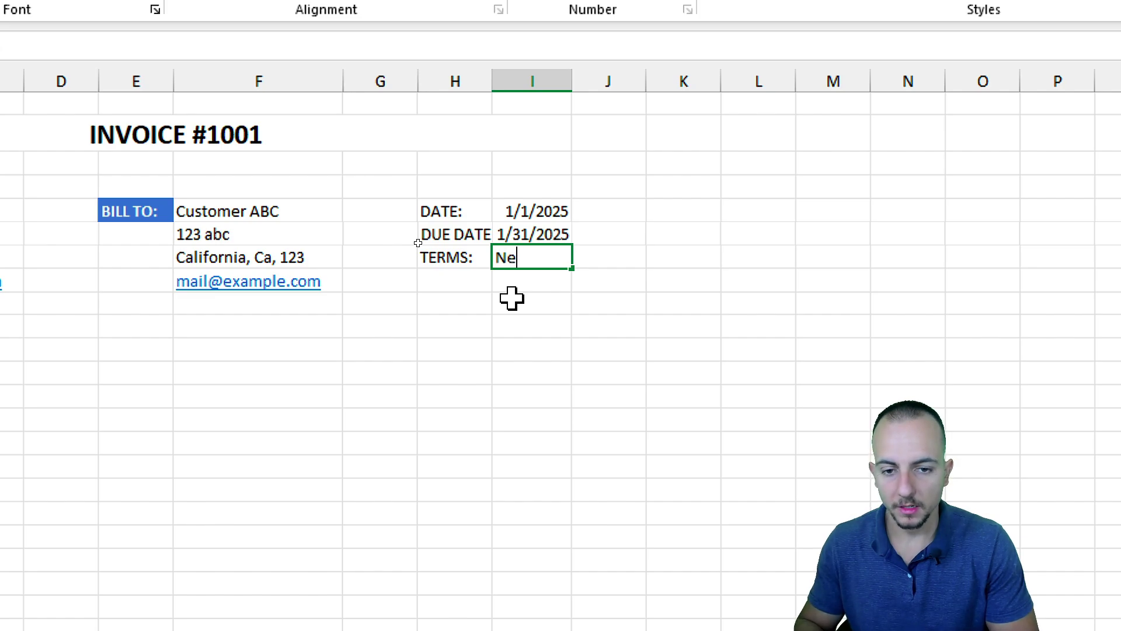
type("t 30")
key("Return")
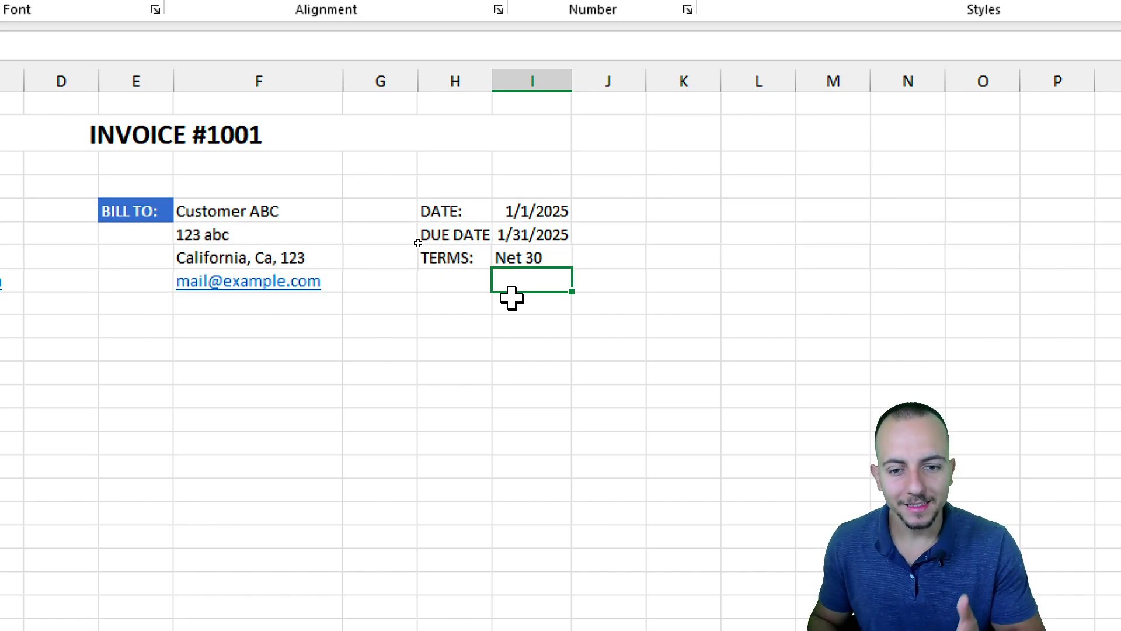
Examine how the invoice date in I5, the due date formula in I6 and the terms in I7 relate
left_click(559, 258)
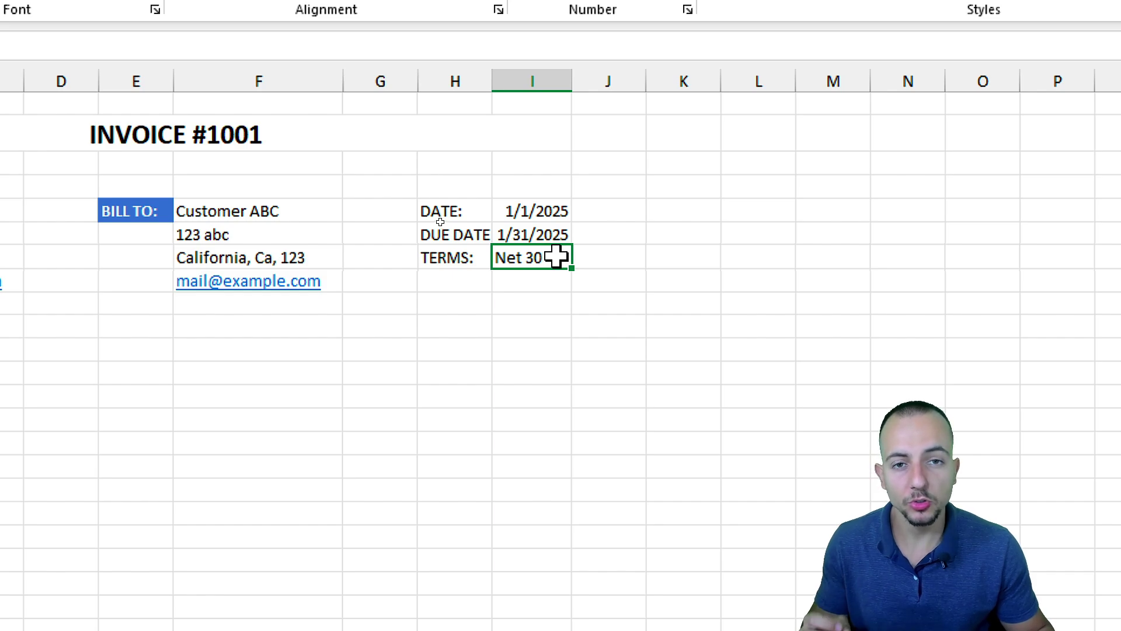
left_click(554, 214)
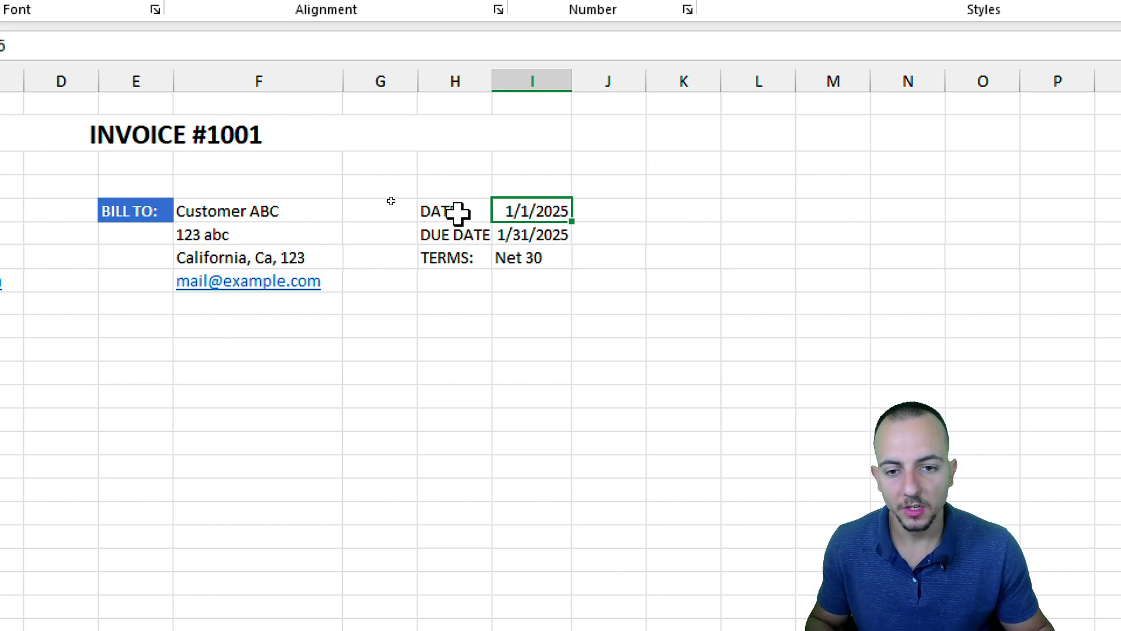
left_click_drag(458, 215, 540, 213)
left_click(543, 213)
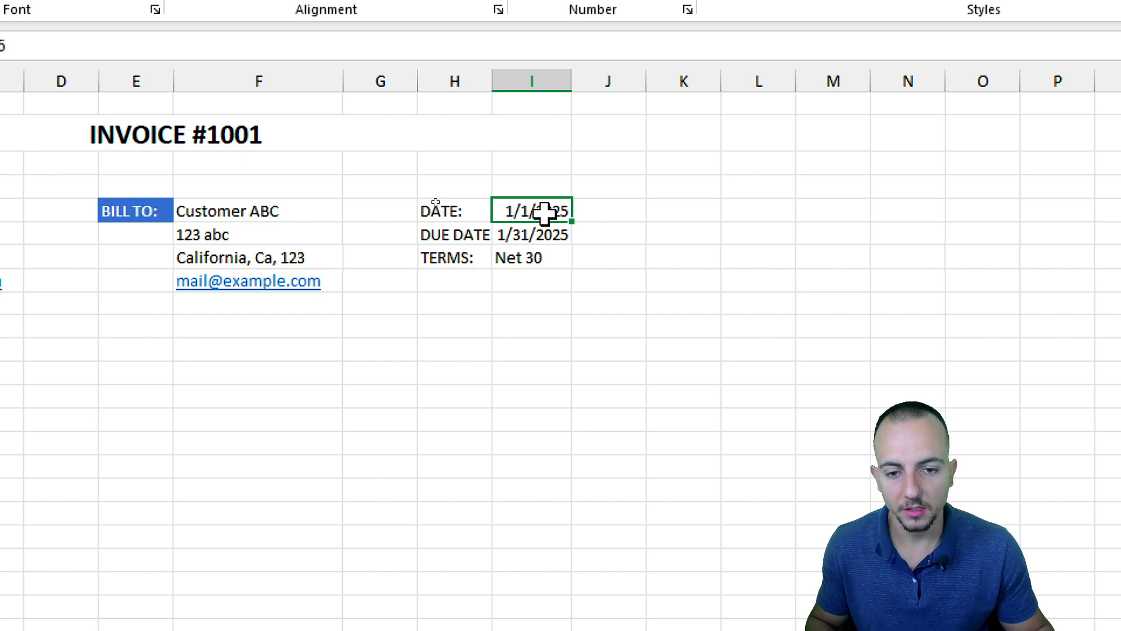
left_click(514, 256)
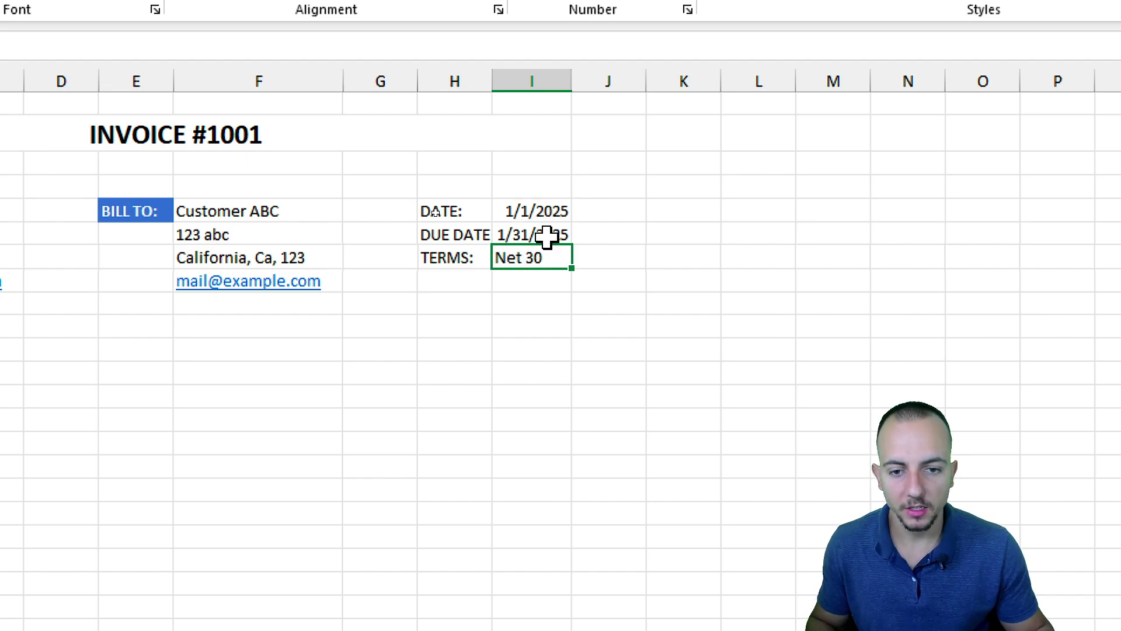
left_click(546, 236)
double_click(503, 234)
left_click_drag(502, 235, 540, 238)
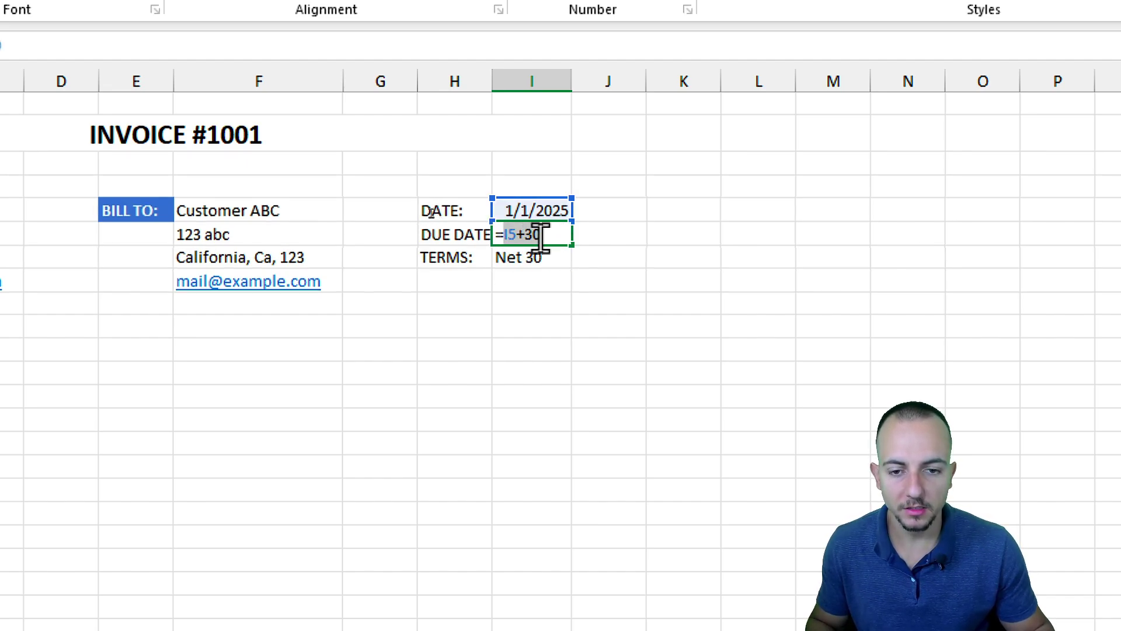
key("Escape")
Widen column H slightly so that it fits the full DUE DATE: label
left_click(533, 211)
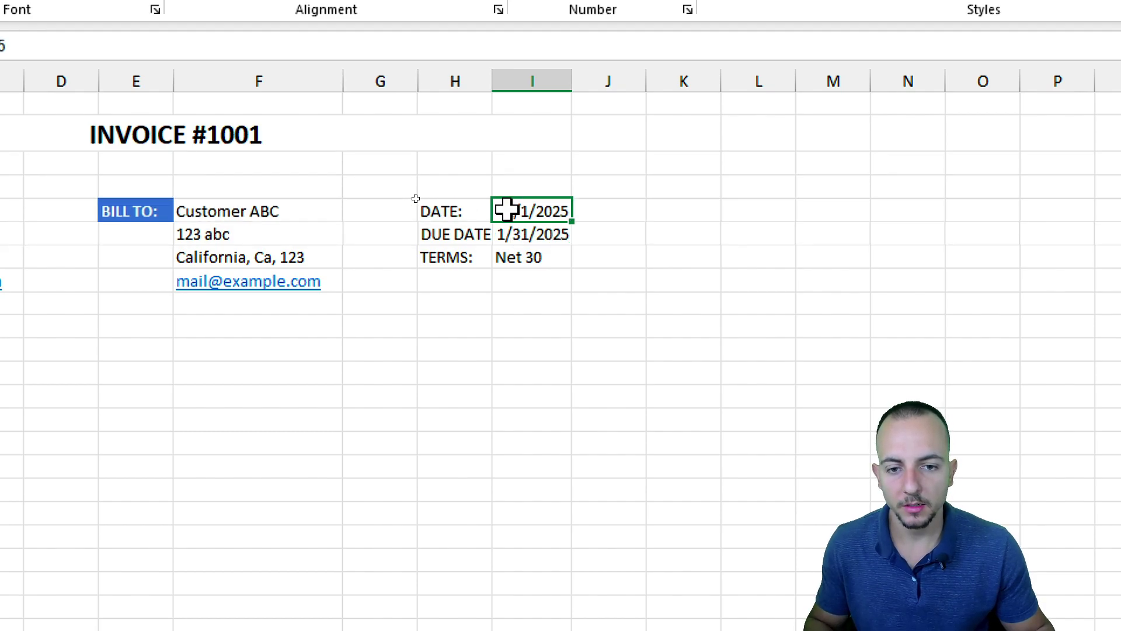
left_click_drag(493, 85, 501, 85)
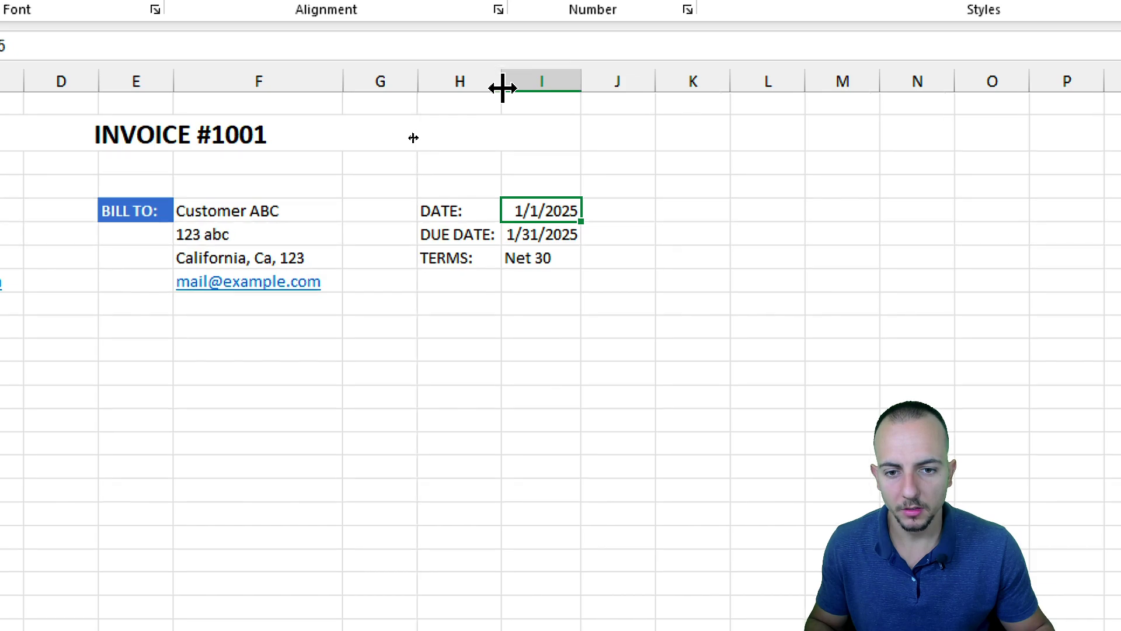
left_click(533, 257)
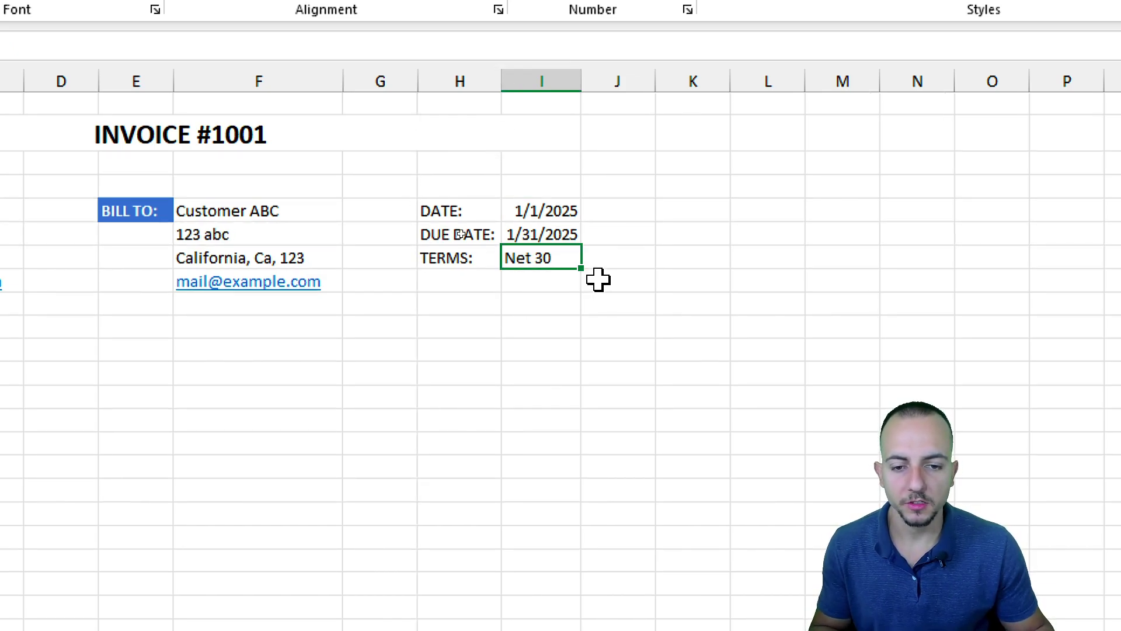
left_click_drag(566, 205, 556, 253)
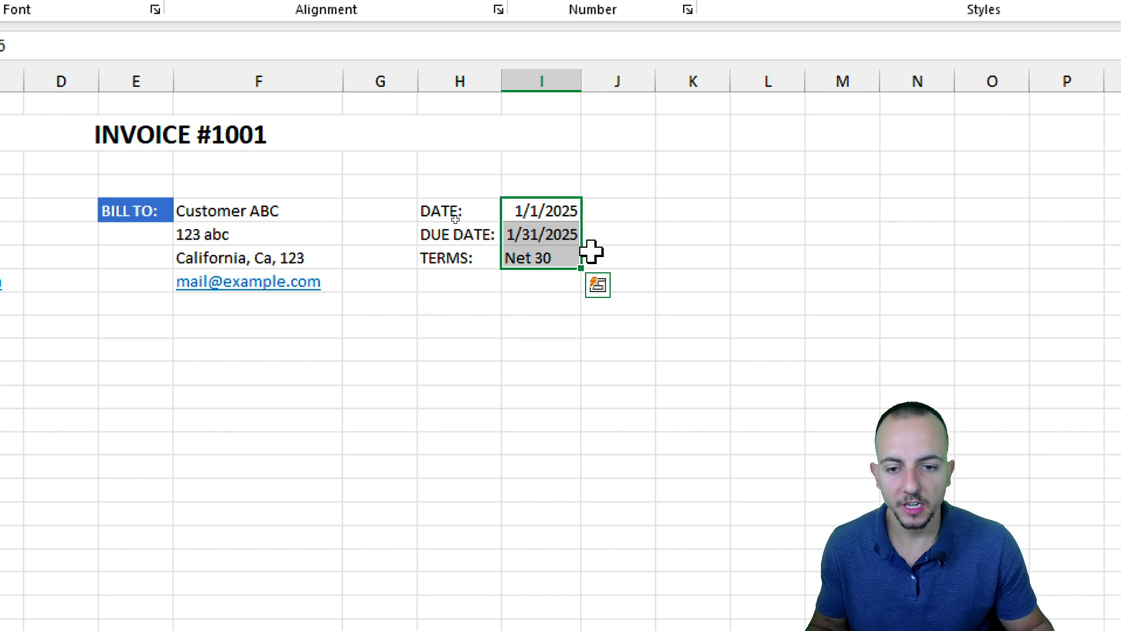
left_click(473, 252)
left_click(543, 257)
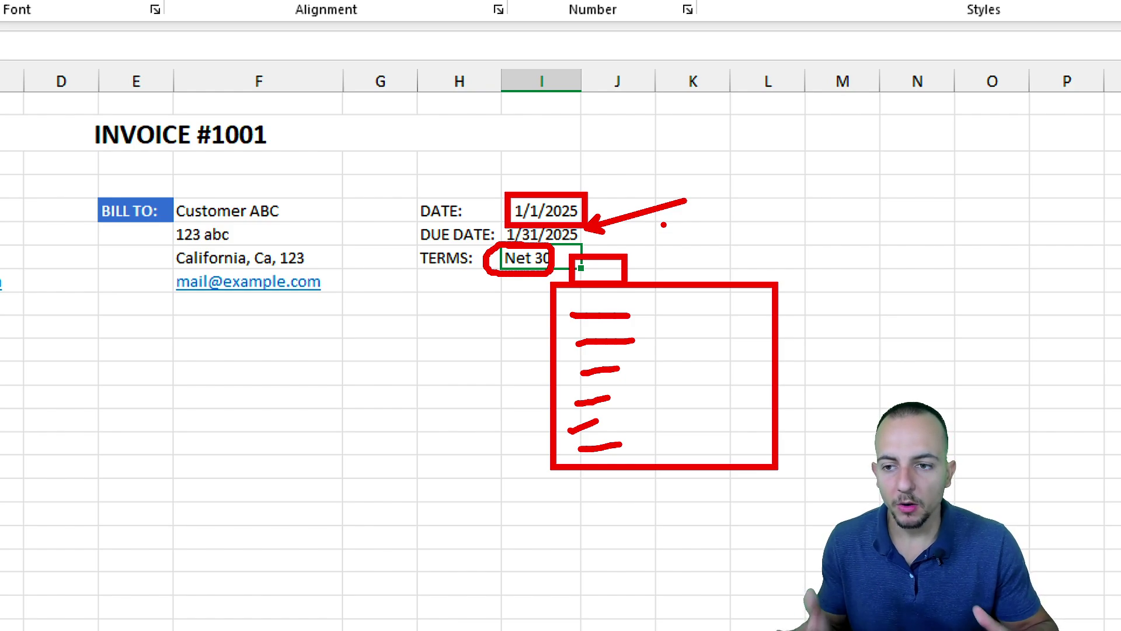
key("Escape")
key("ctrl+2")
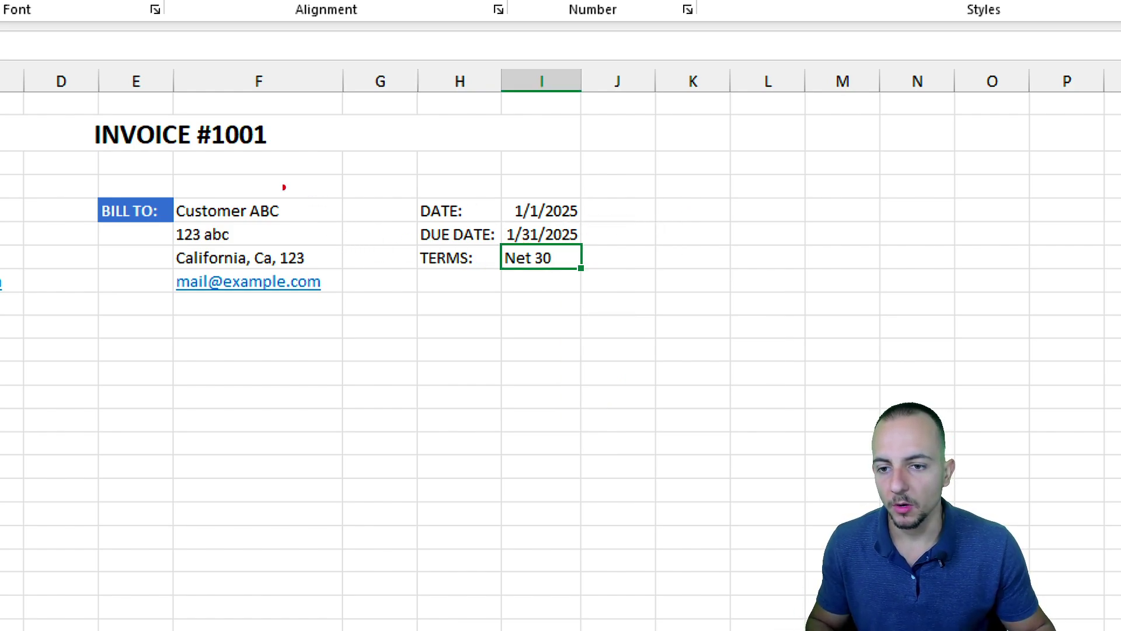
mouse_move(164, 196)
left_mouse_down()
mouse_move(342, 220)
mouse_move(366, 242)
left_mouse_up()
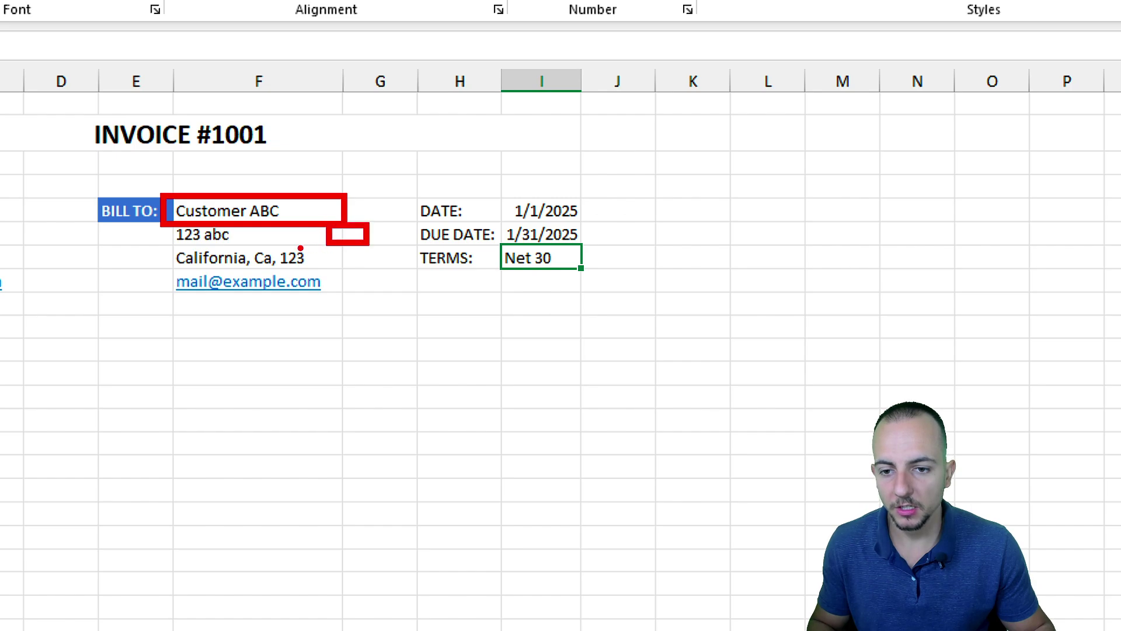
left_click_drag(299, 249, 544, 446)
left_click_drag(326, 300, 402, 282)
left_click_drag(330, 327, 391, 314)
left_click_drag(310, 359, 381, 338)
left_click_drag(317, 387, 388, 377)
left_click_drag(338, 412, 406, 403)
left_click_drag(349, 431, 396, 414)
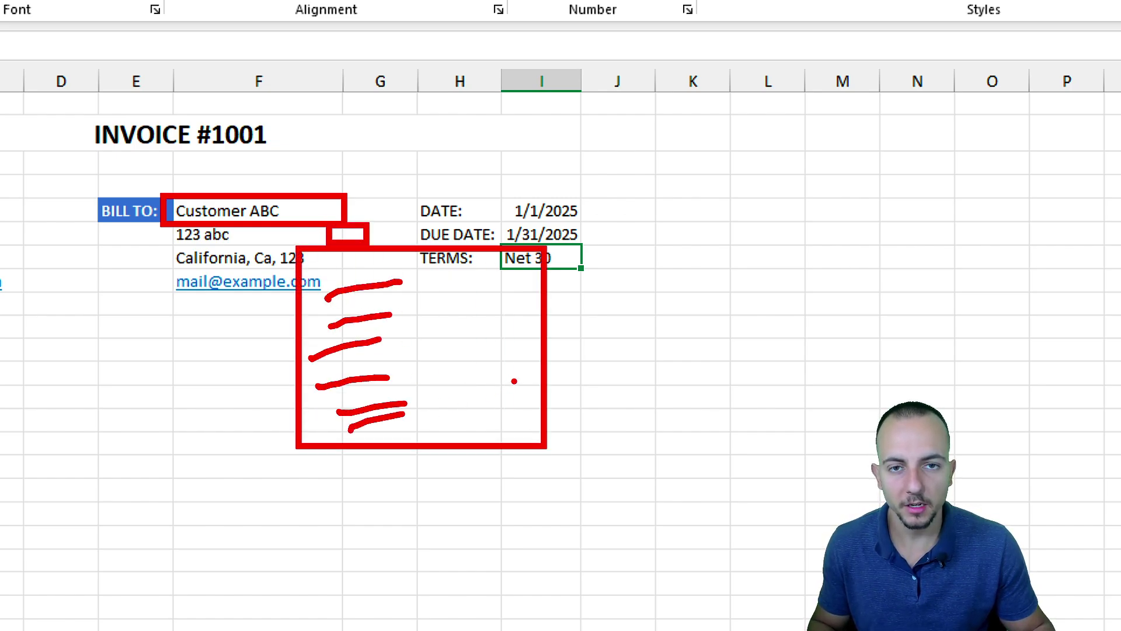
left_click_drag(119, 248, 162, 230)
left_click_drag(120, 286, 163, 263)
left_click_drag(128, 324, 155, 302)
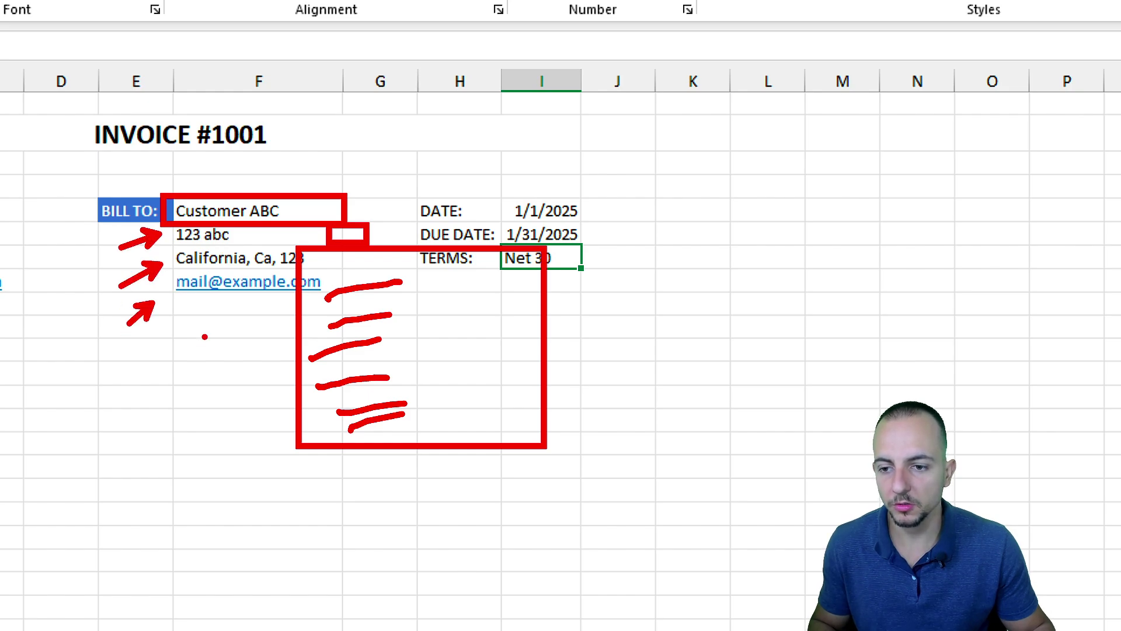
key("Escape")
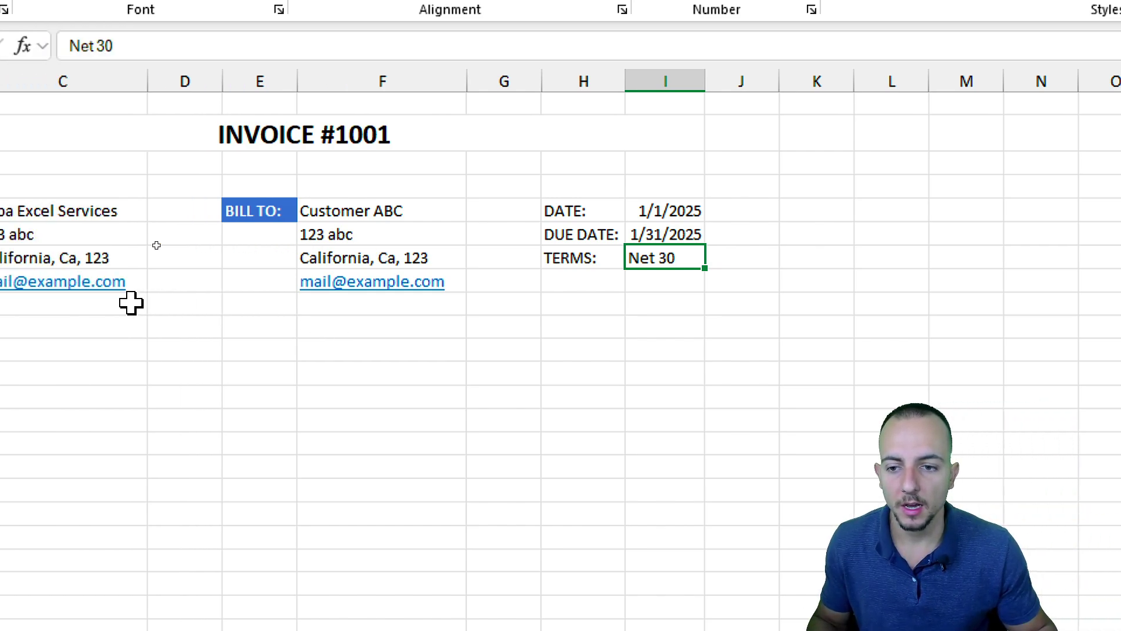
Copy the formatting of the BILL TO: label in E5 onto the DATE:, DUE DATE: and TERMS: labels in H5:H7
left_click(130, 209)
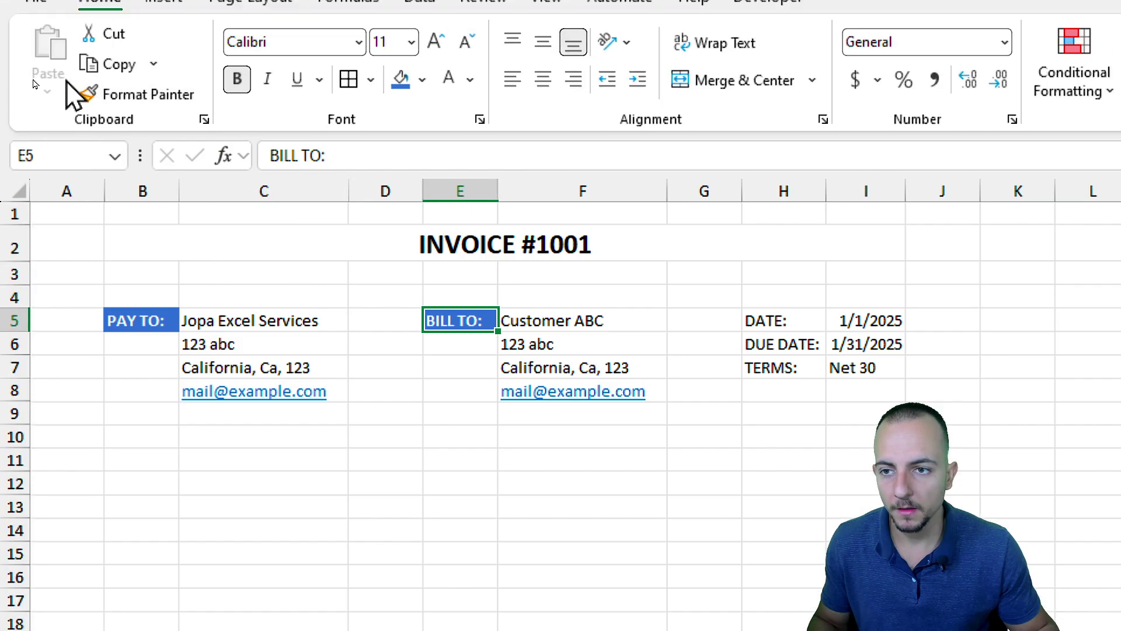
left_click(152, 100)
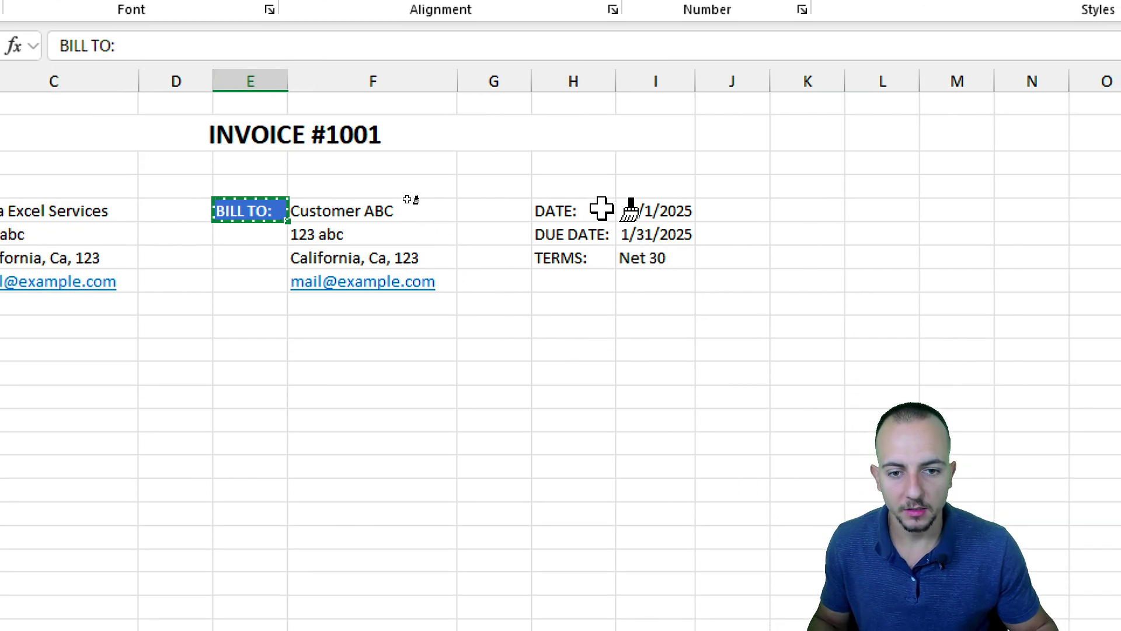
left_click_drag(599, 207, 597, 263)
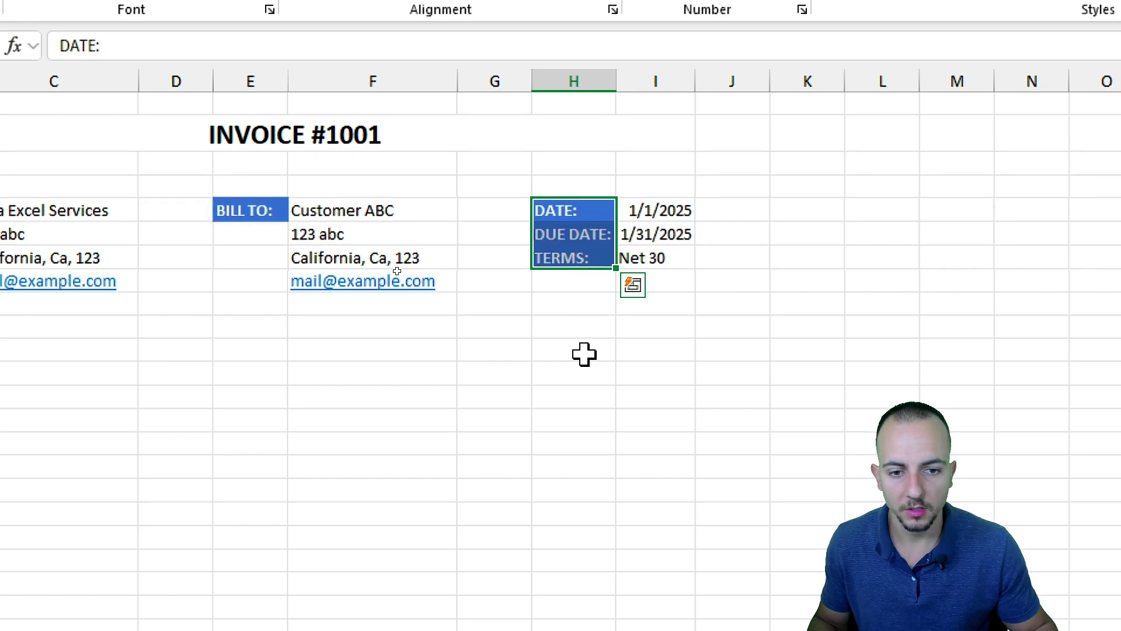
Center the date, due date and terms values in I5:I7 both vertically and horizontally
left_click_drag(671, 213, 672, 258)
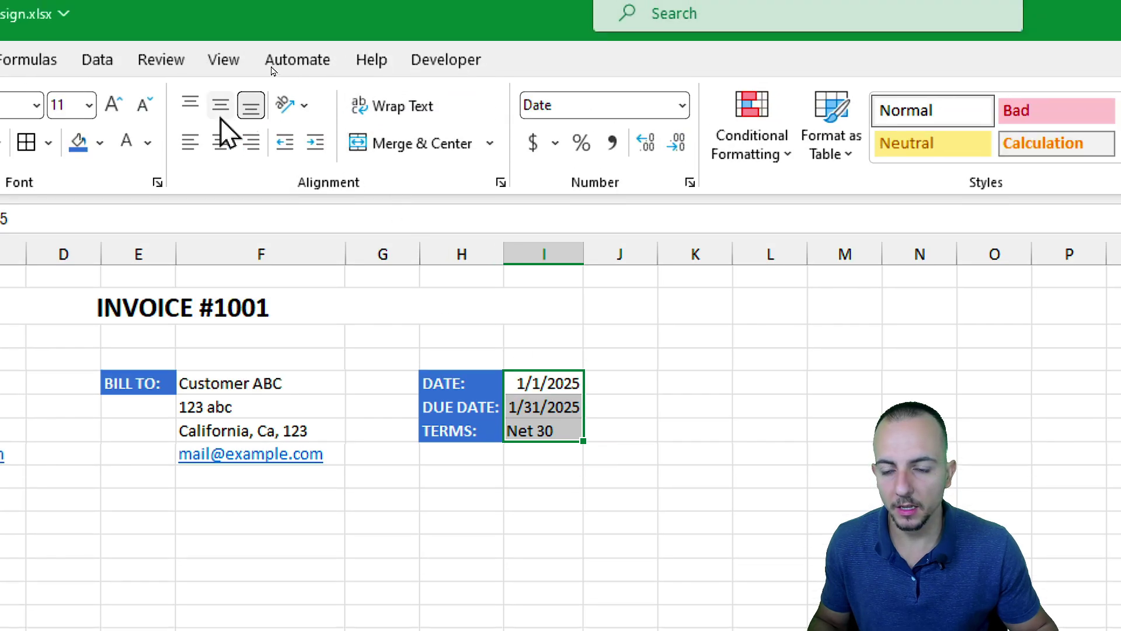
left_click(220, 107)
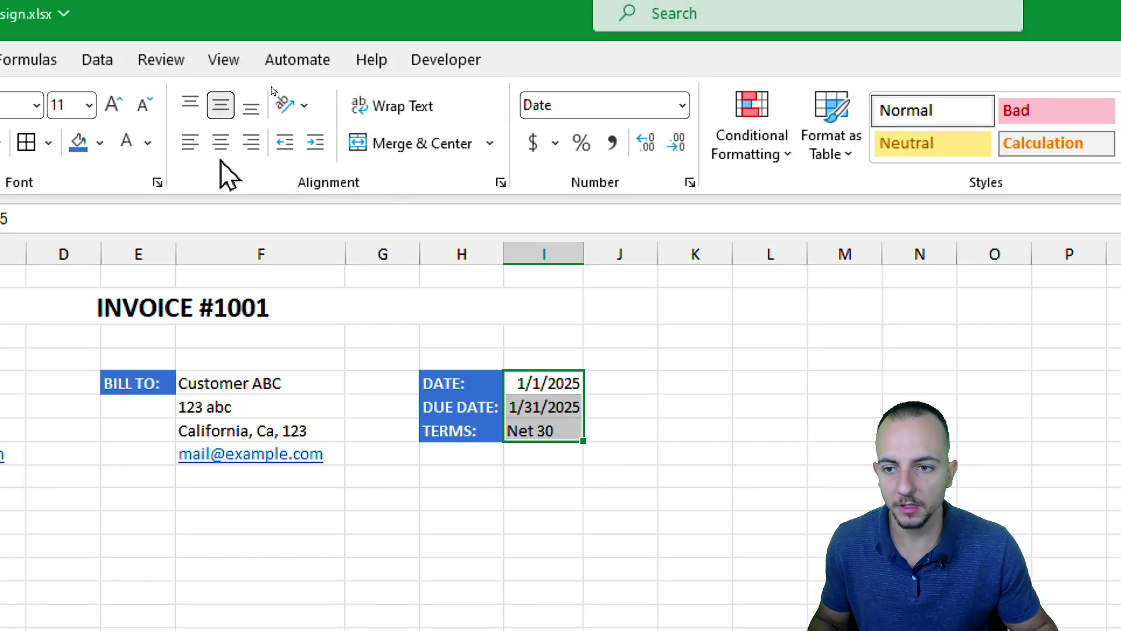
left_click(220, 142)
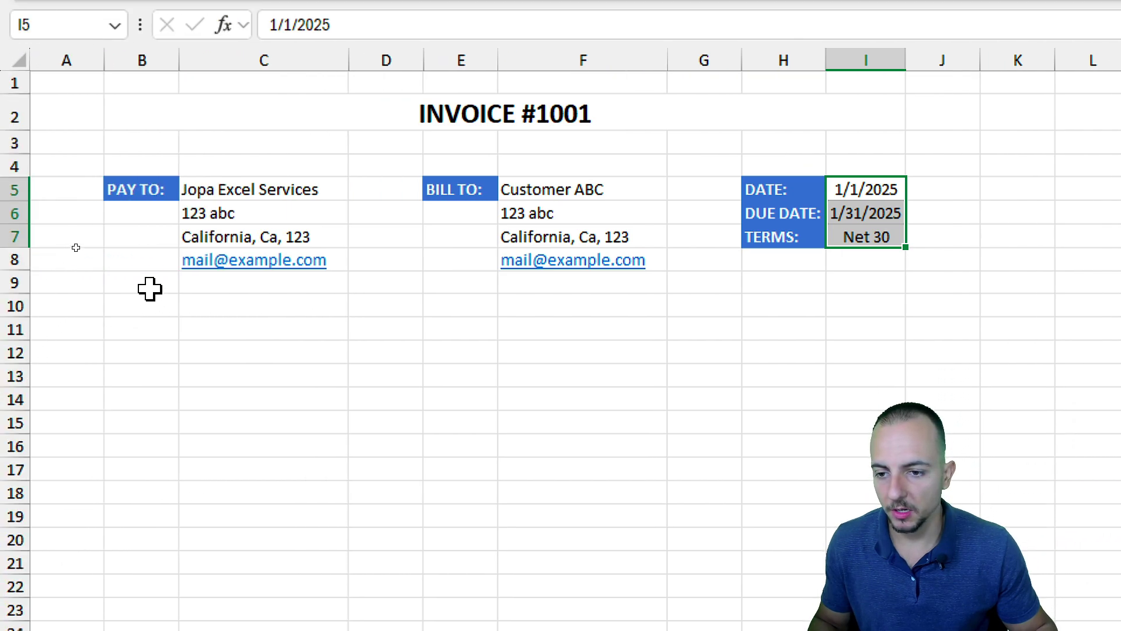
Enter the line-item table headers SERVICES in B11 and ACTIVITY in D11
left_click(120, 336)
left_click(143, 338)
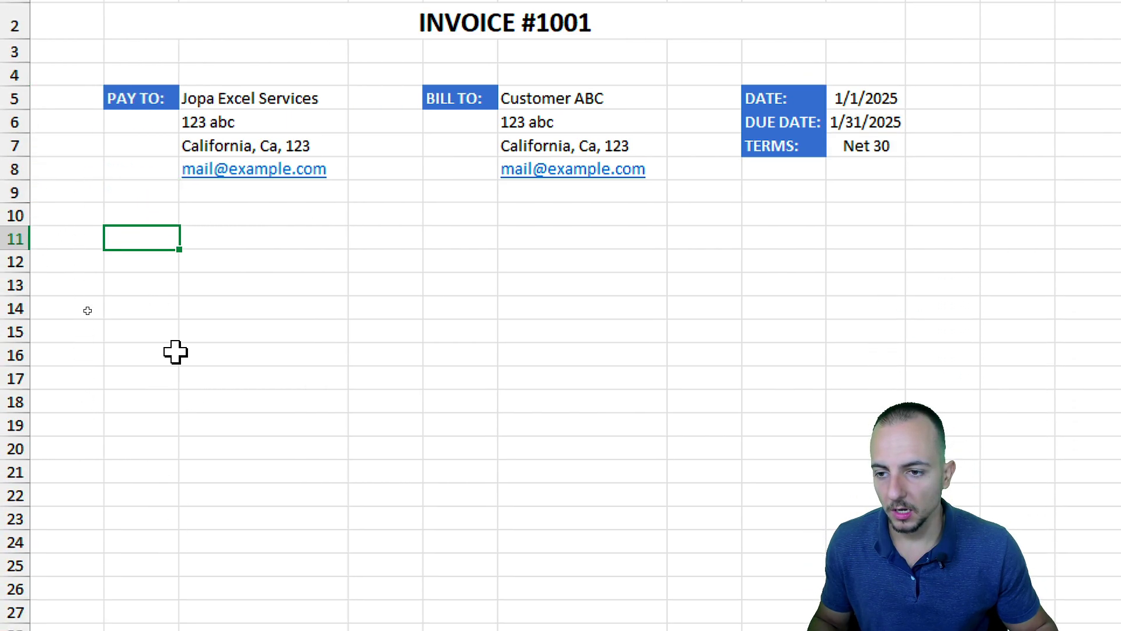
left_click(16, 329)
left_click(130, 238)
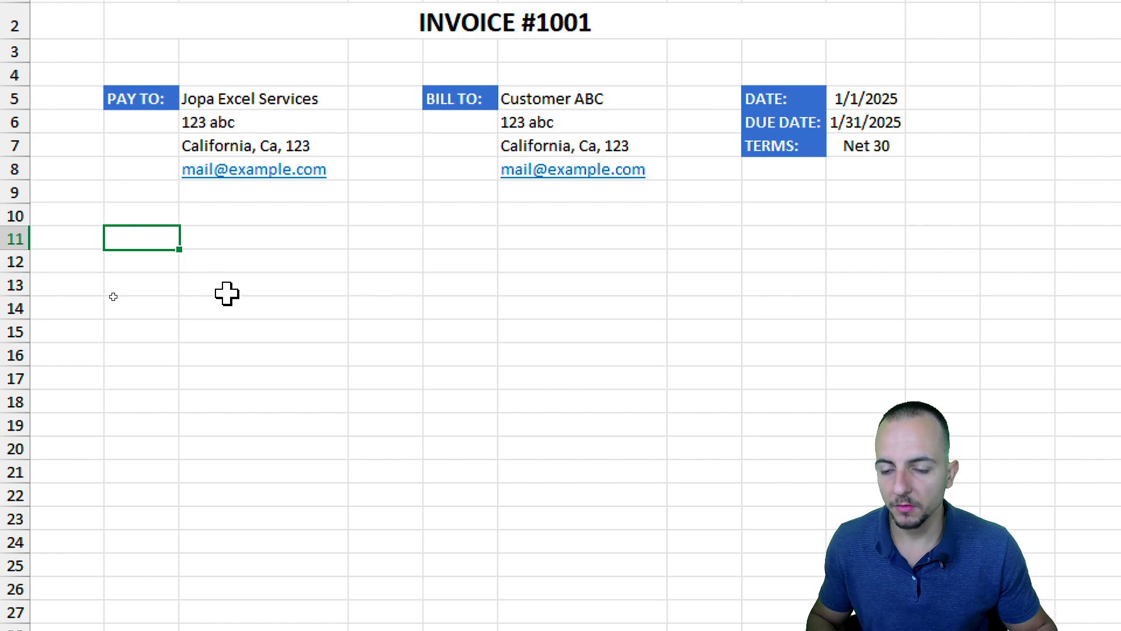
type("SERVICES")
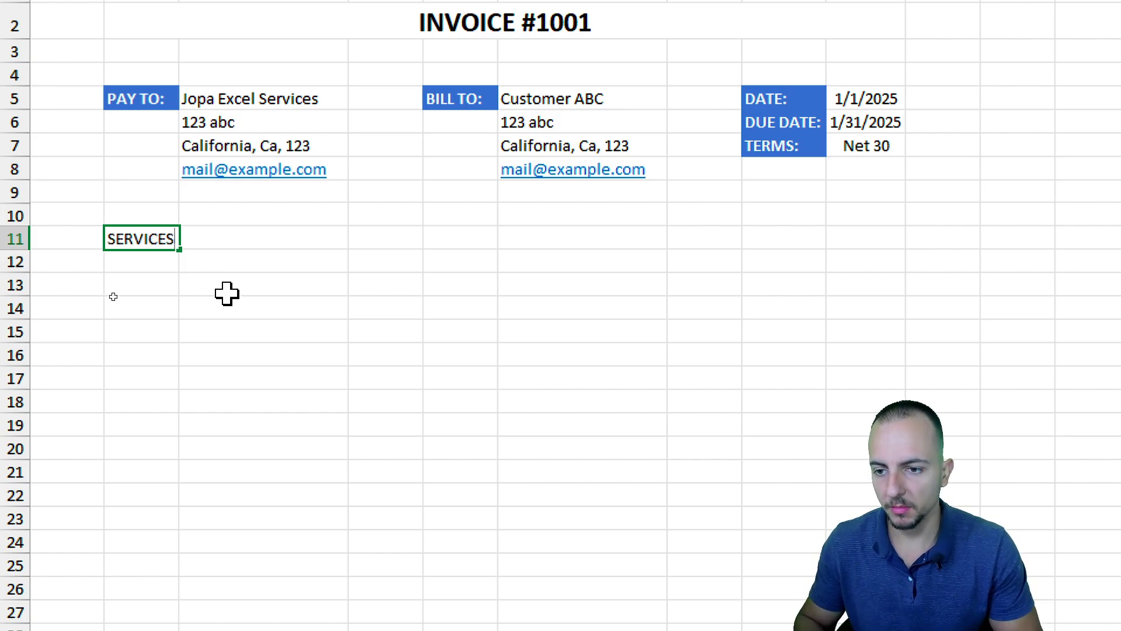
key("Tab")
key("Tab")
type("ACTIVITY")
key("Tab")
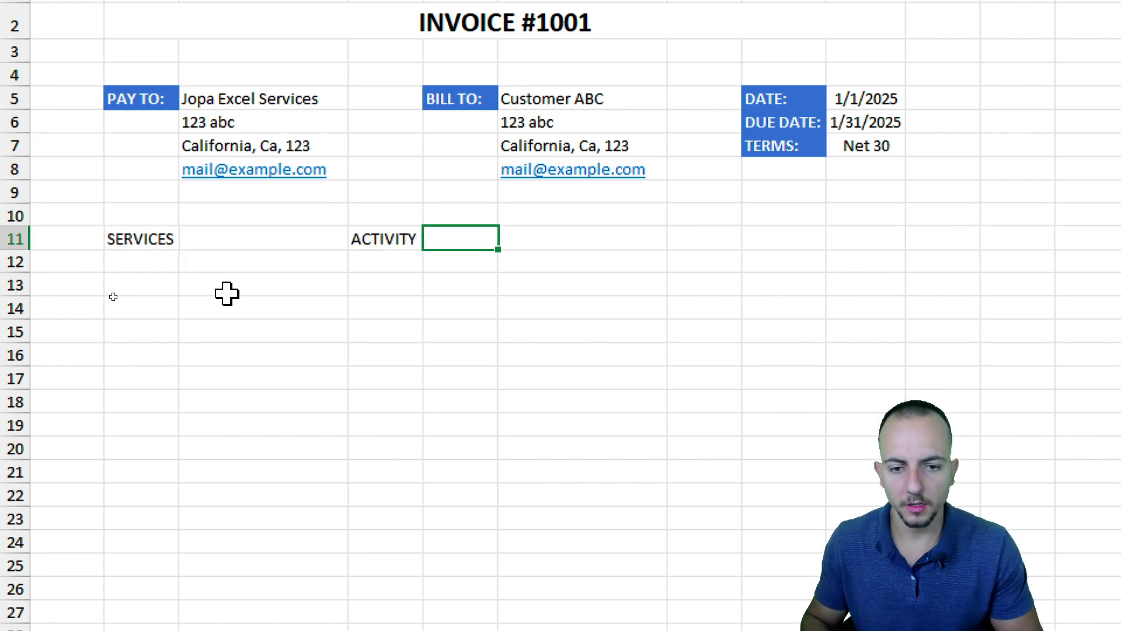
Complete the header row with QTY in G11, RATE in H11 and AMOUNT in I11
key("Tab")
left_click(450, 233)
left_click(541, 232)
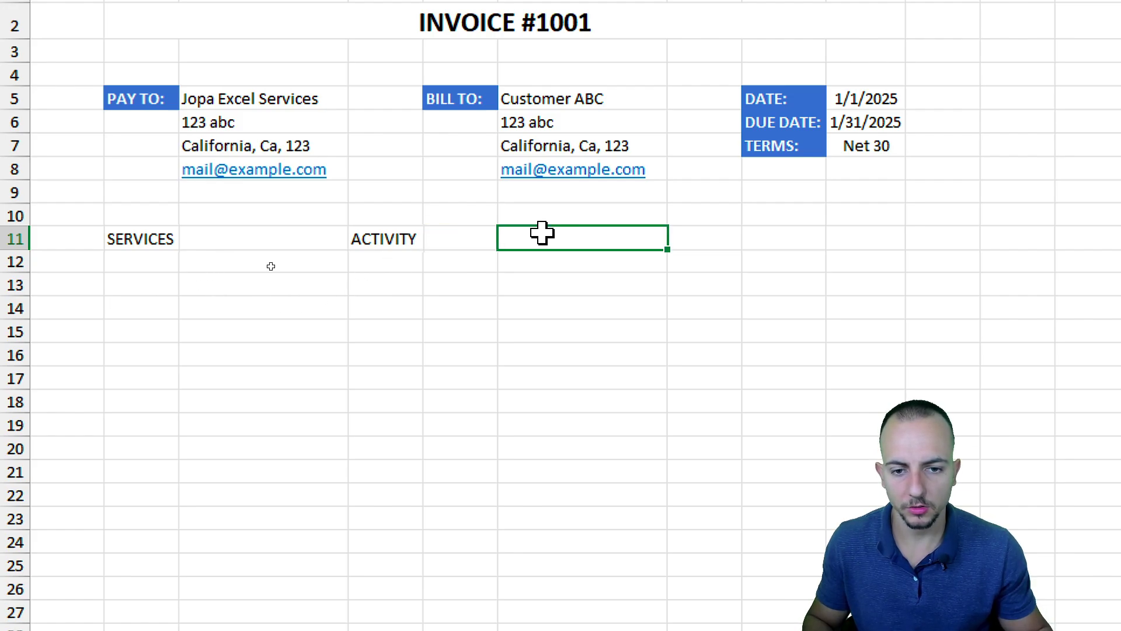
left_click(714, 244)
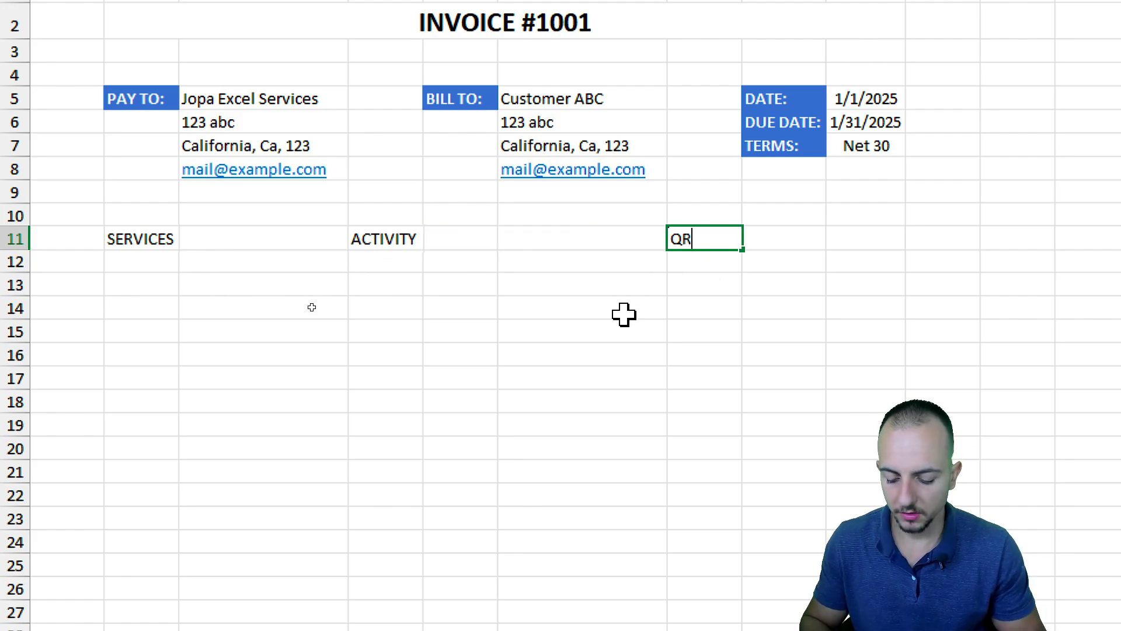
type("QTY")
key("Tab")
type("RATE")
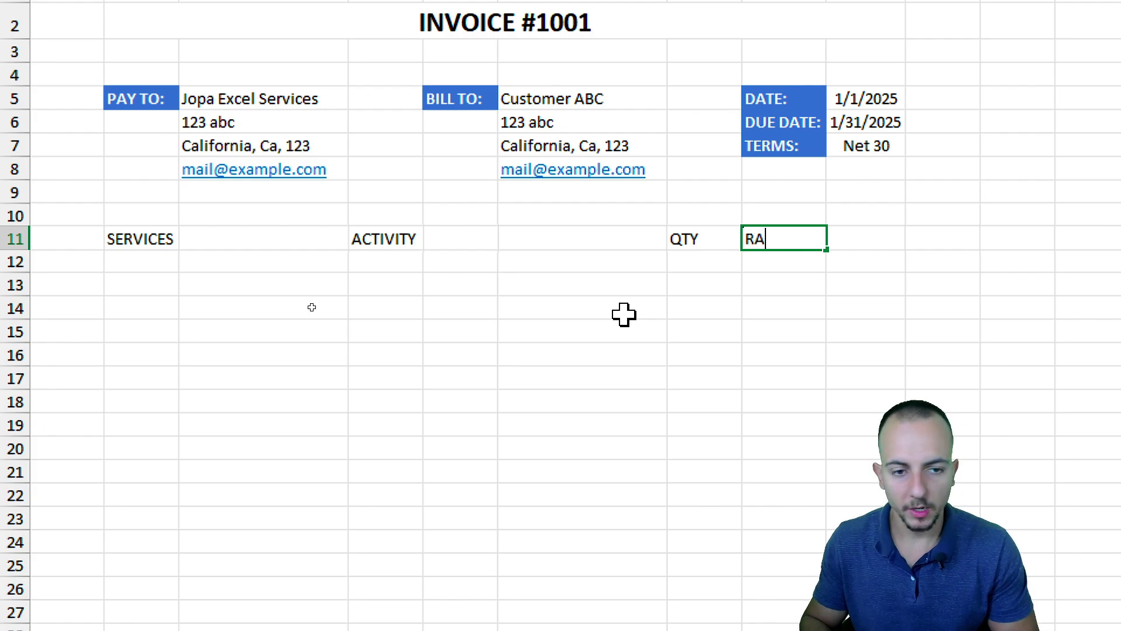
key("Tab")
type("AMO")
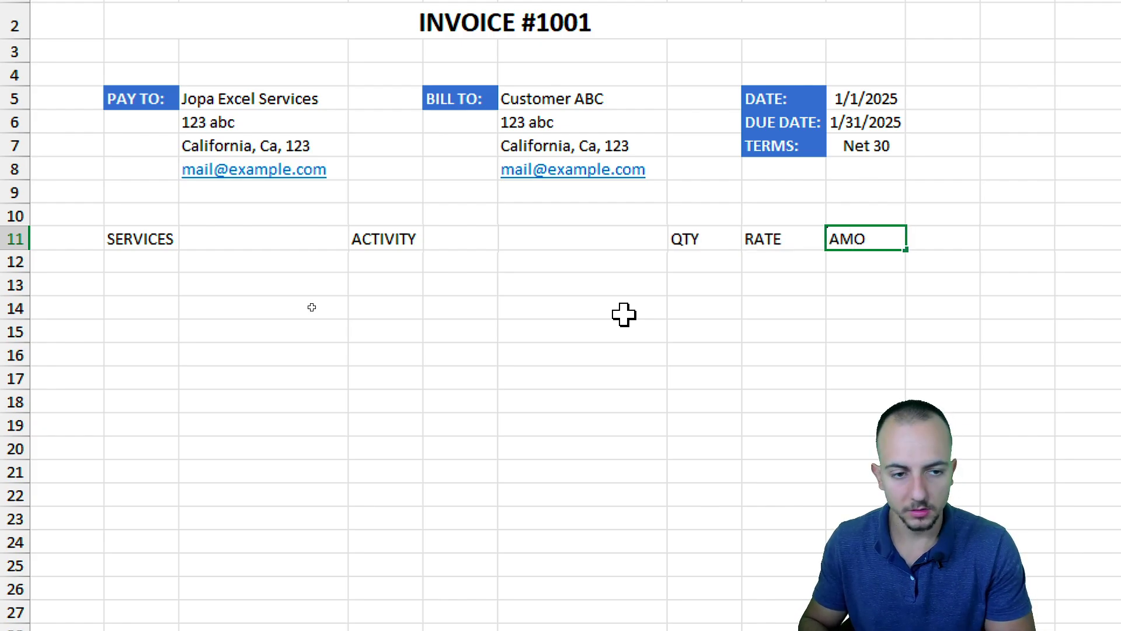
type("UNT")
key("Return")
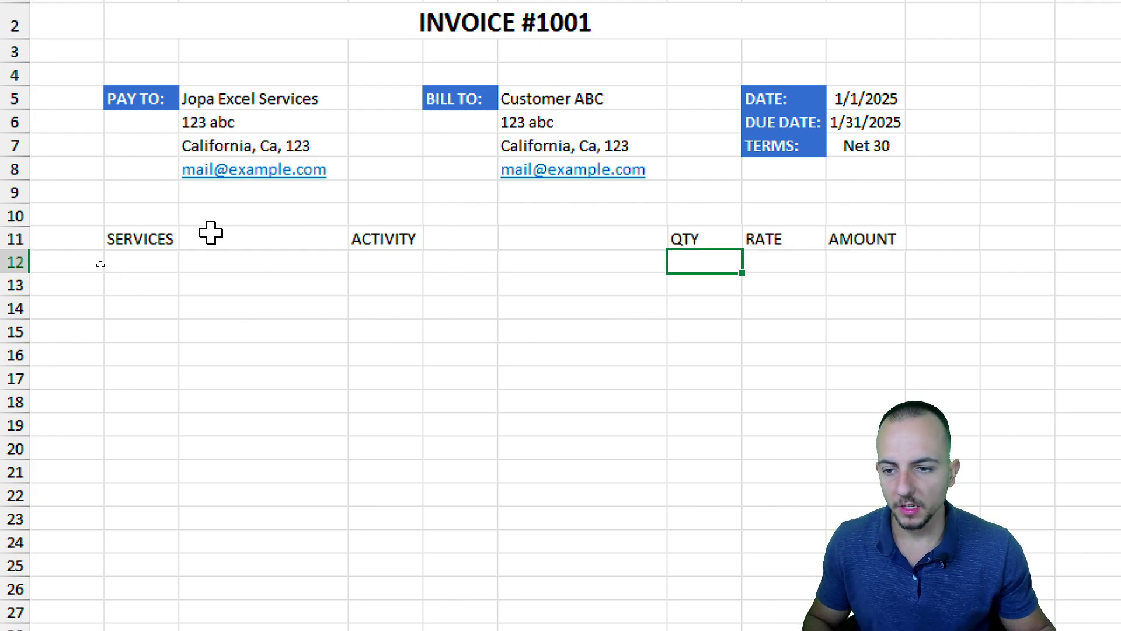
Center the table headers in B11:I11 both vertically and horizontally
left_click_drag(146, 238, 883, 238)
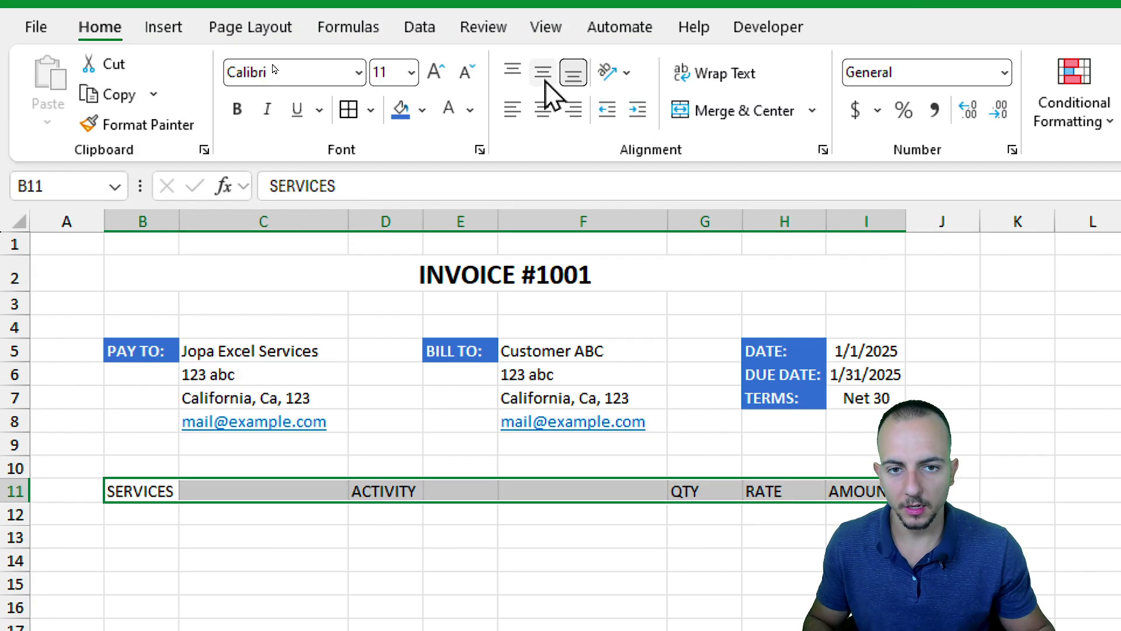
left_click(543, 75)
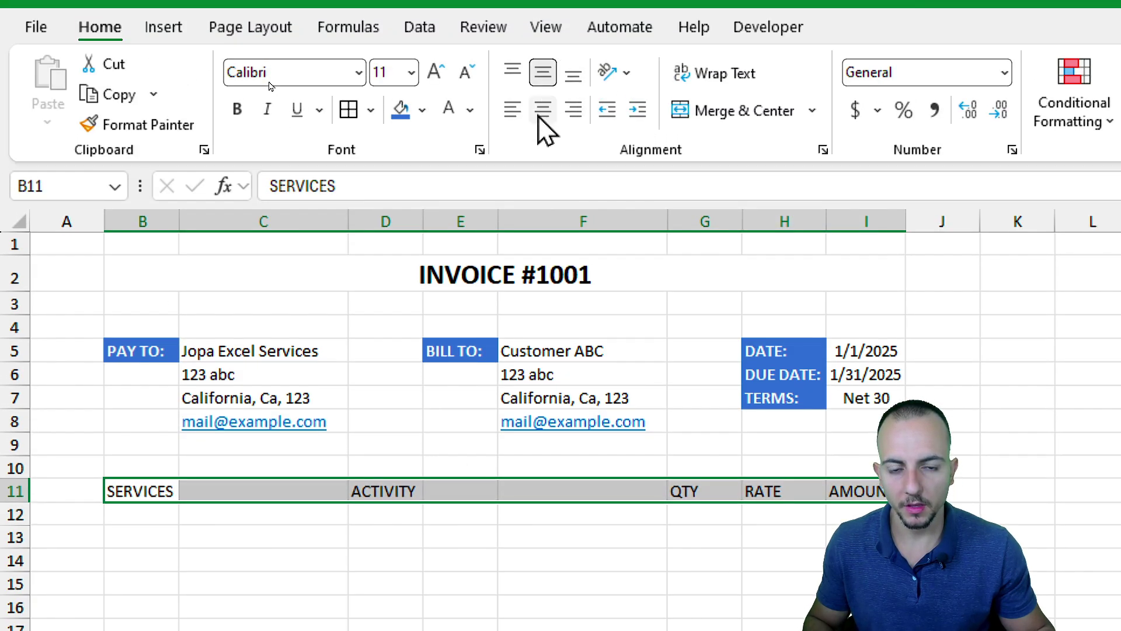
left_click(540, 111)
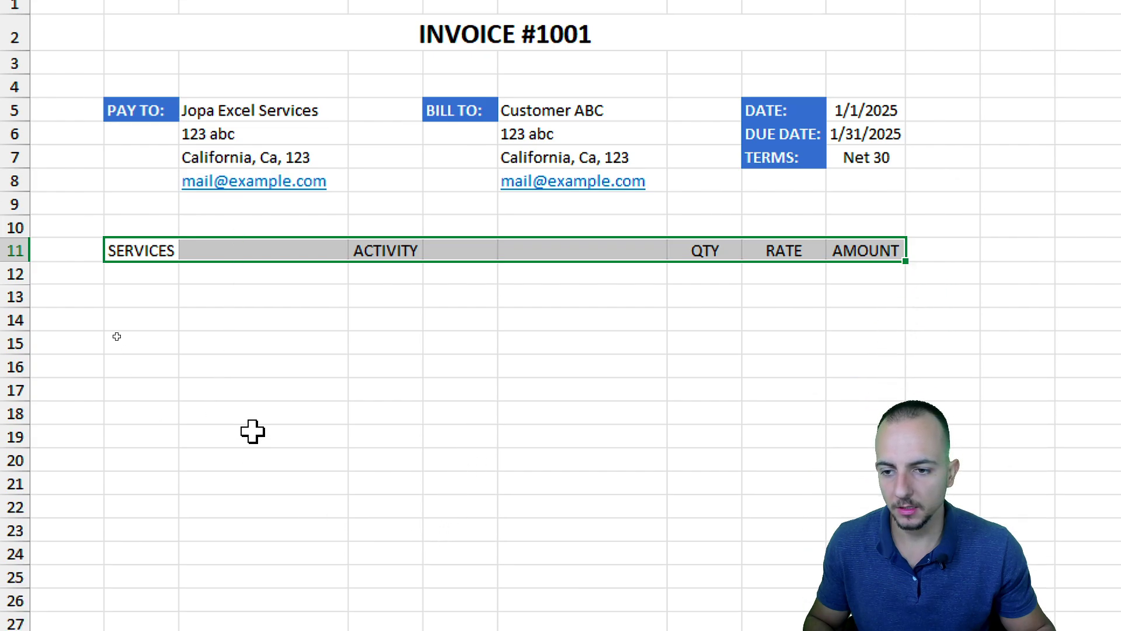
Merge and center the SERVICES header across B11:C11 and the ACTIVITY header across D11:F11
left_click_drag(146, 388, 218, 389)
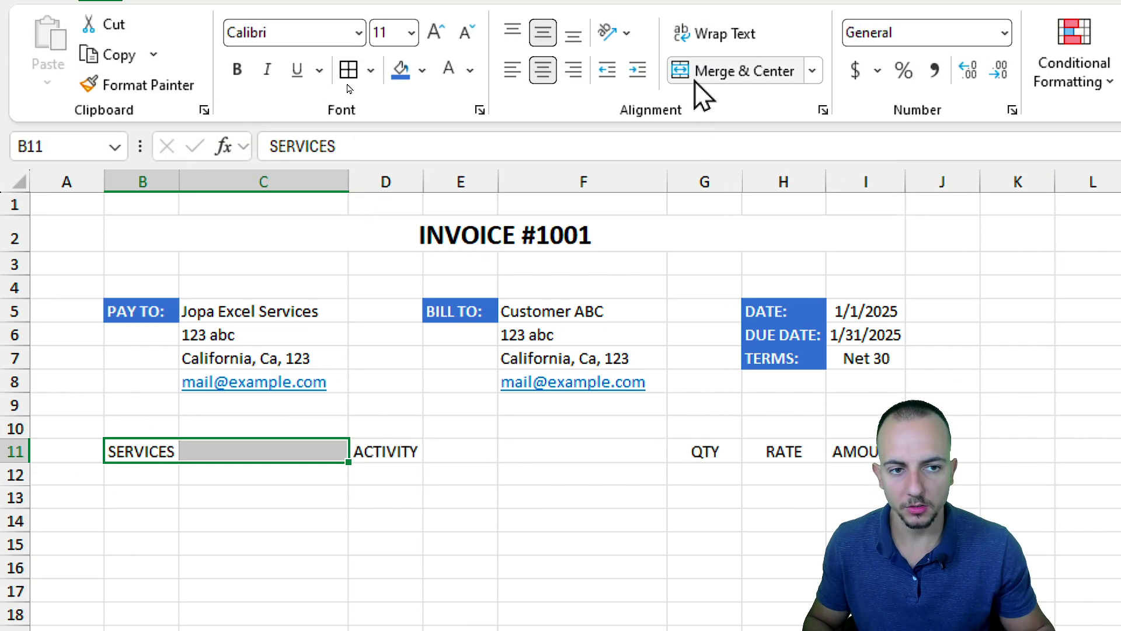
left_click(696, 83)
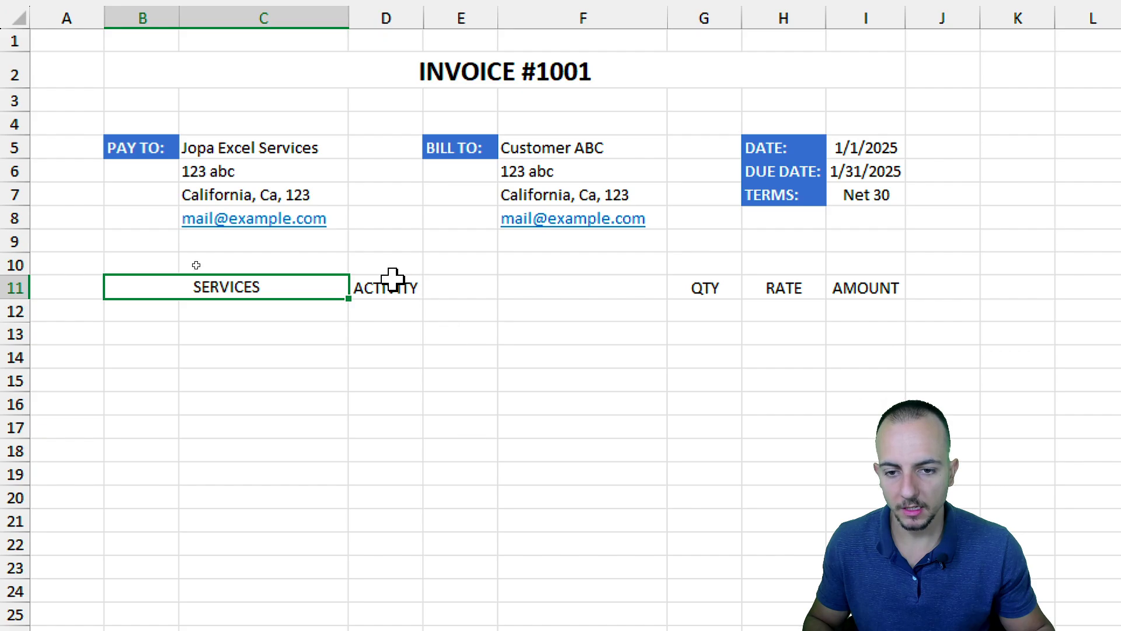
left_click_drag(393, 279, 520, 275)
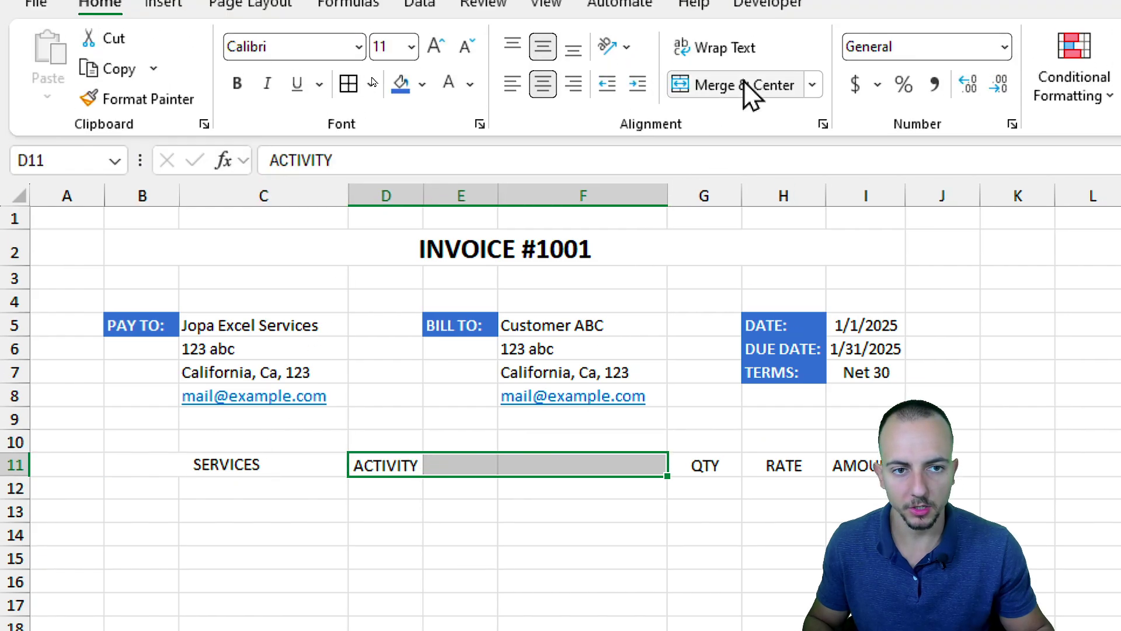
left_click(744, 85)
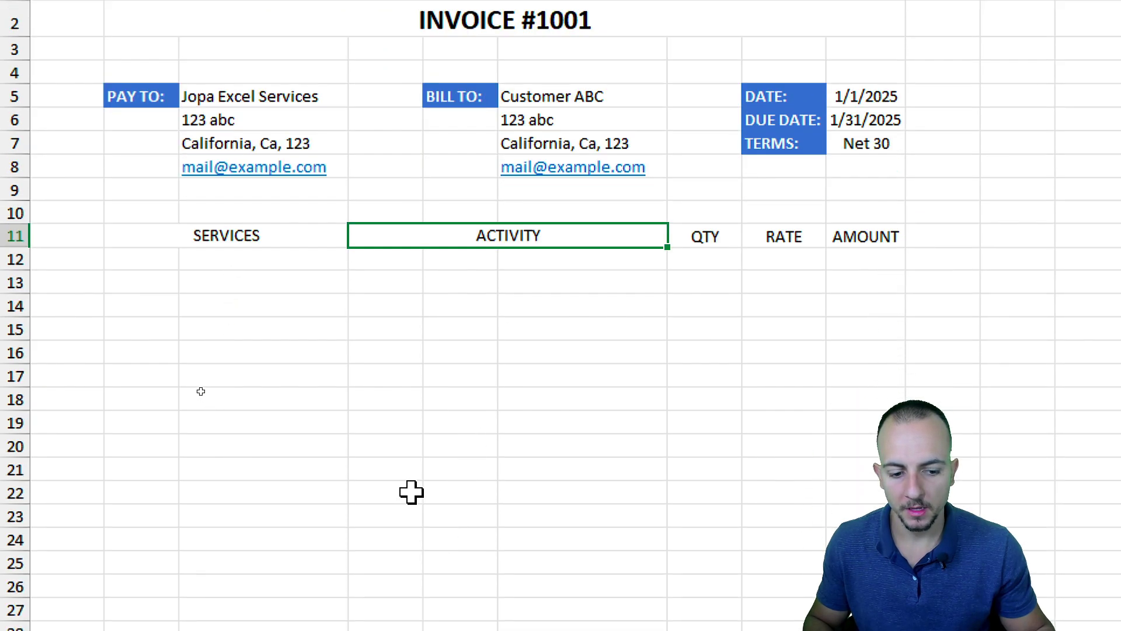
Apply All Borders to the table header row B11:I11 and make its text bold
mouse_move(199, 229)
left_mouse_down()
mouse_move(856, 220)
mouse_move(865, 563)
left_mouse_up()
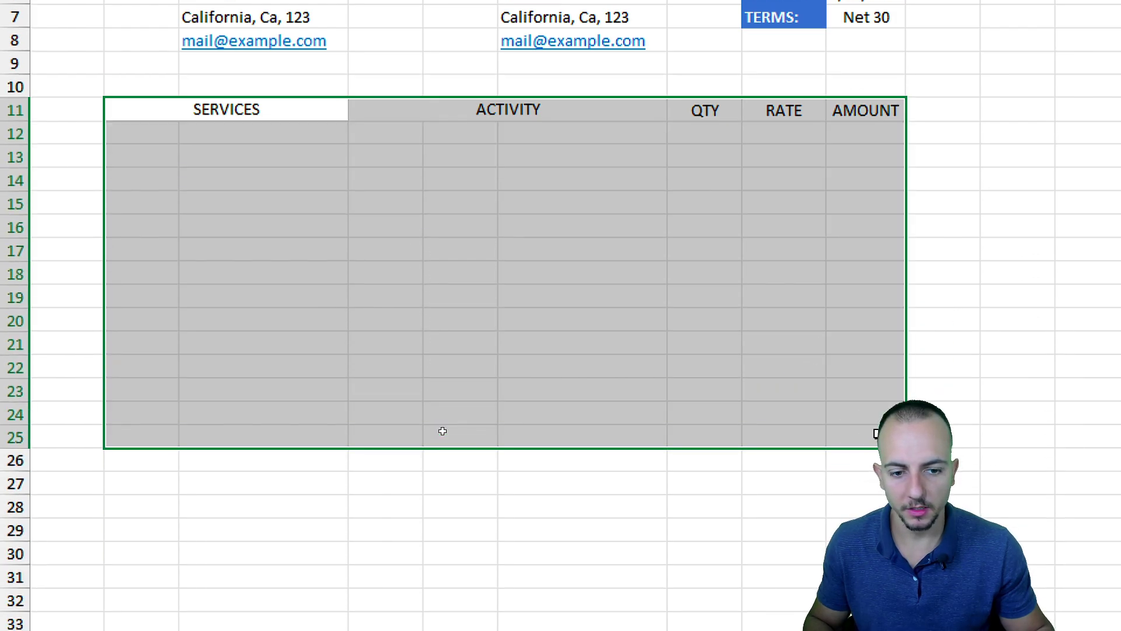
mouse_move(876, 433)
left_mouse_down()
mouse_move(876, 489)
mouse_move(875, 453)
left_mouse_up()
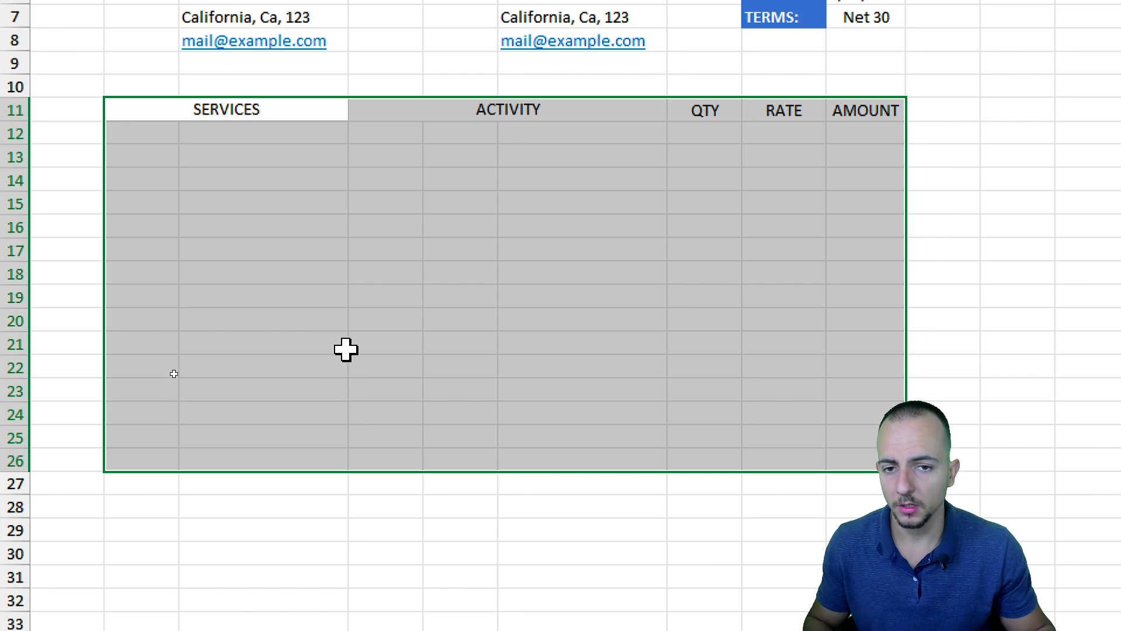
left_click(327, 111)
left_click_drag(357, 109, 870, 110)
scroll(367, 282, "up", 2)
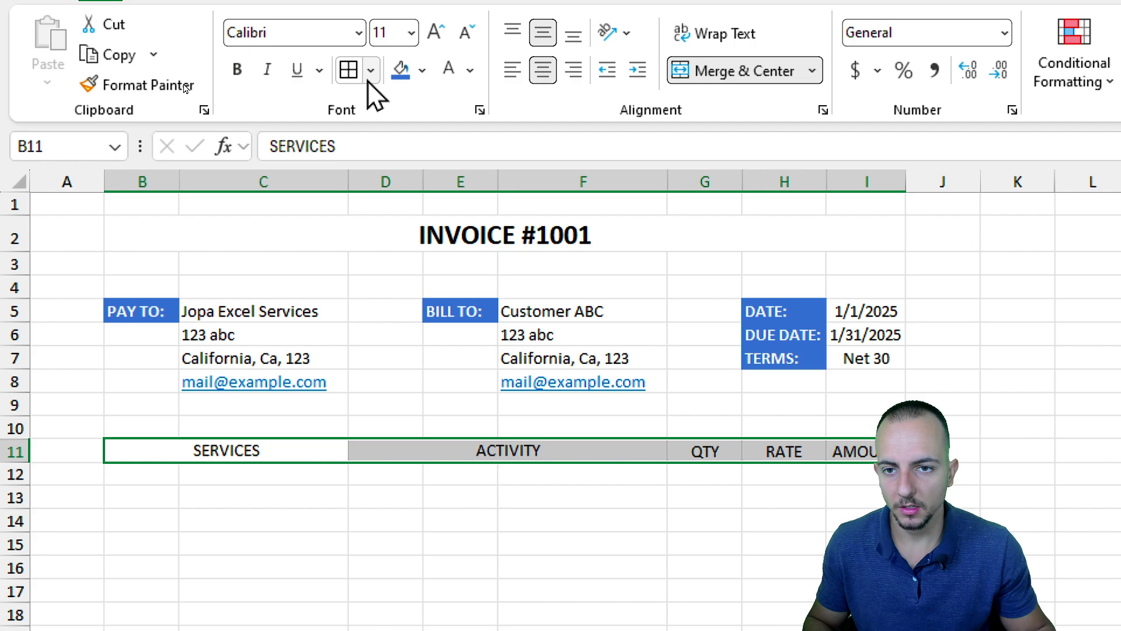
left_click(371, 70)
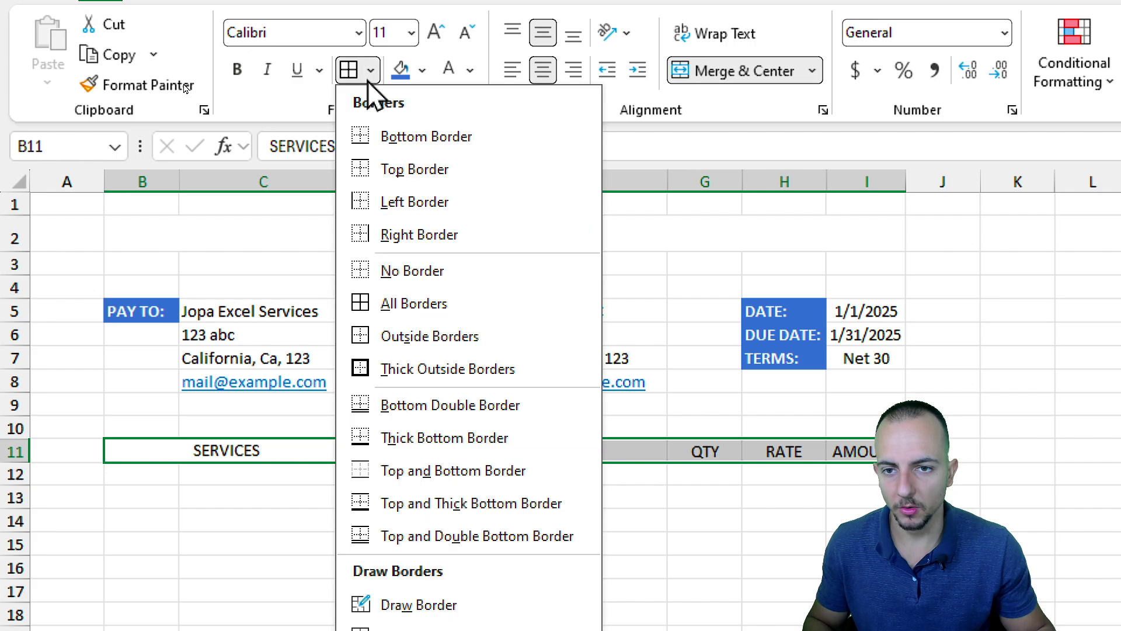
left_click(416, 303)
left_click(236, 75)
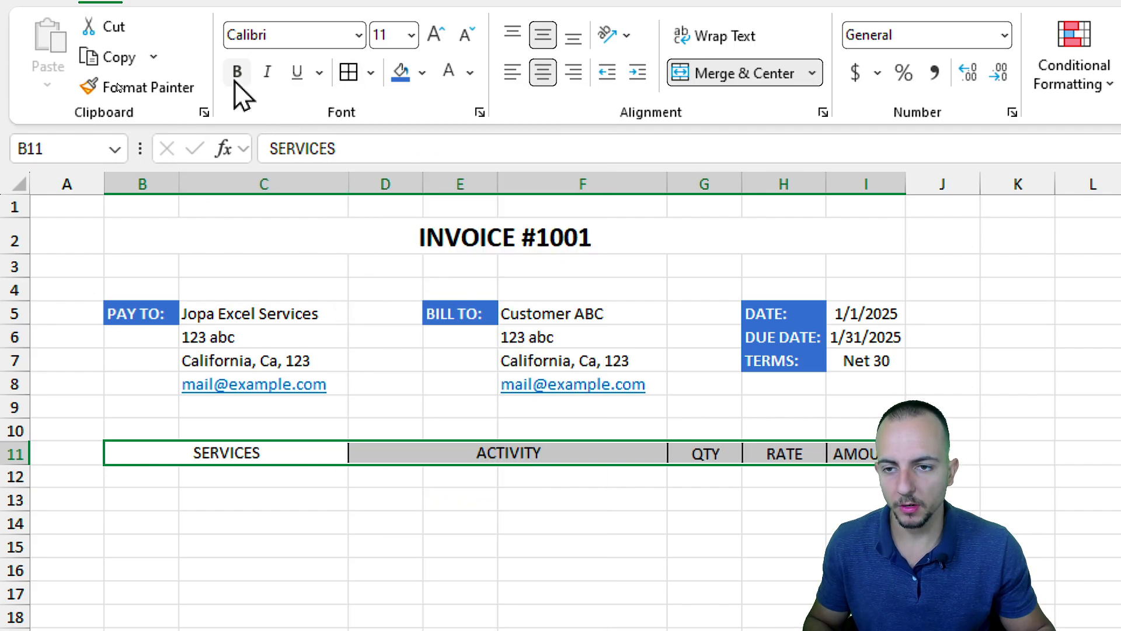
Fill the table header row B11:I11 with blue and set its text to white
left_click(401, 77)
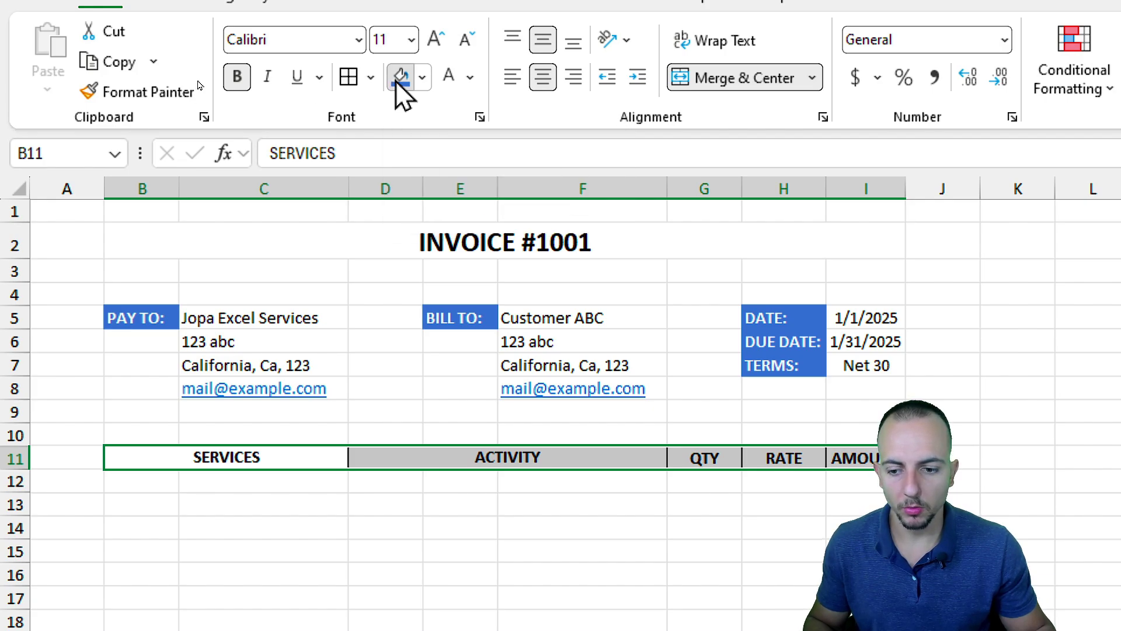
left_click(449, 77)
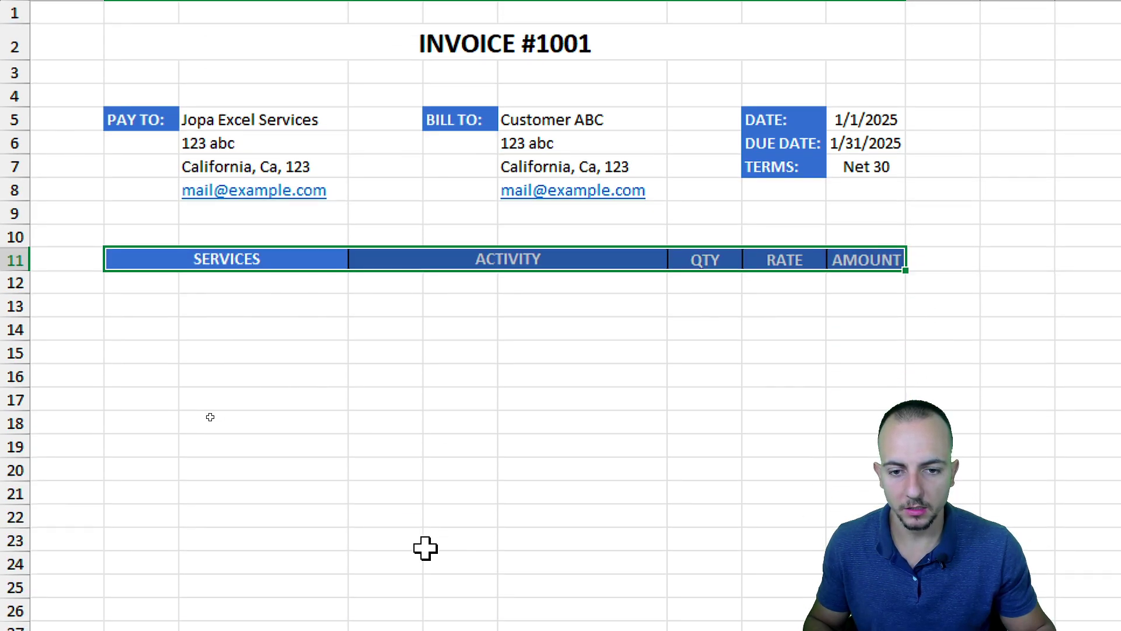
Merge and center B12:C12 under SERVICES and fill the merged cell down through row 25
left_click(173, 213)
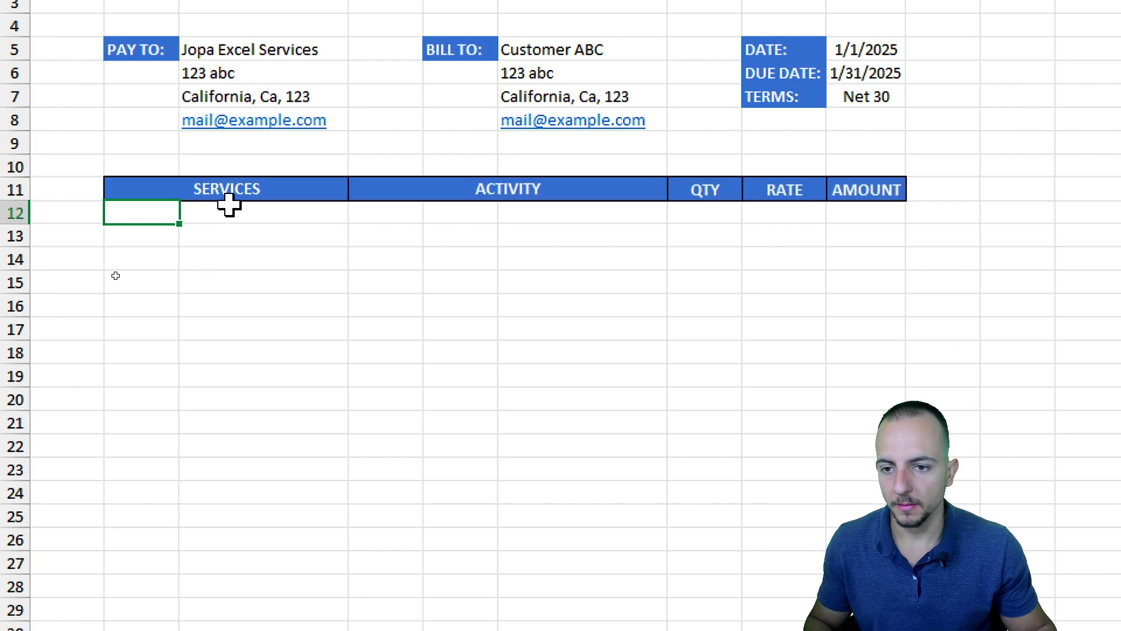
left_click_drag(156, 210, 183, 211)
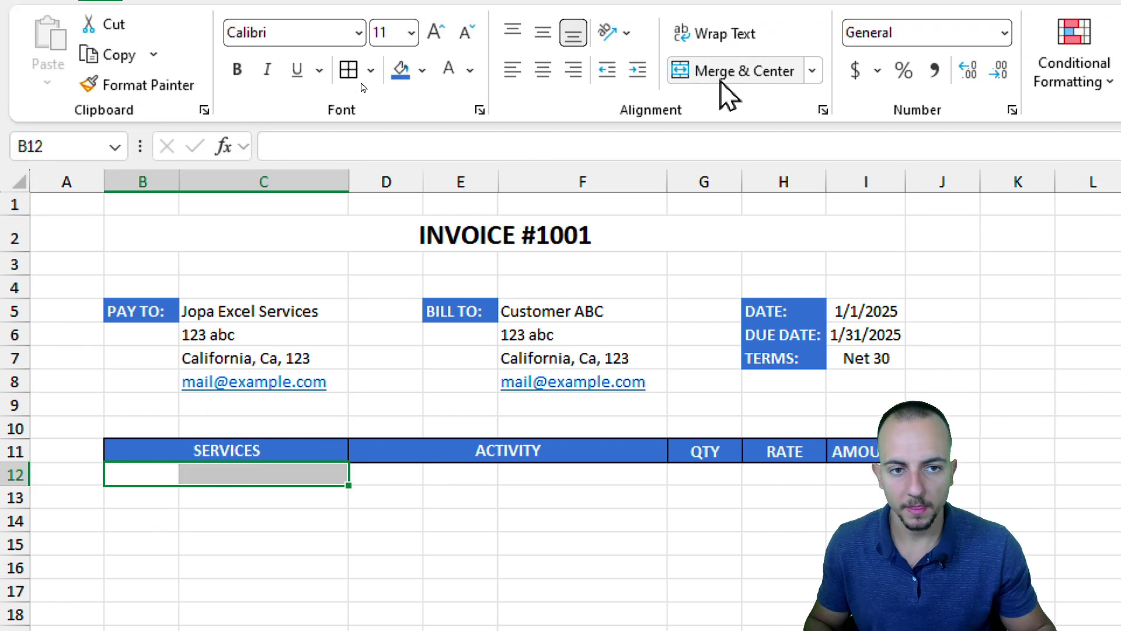
left_click(721, 82)
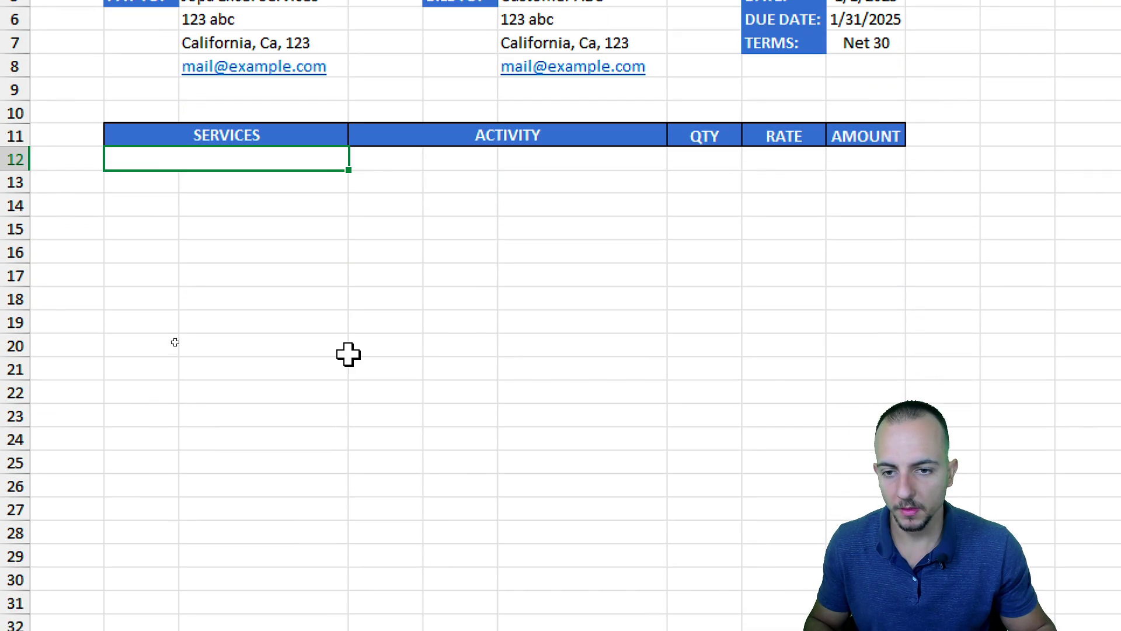
left_click_drag(348, 169, 333, 458)
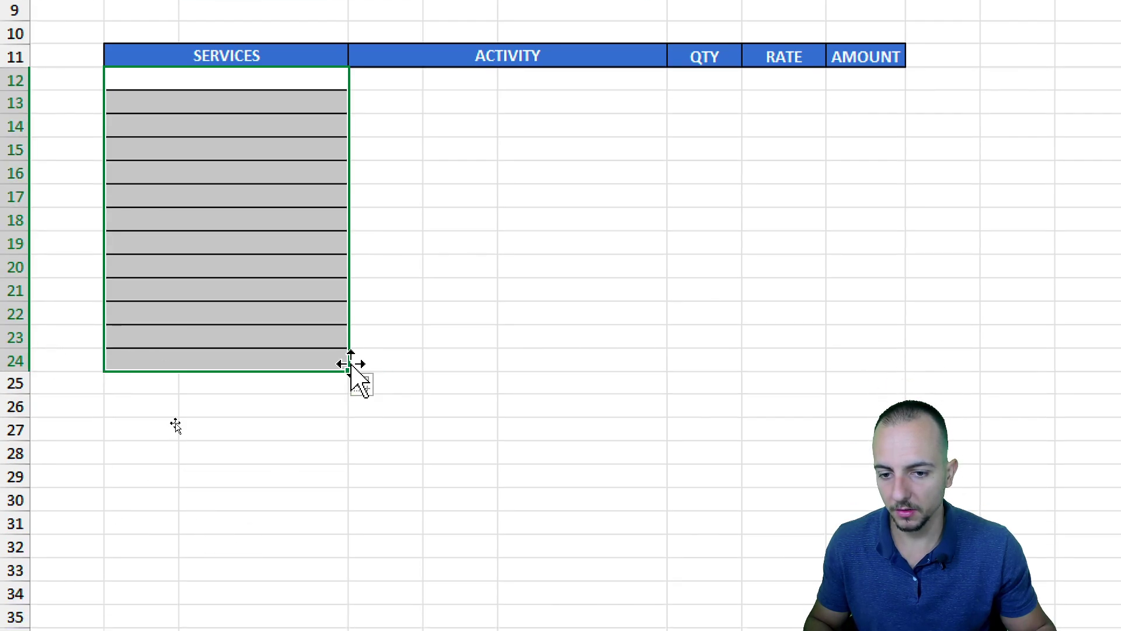
left_click_drag(349, 368, 336, 397)
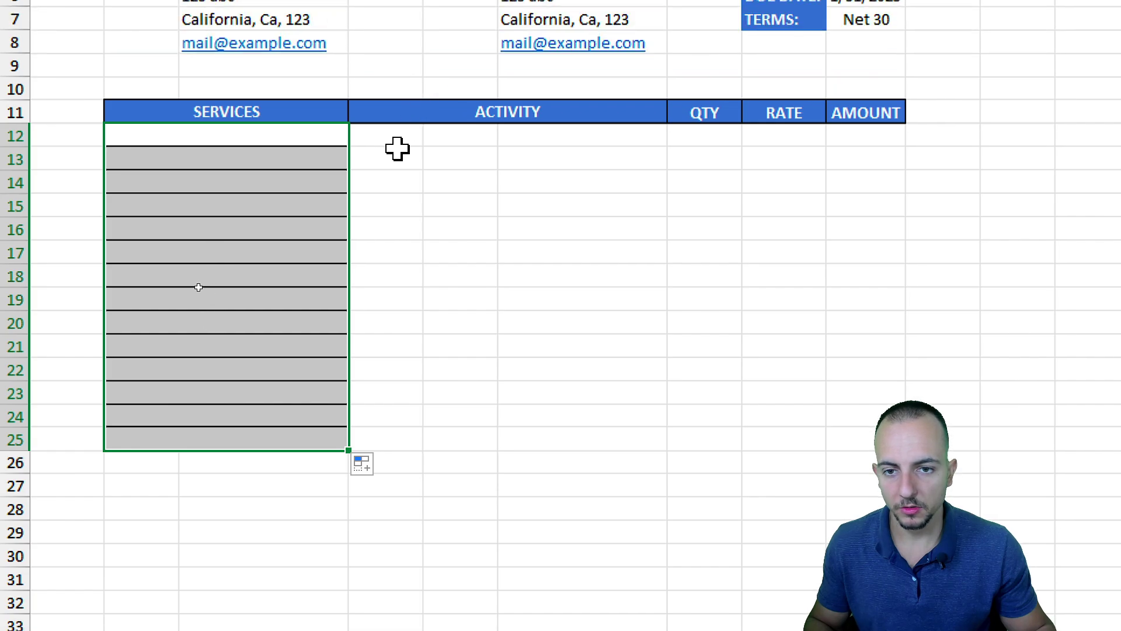
Merge and center D12:F12 under ACTIVITY and fill the merged cell down through row 24
left_click_drag(397, 149, 624, 140)
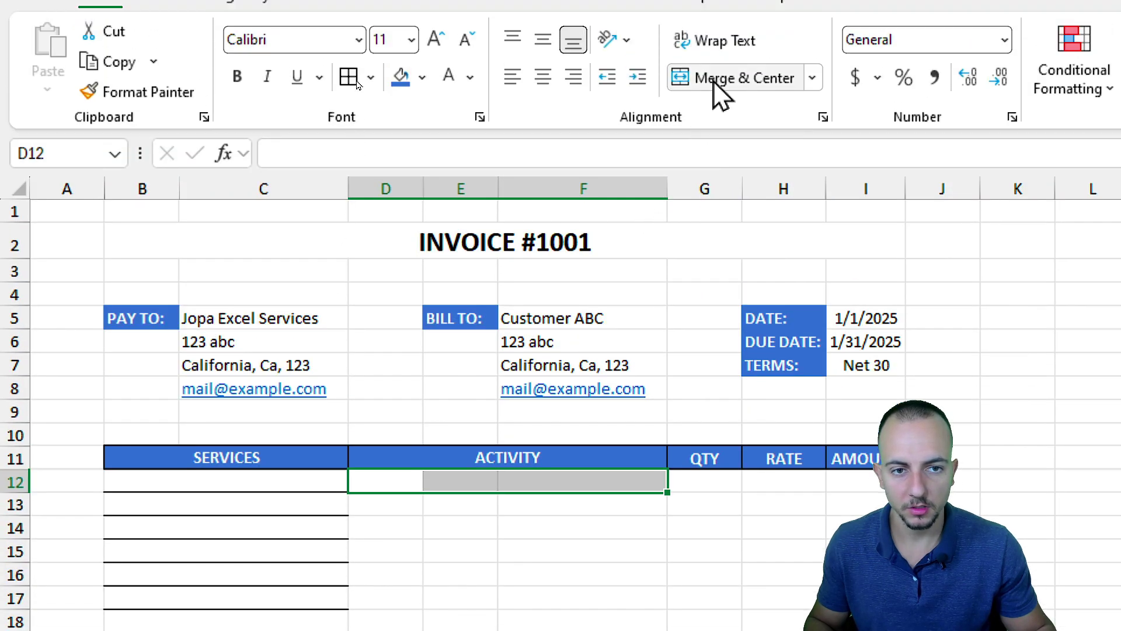
left_click(715, 79)
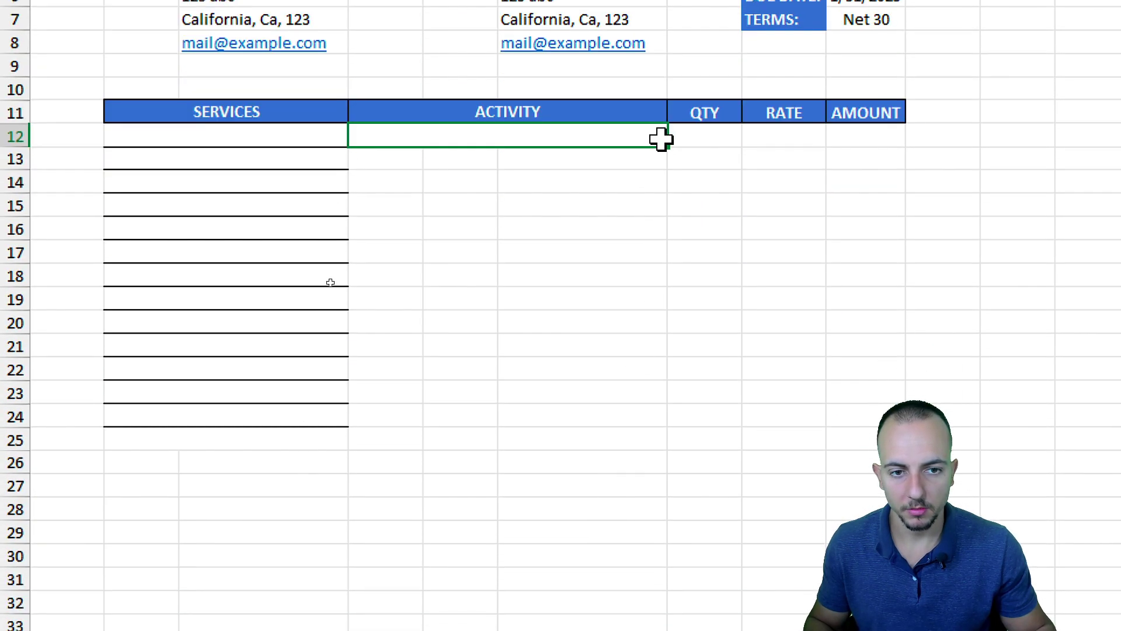
left_click_drag(668, 148, 652, 419)
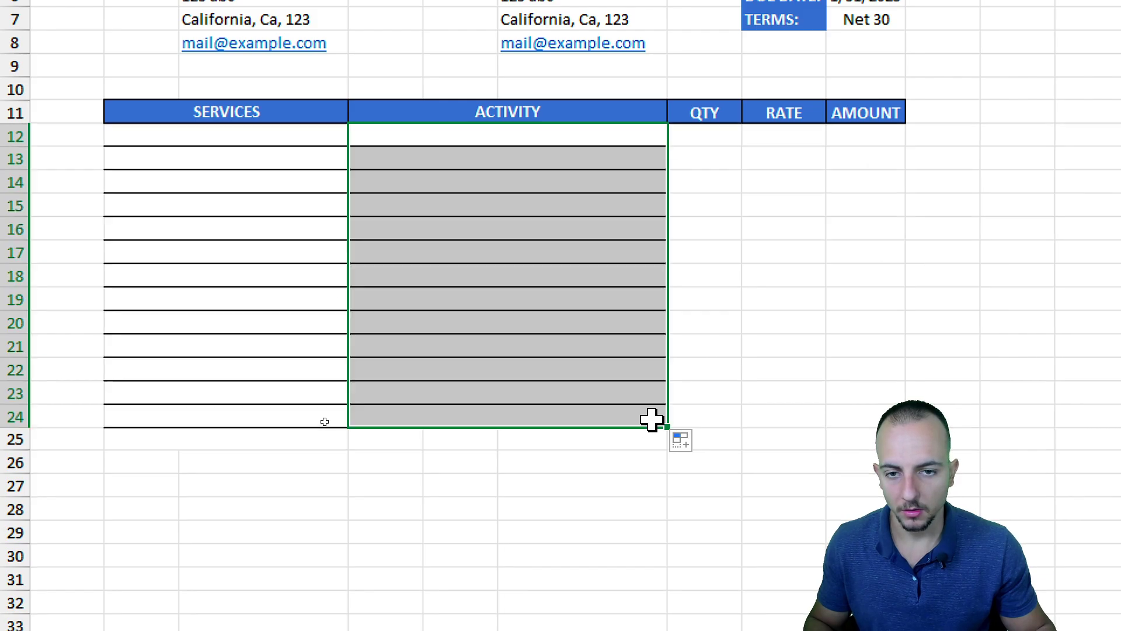
Apply All Borders to the whole services table, B11:I24
left_click_drag(261, 108, 858, 379)
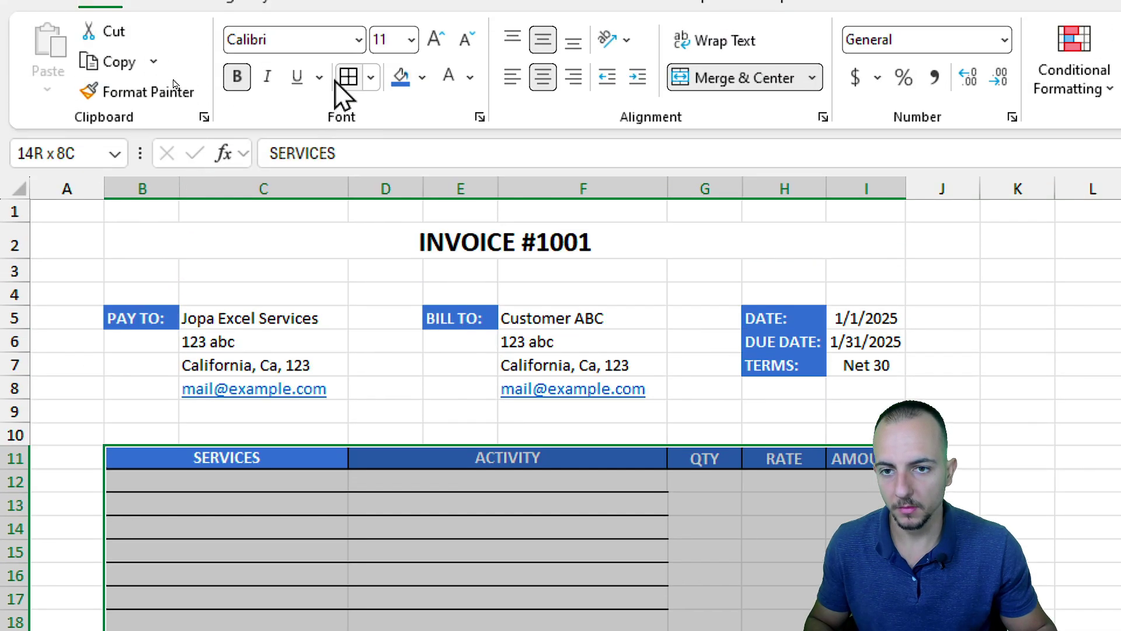
left_click(348, 79)
left_click(488, 287)
left_click(461, 359)
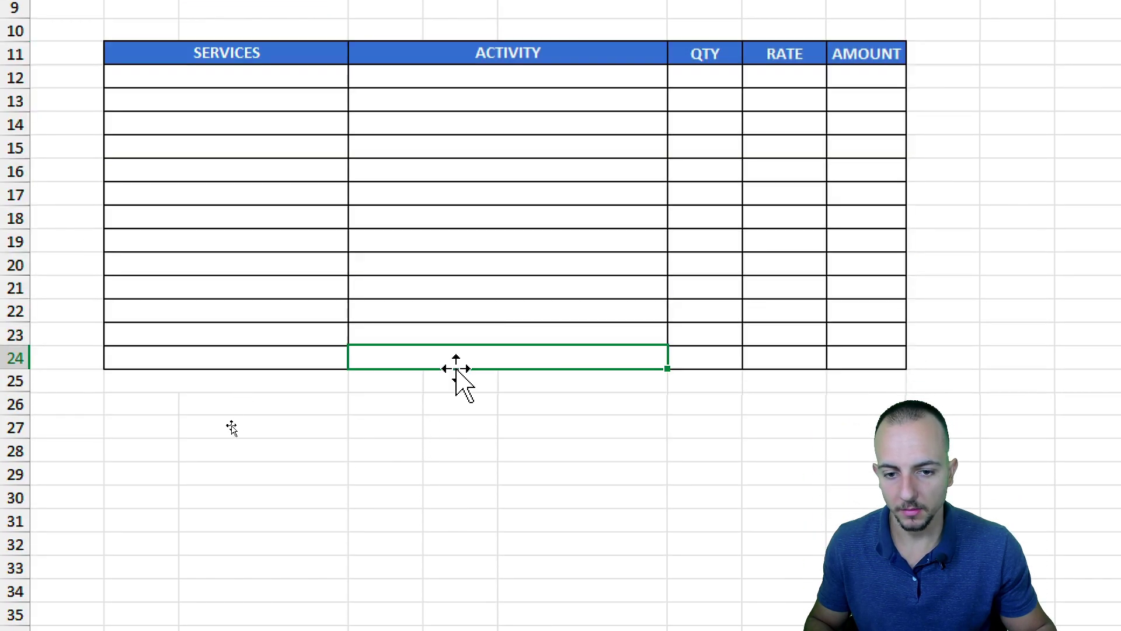
left_click(587, 288)
left_click(786, 241)
left_click(788, 285)
left_click(786, 124)
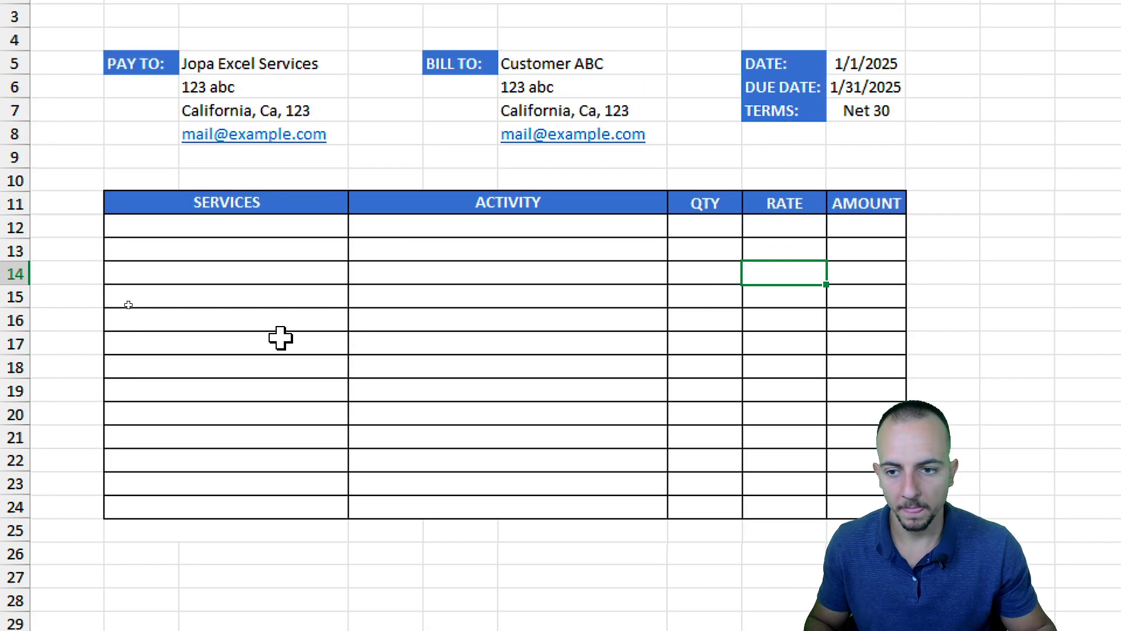
Enter Maintenance as the service in the table's first row, B12
left_click(230, 78)
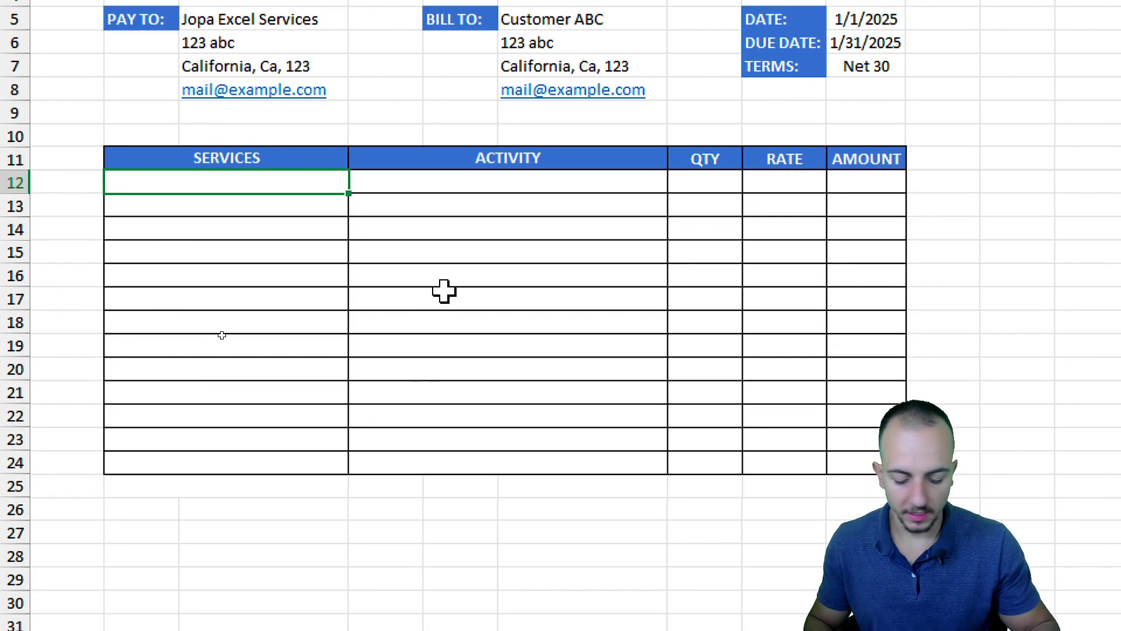
type("Ma")
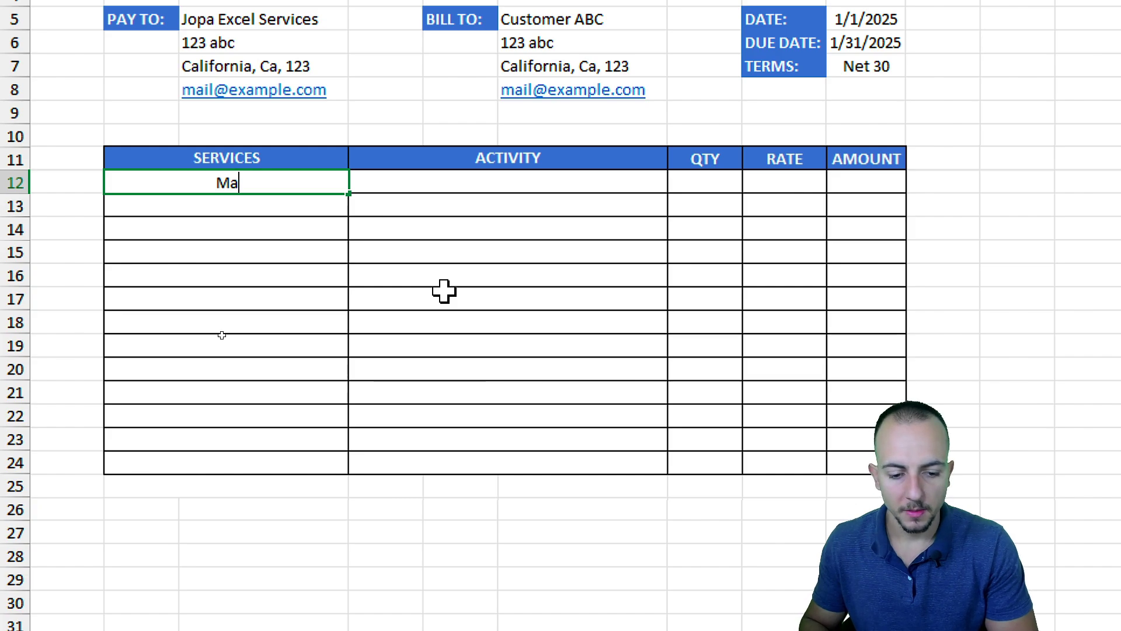
type("intenance")
key("Tab")
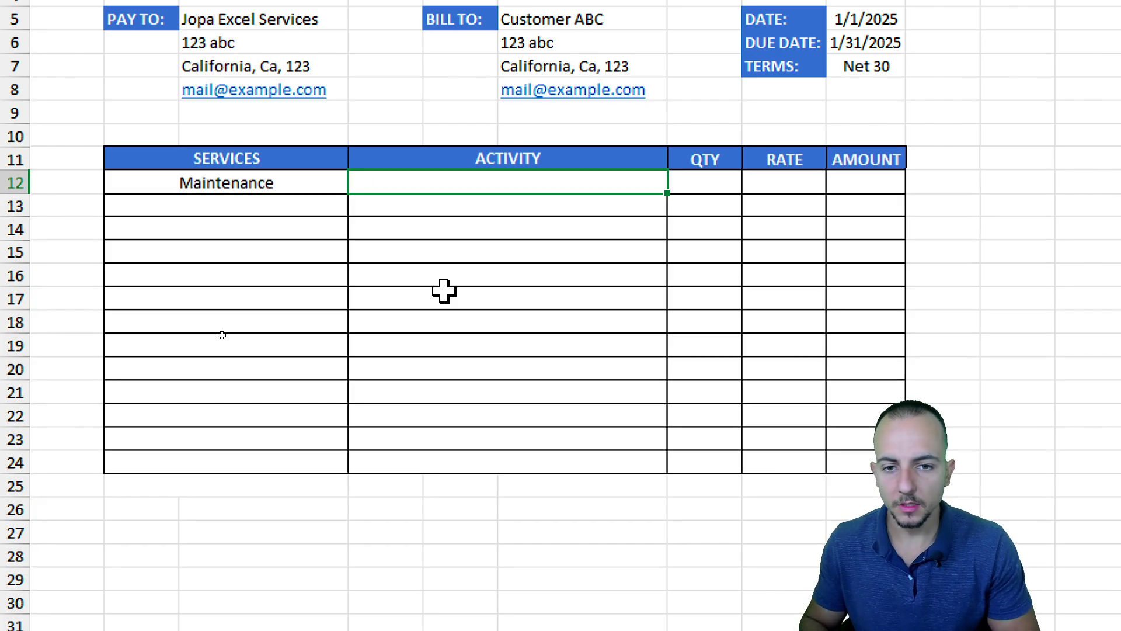
Left-align the SERVICES cells B12:C24 and the ACTIVITY cells D12:F24
left_click_drag(298, 183, 283, 464)
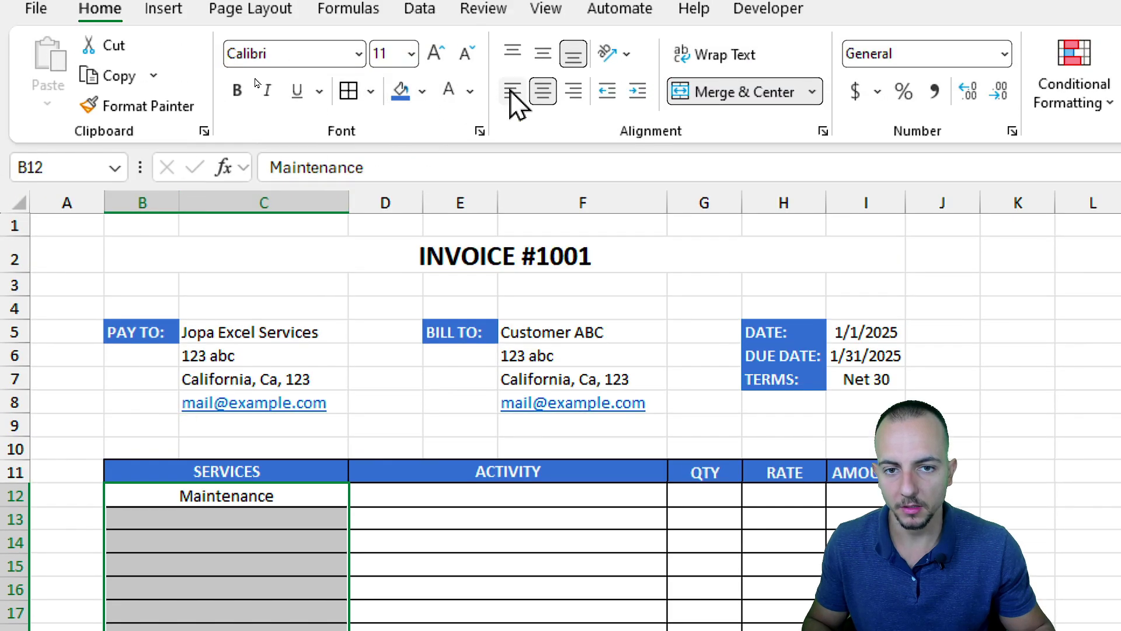
left_click(512, 92)
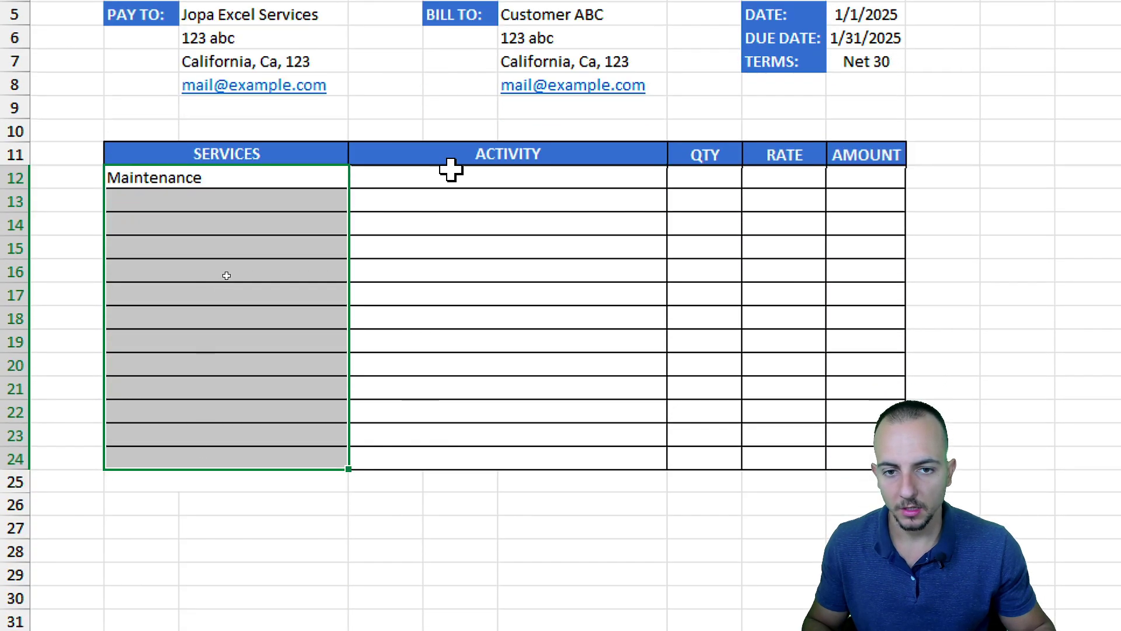
left_click_drag(450, 488, 454, 577)
left_click_drag(454, 258, 454, 481)
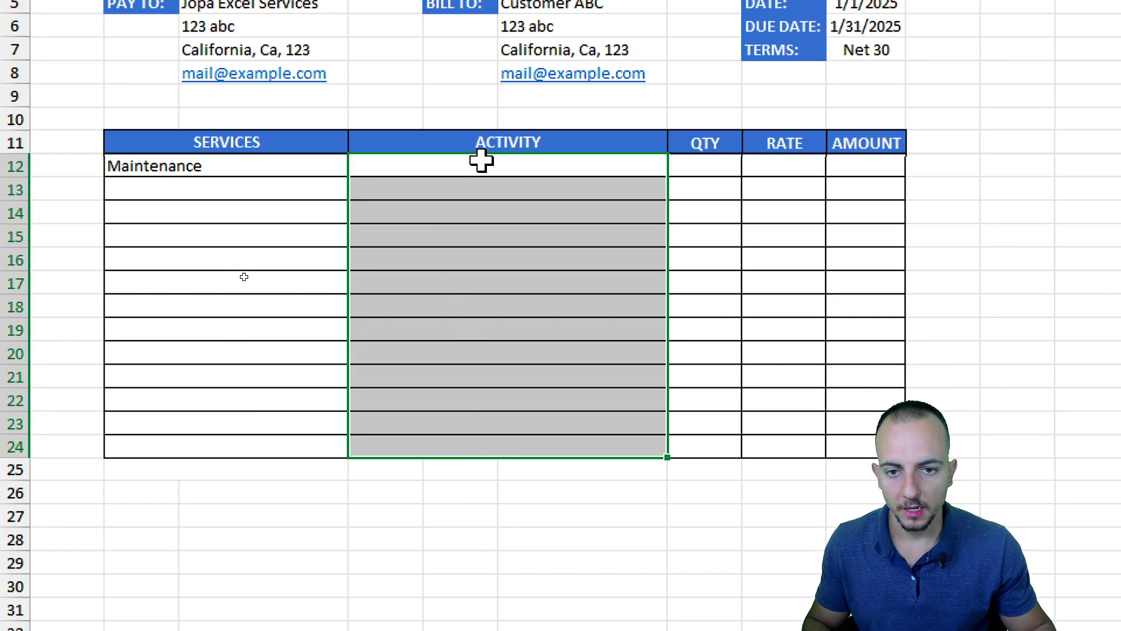
Complete row 12 with the activity Equipment maintenance, a quantity of 2 in G12 and a rate of 450 in H12
left_click(499, 479)
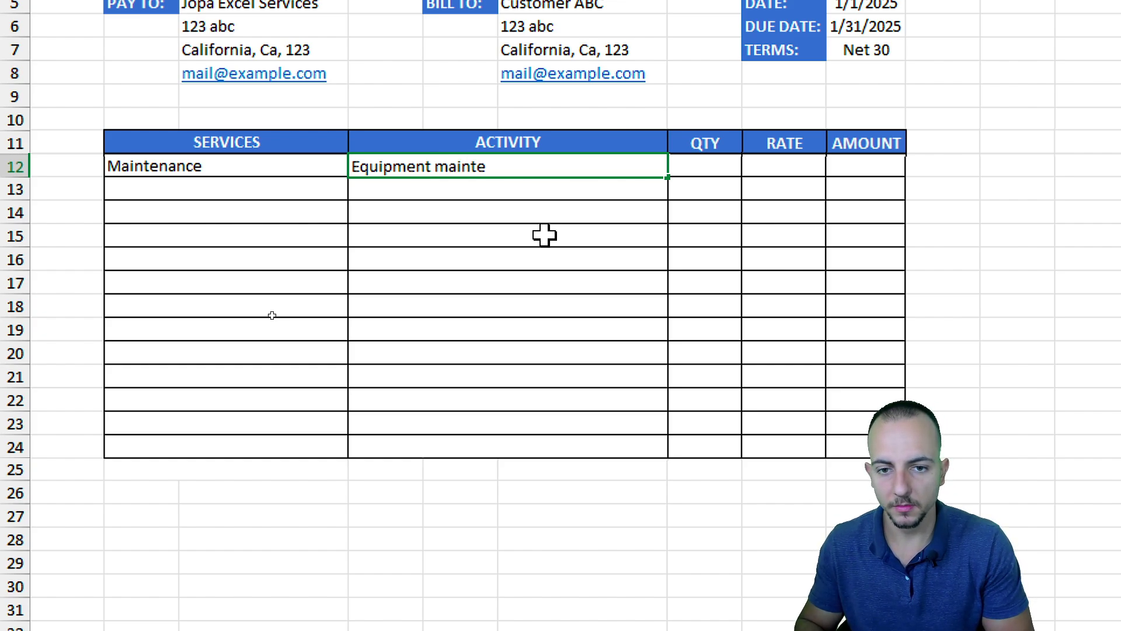
key("Tab")
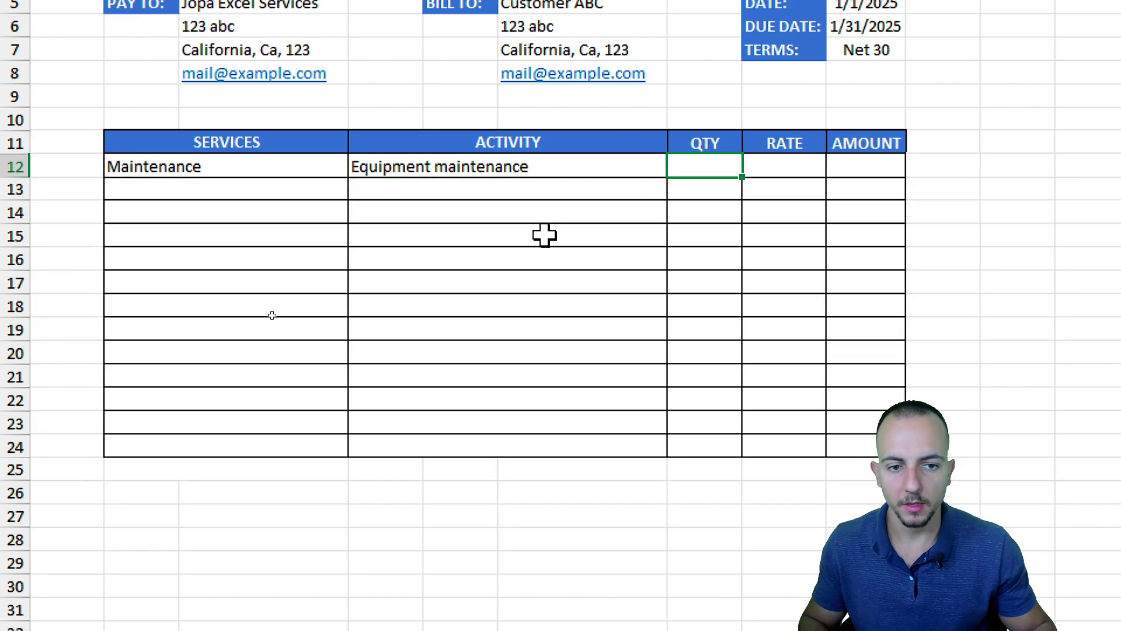
type("2")
key("Tab")
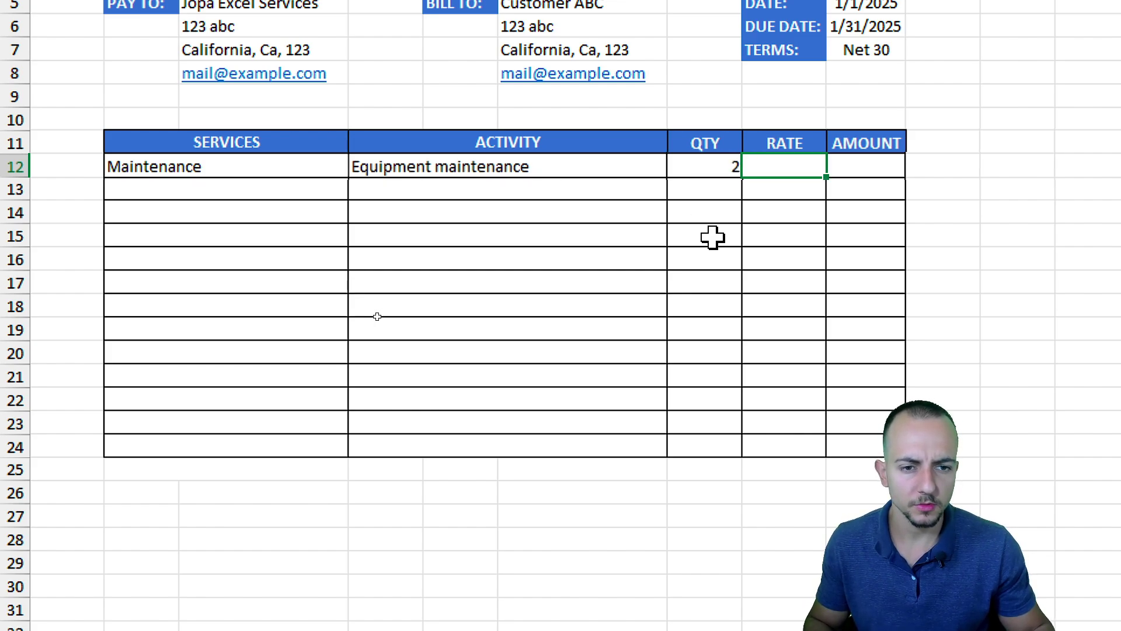
left_click(372, 160)
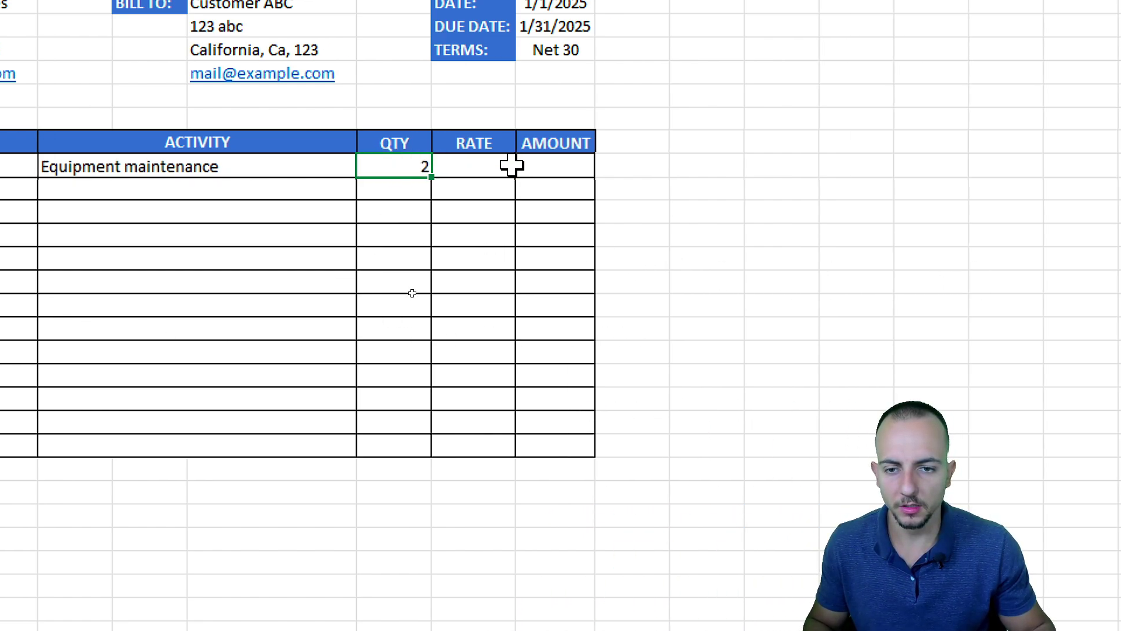
left_click(493, 167)
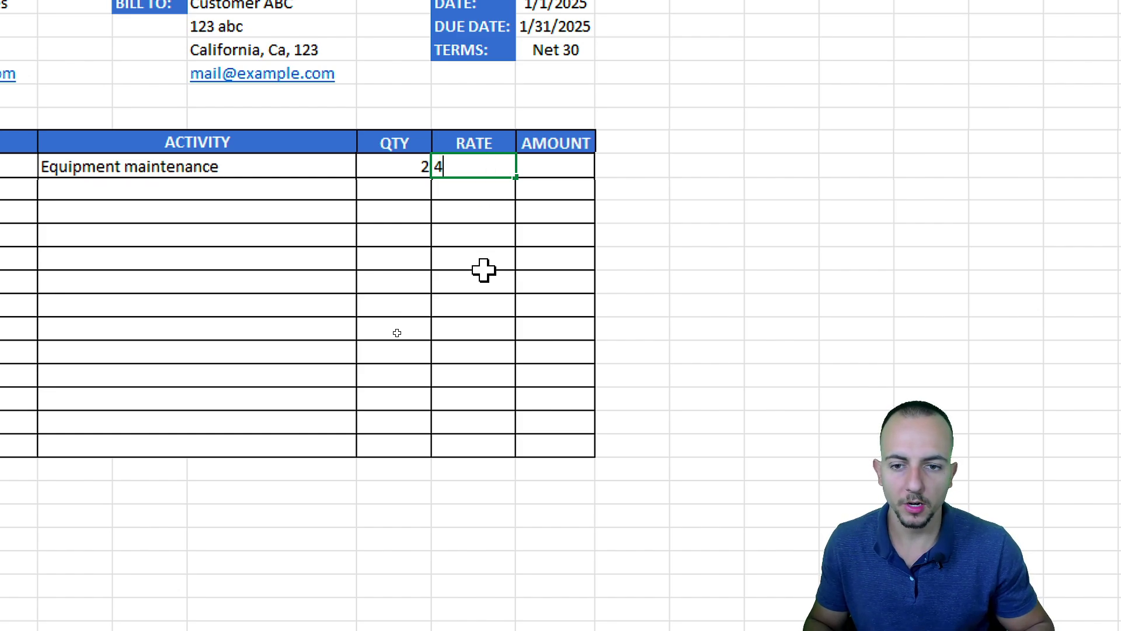
key("Return")
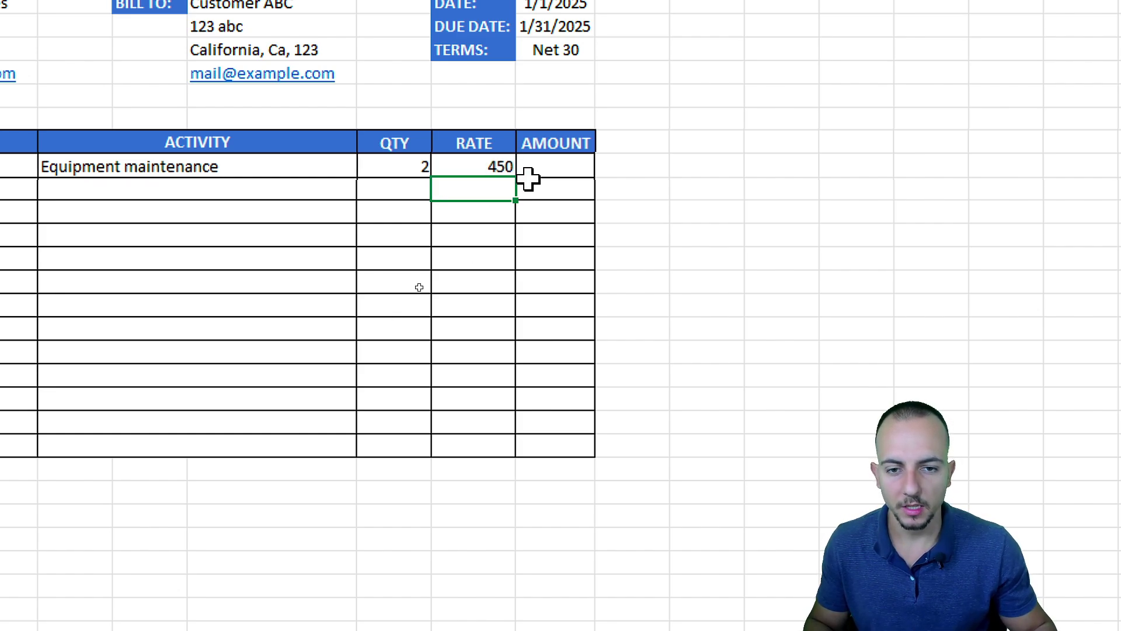
Calculate the first line's amount in I12 with the formula =H12*G12
left_click(554, 167)
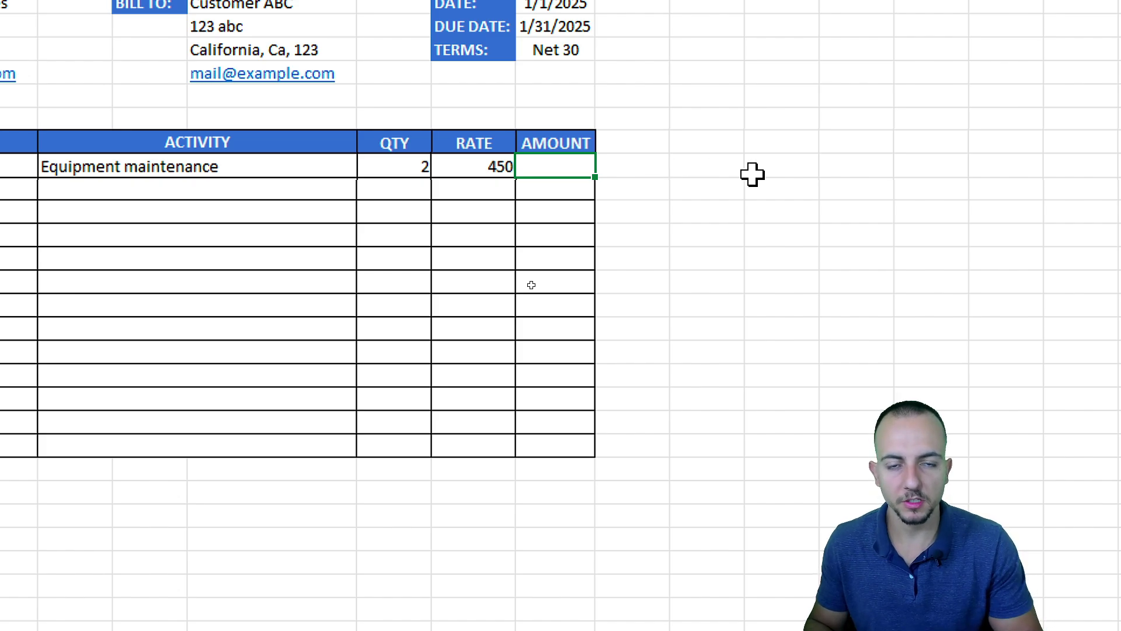
type("=")
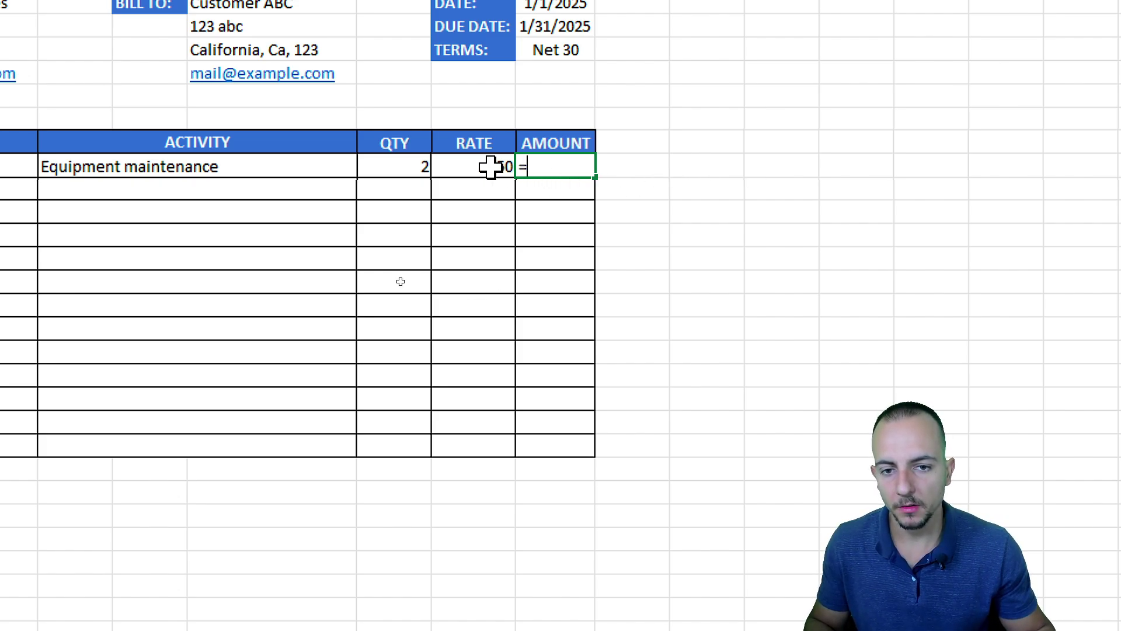
left_click(491, 166)
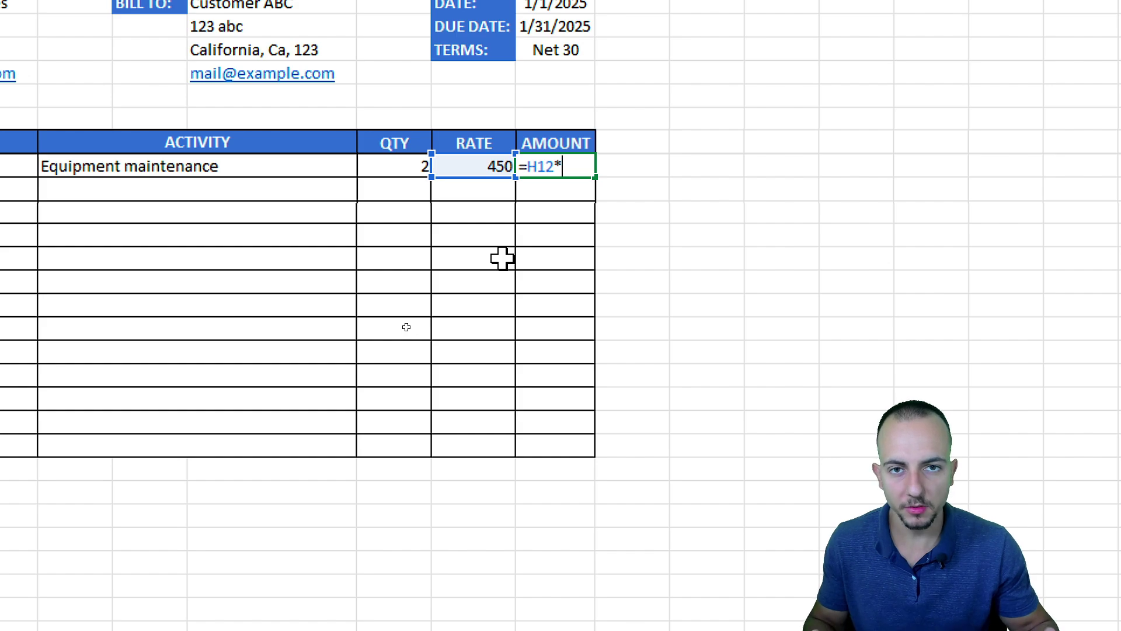
type("*")
left_click(424, 166)
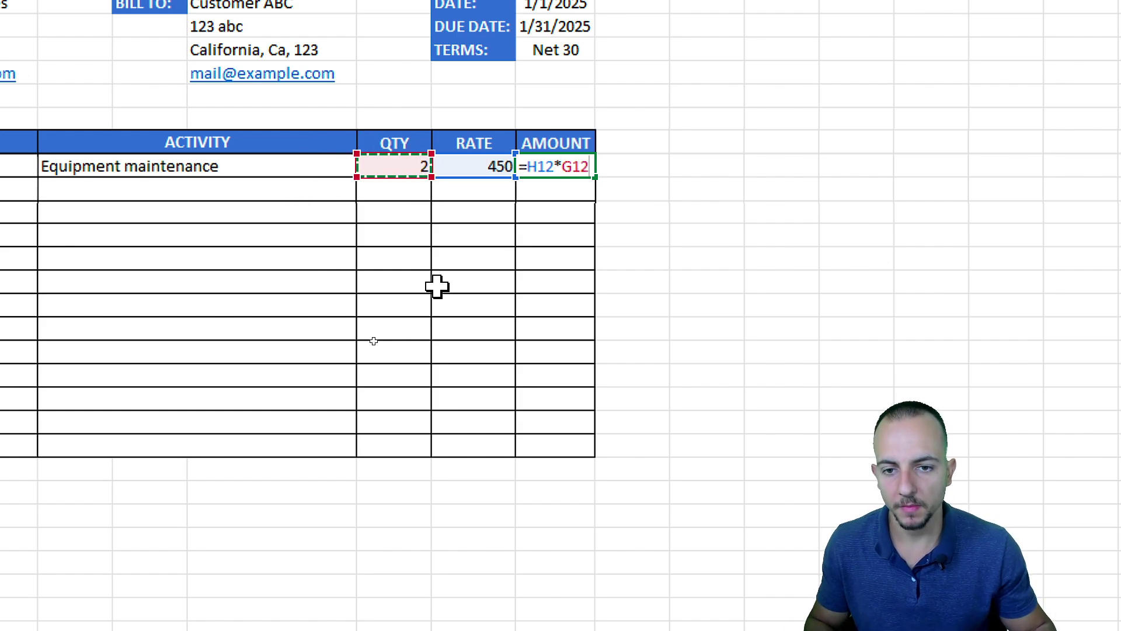
key("Return")
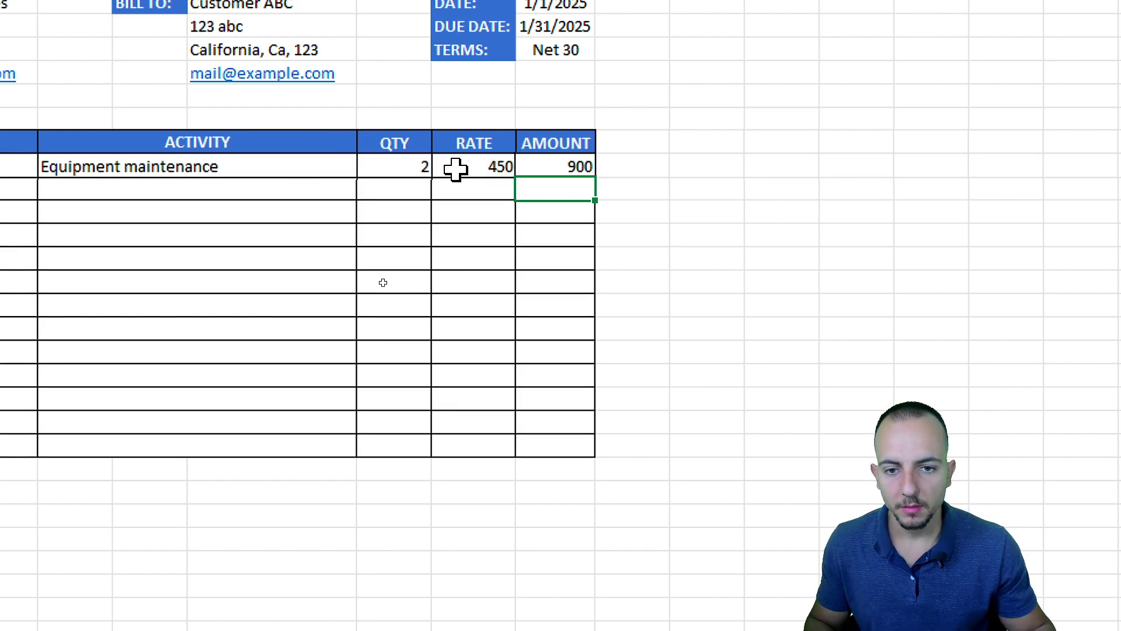
Apply the Accounting number format to H12:I12 and center the QTY, RATE and AMOUNT cells G12:I24 horizontally
left_click_drag(455, 170, 536, 168)
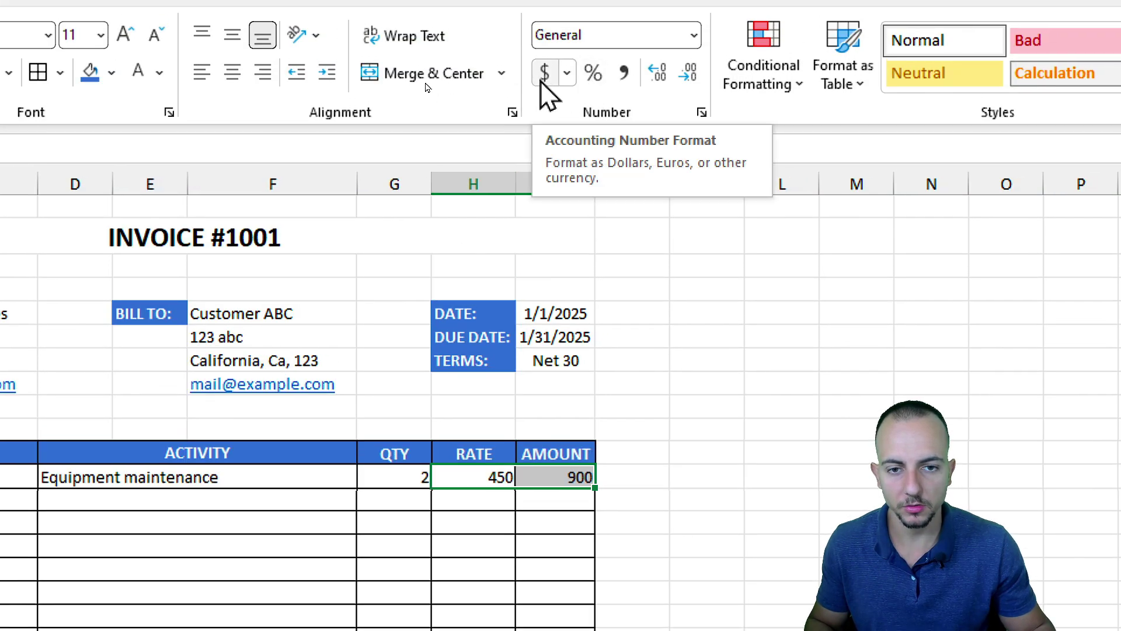
left_click(544, 81)
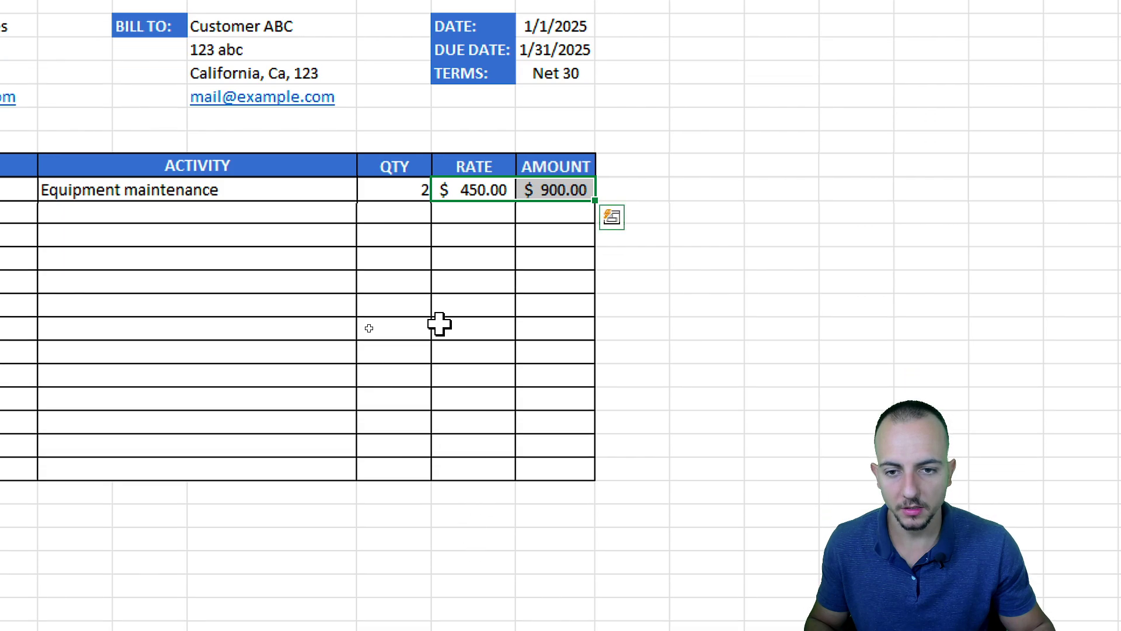
left_click_drag(381, 184, 551, 475)
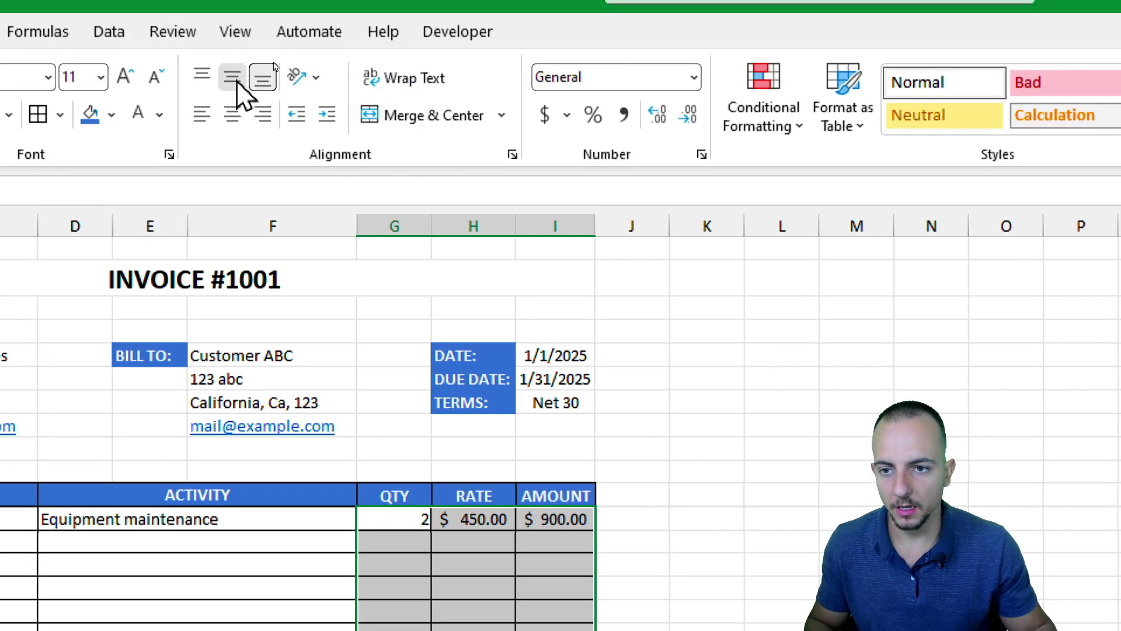
left_click(233, 120)
left_click(491, 624)
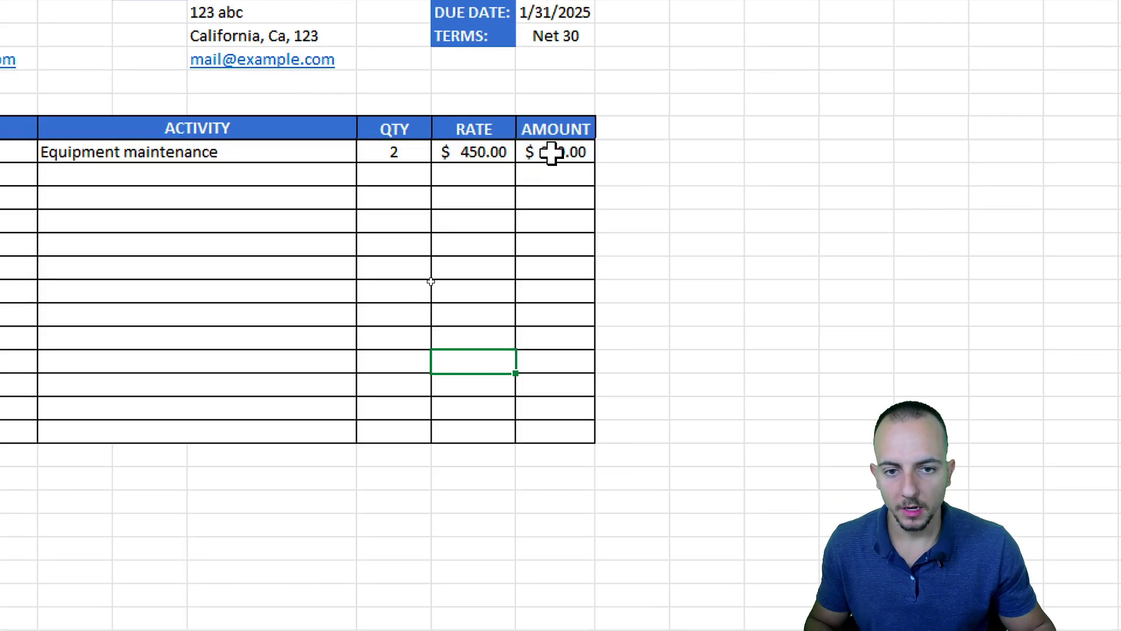
left_click(552, 420)
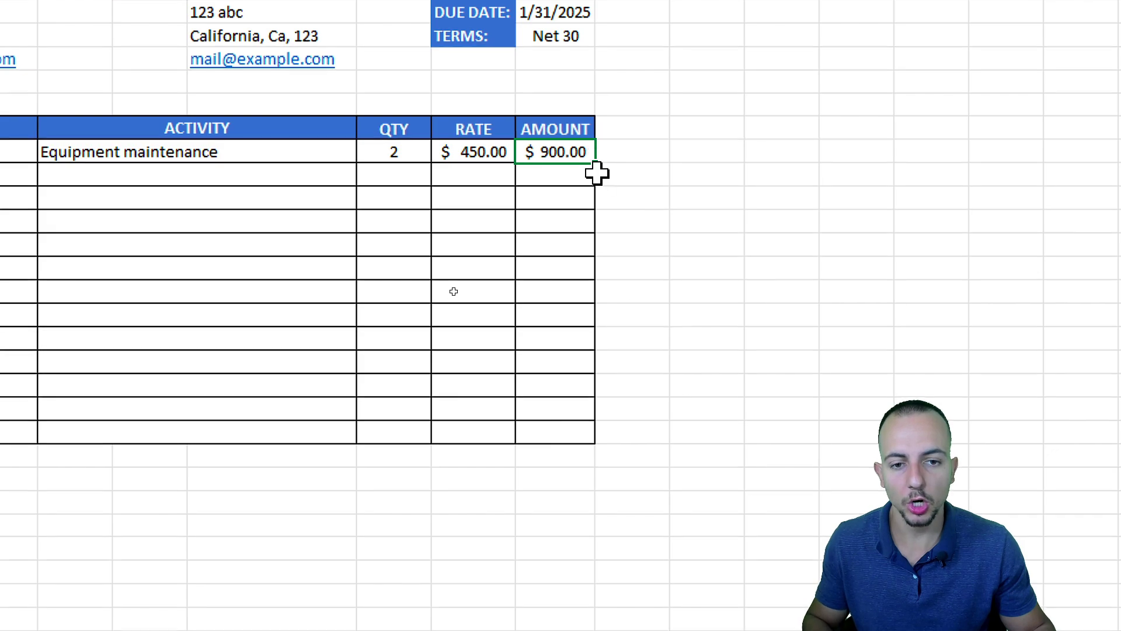
Fill the amount formula from I12 down through I24
left_click_drag(597, 167, 590, 443)
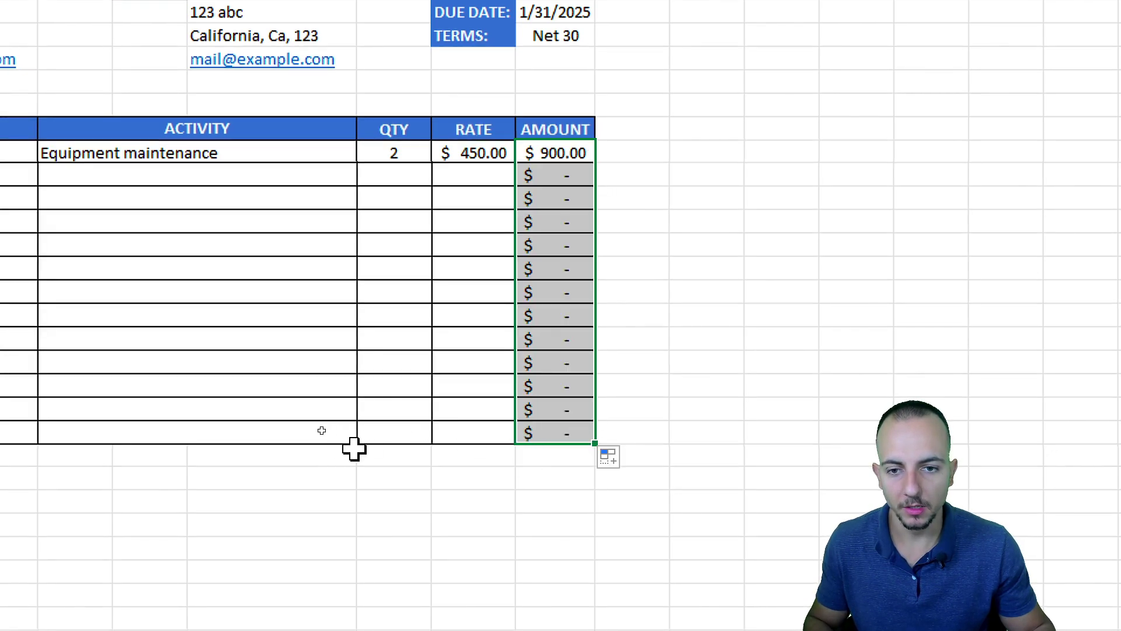
left_click_drag(391, 201, 459, 372)
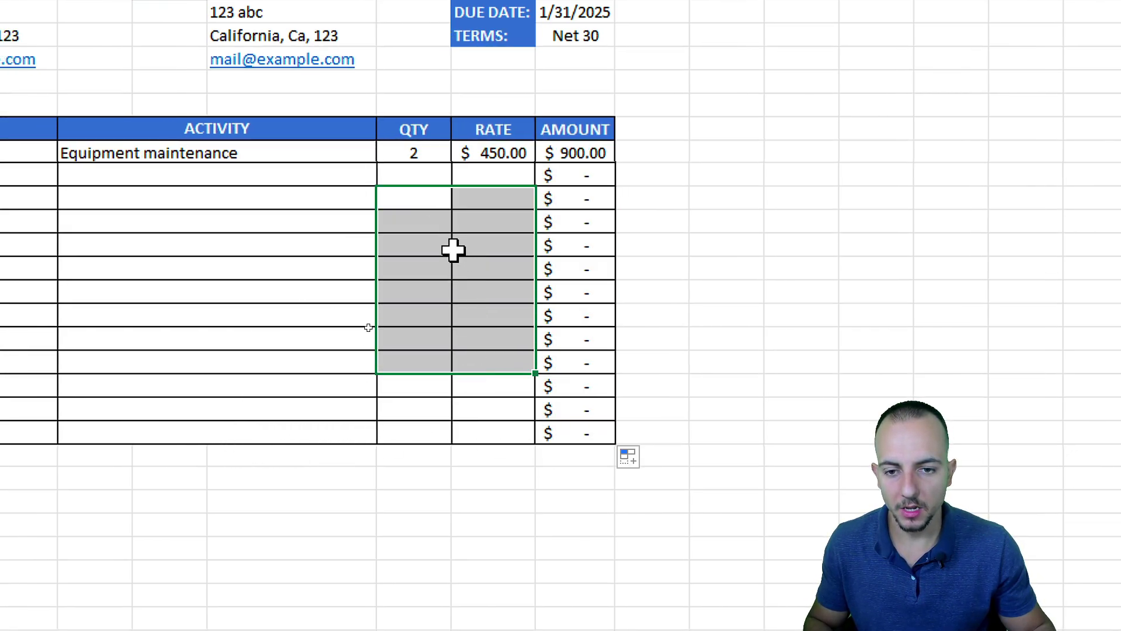
Test the copied amount formula with a quantity of 1 in G15 and a rate of 500 in H15
left_click(406, 224)
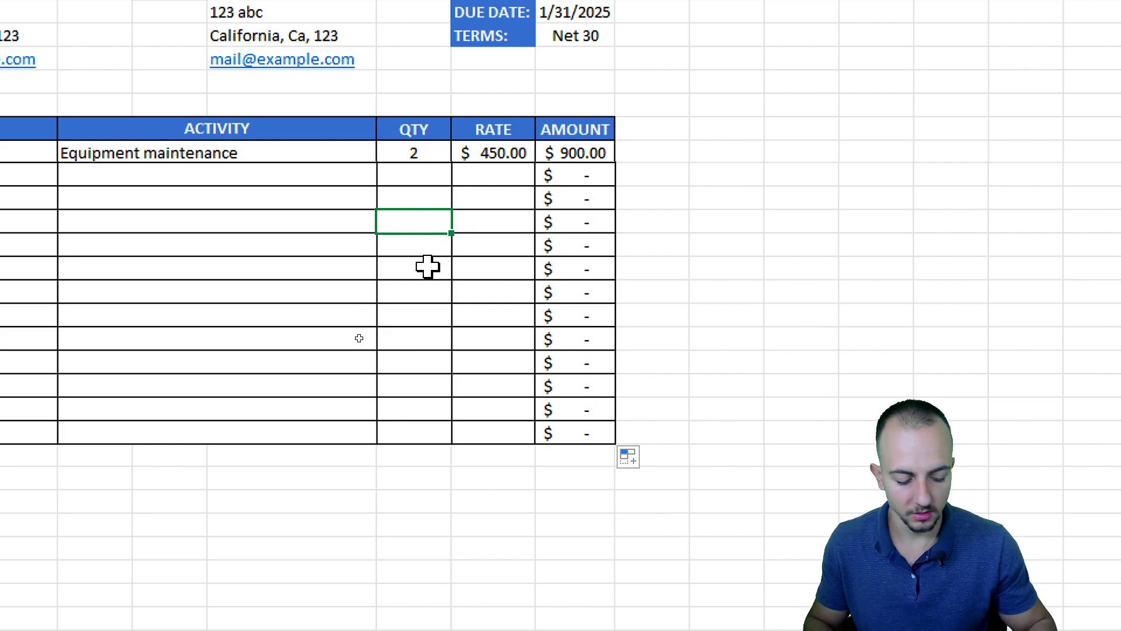
type("1")
key("Tab")
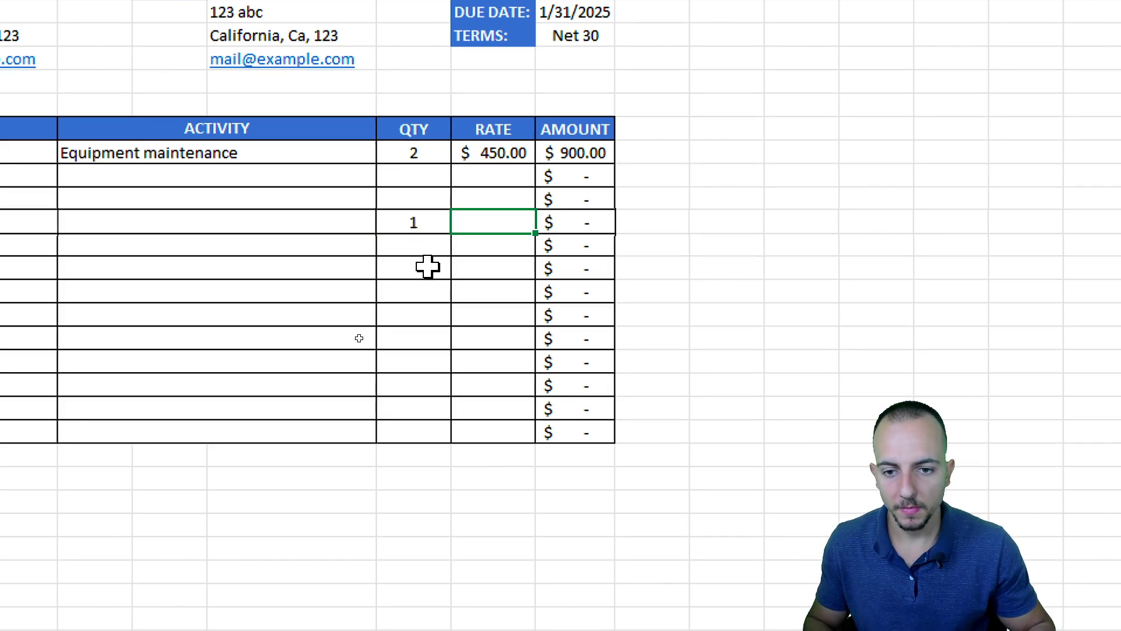
type("5")
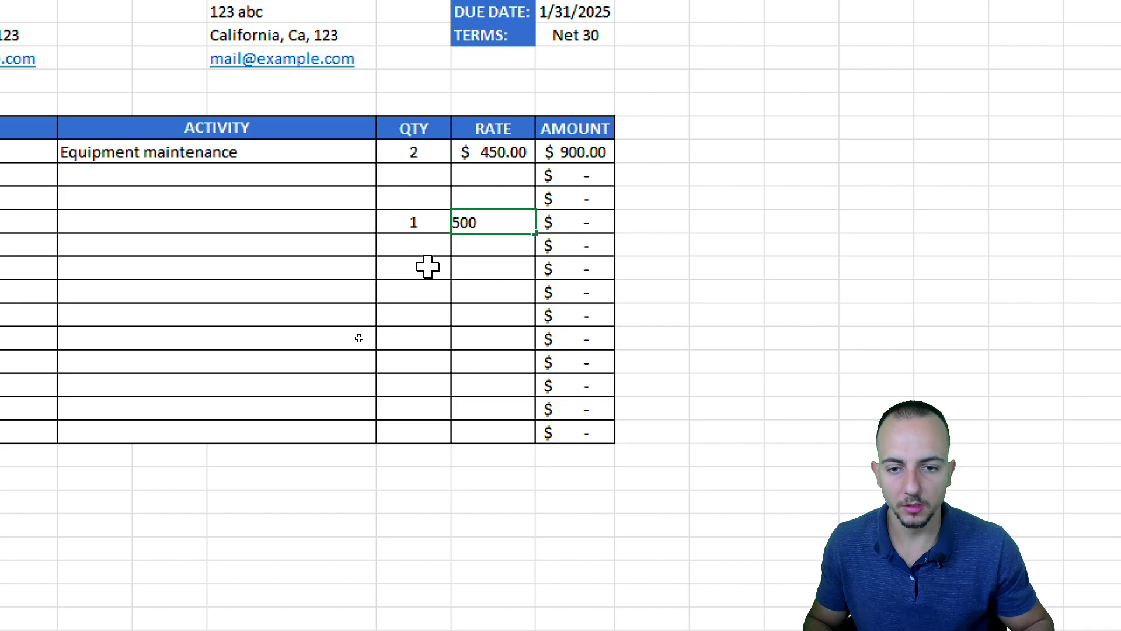
type("00")
key("Return")
left_click(584, 223)
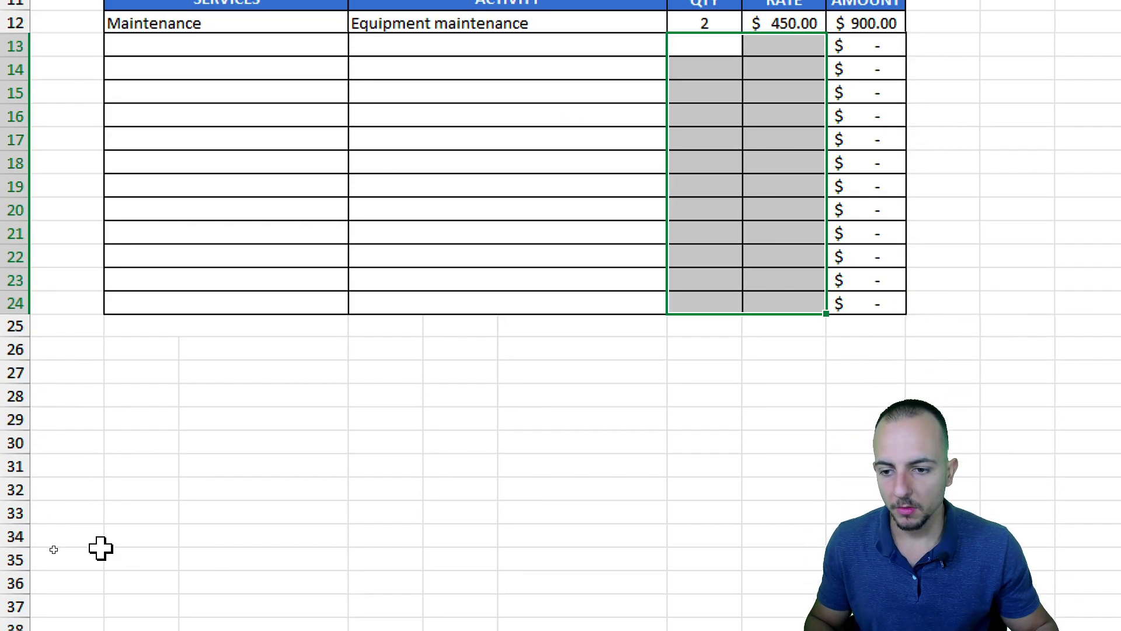
left_click(240, 331)
left_click(280, 397)
left_click(338, 490)
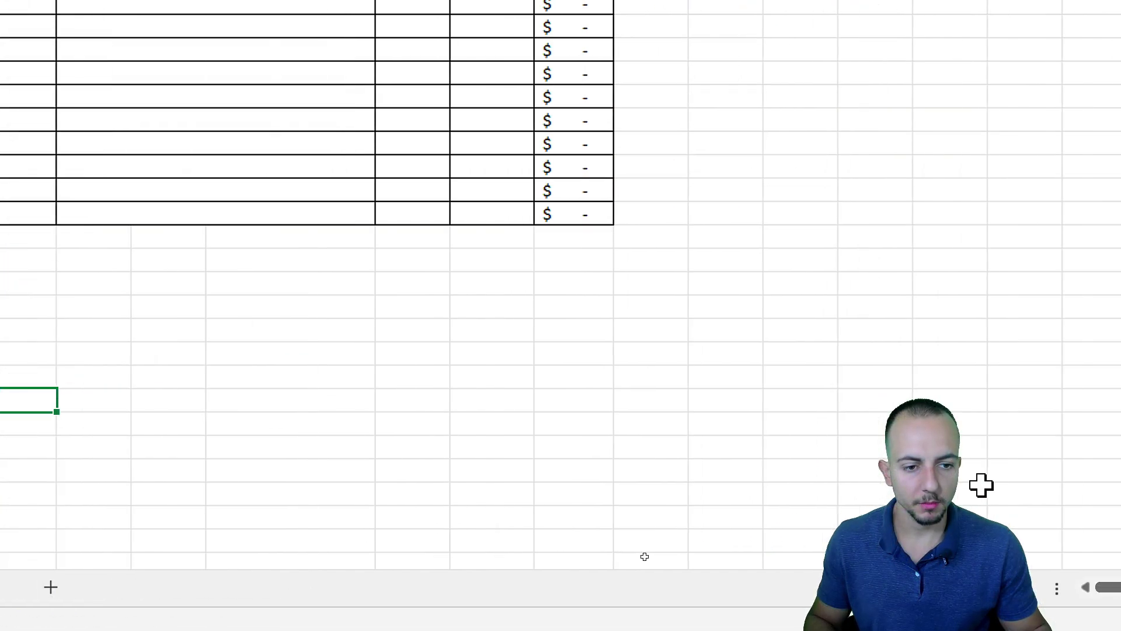
Merge G26:H26 below the table with right-aligned text and extend that merged format down through row 29
left_click(569, 264)
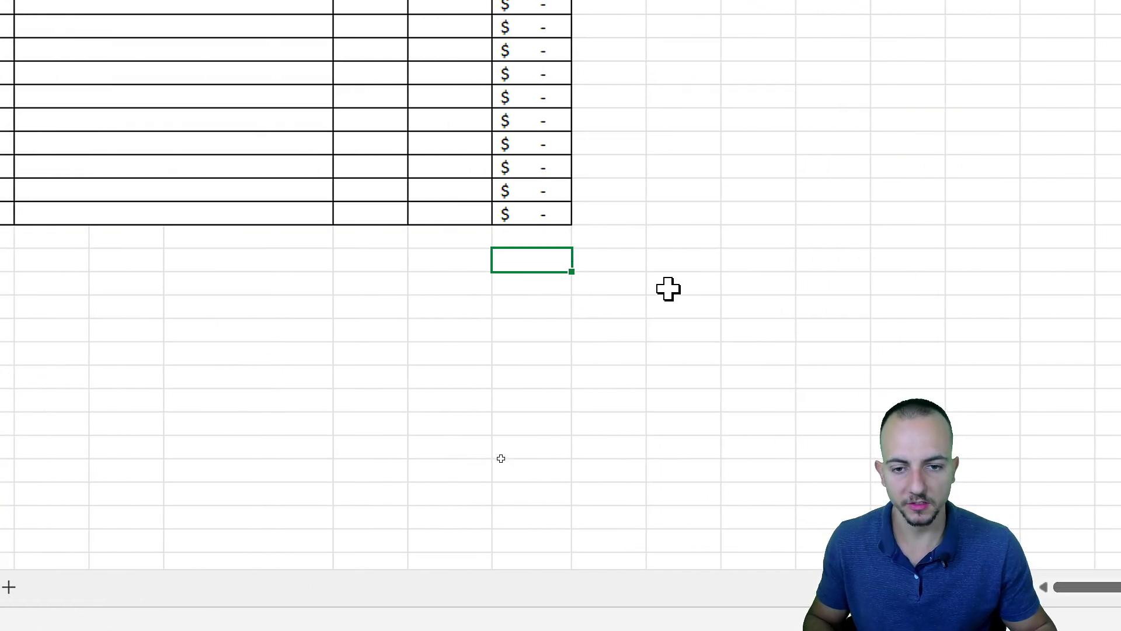
key("Left")
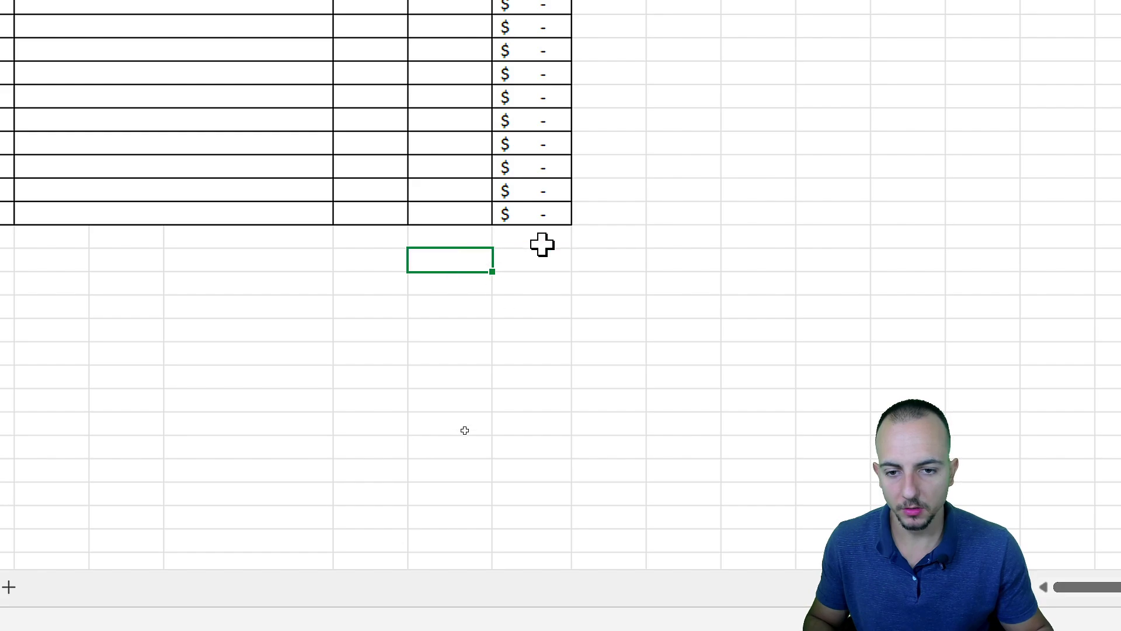
left_click_drag(372, 258, 397, 252)
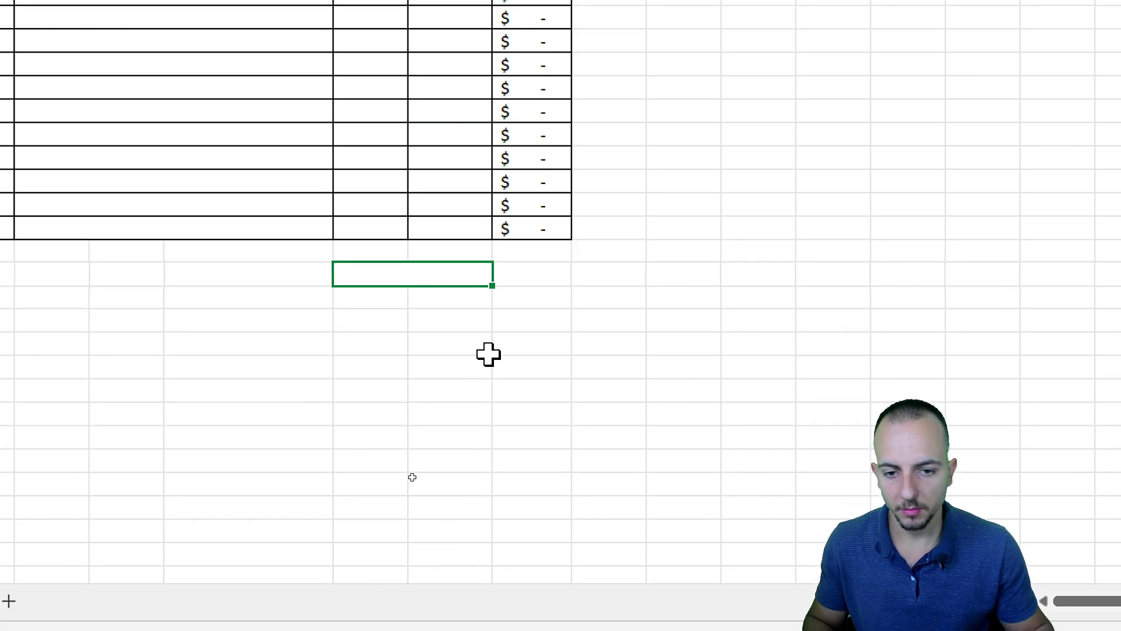
left_click_drag(496, 288, 470, 345)
Enter the labels SUBTOTAL: and TAX (10%): in the merged cells of rows 26 and 27
left_click(447, 275)
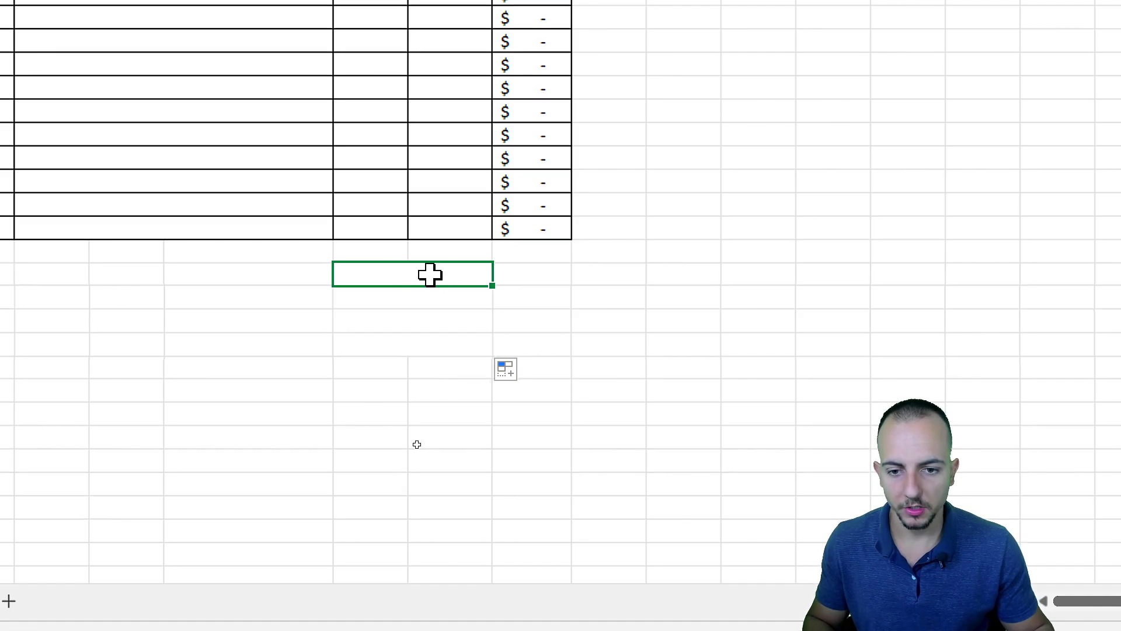
type("SUBT")
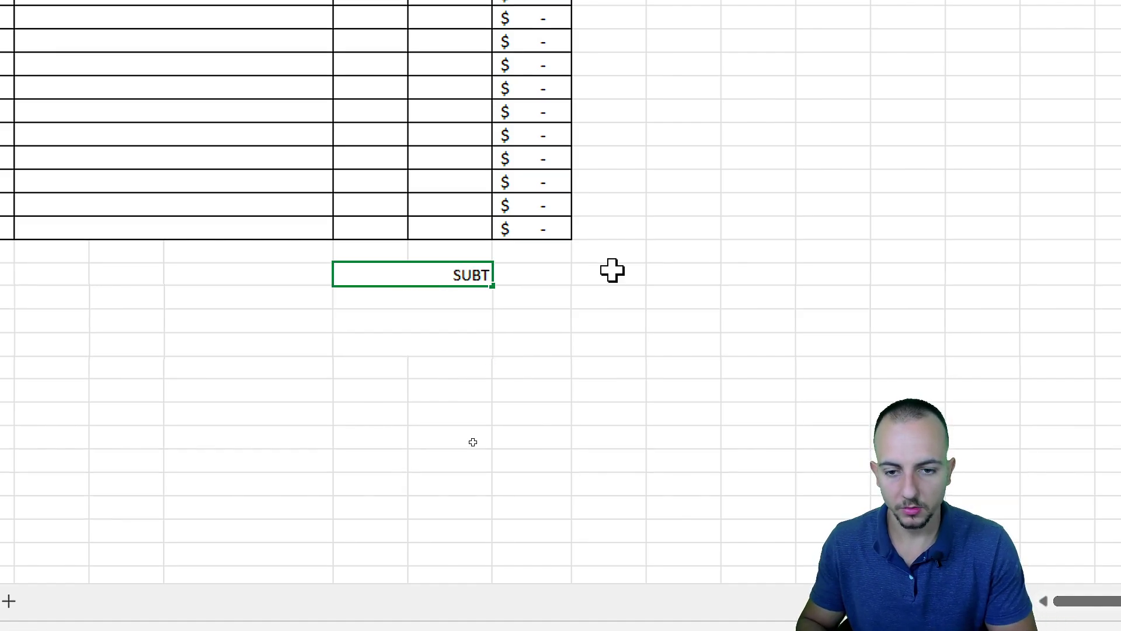
type("OTAL:")
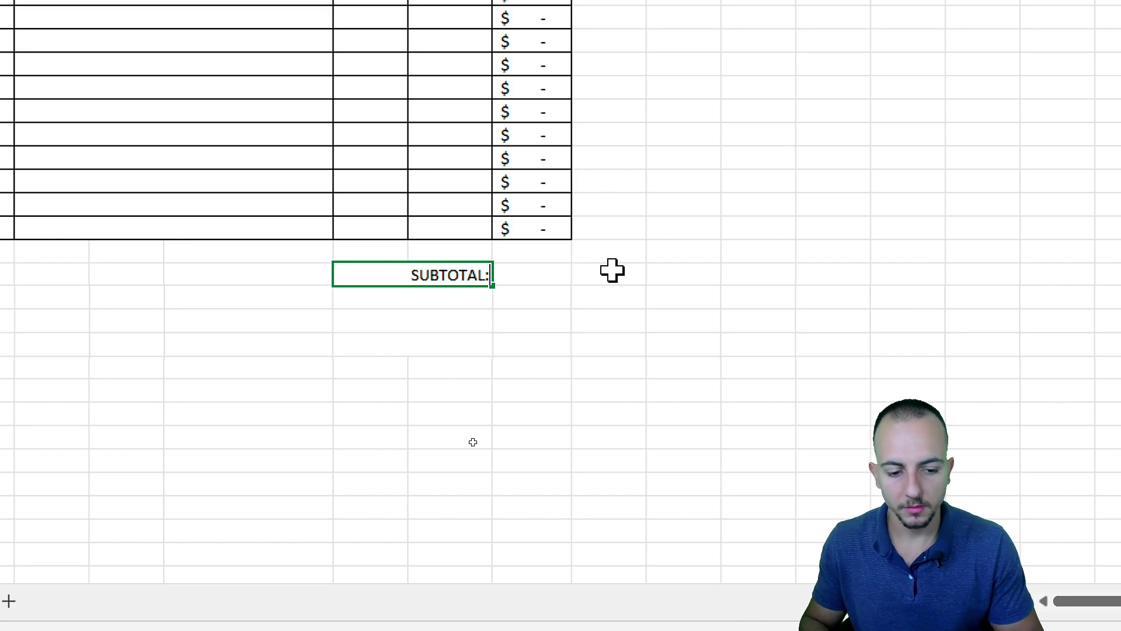
key("Return")
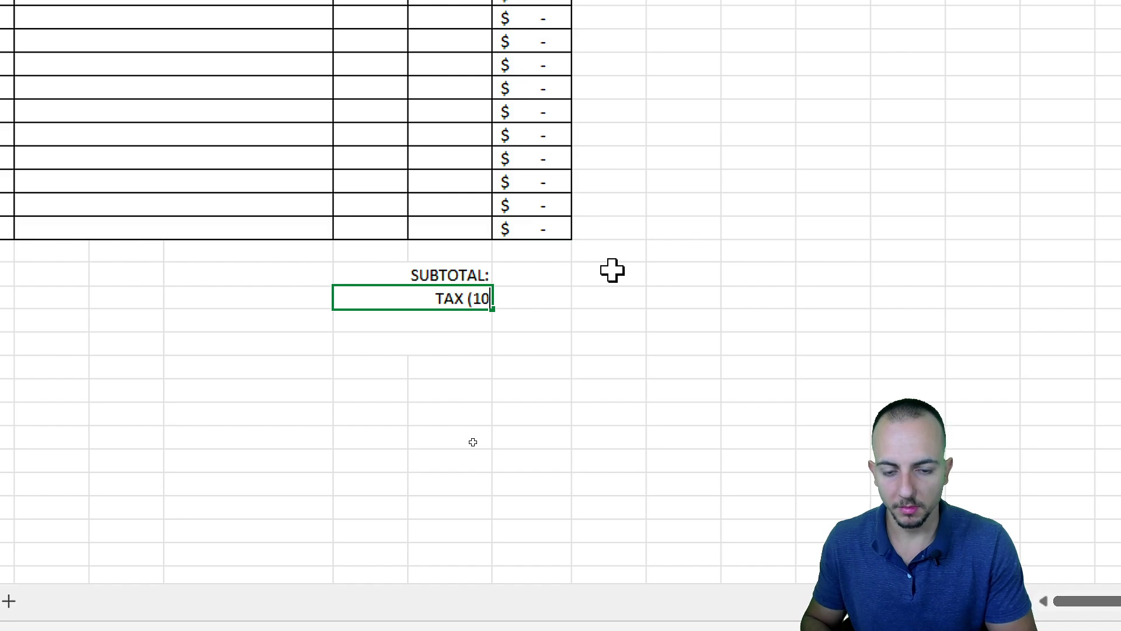
type("TAX (10%):")
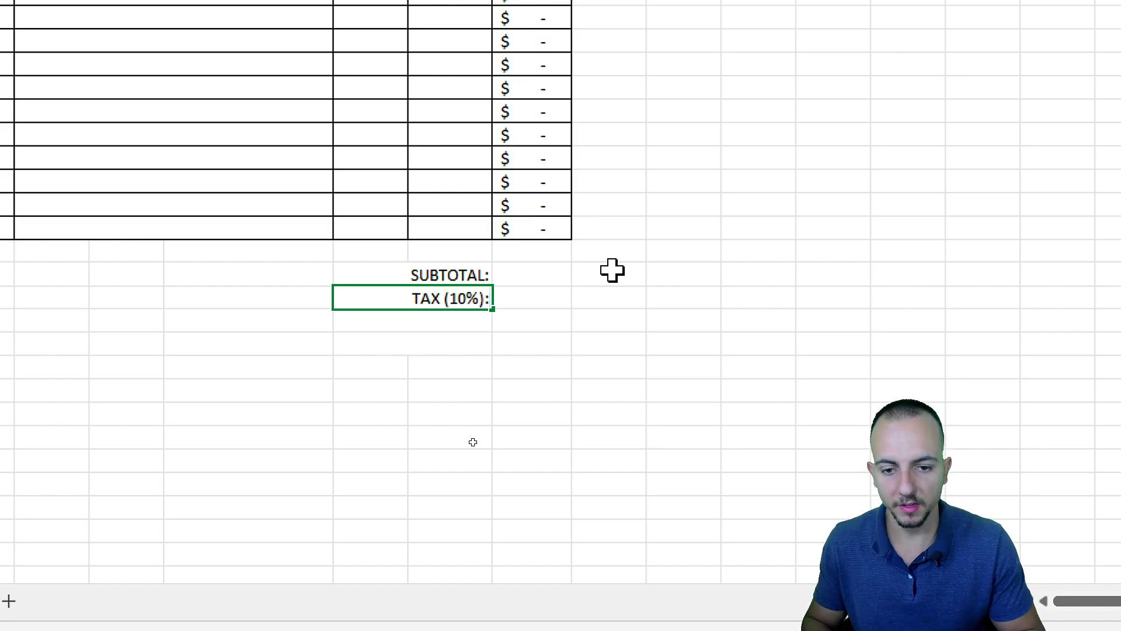
key("Return")
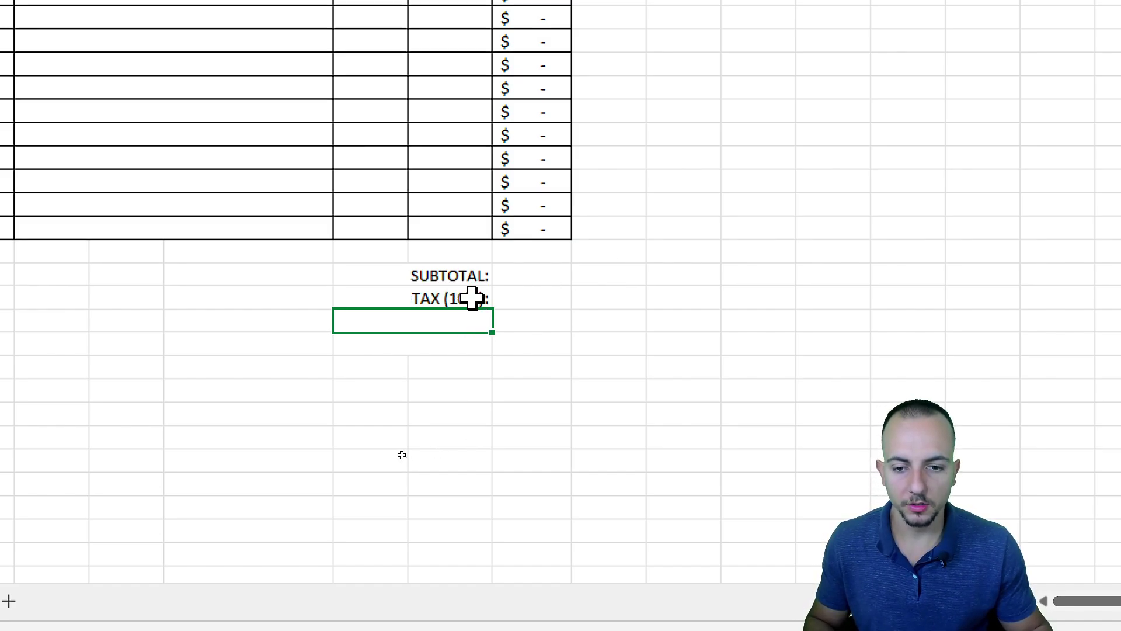
Enter the labels TOTAL: and BALANCE DUE: in the merged cells of rows 28 and 29
left_click_drag(471, 297, 543, 295)
left_click(542, 298)
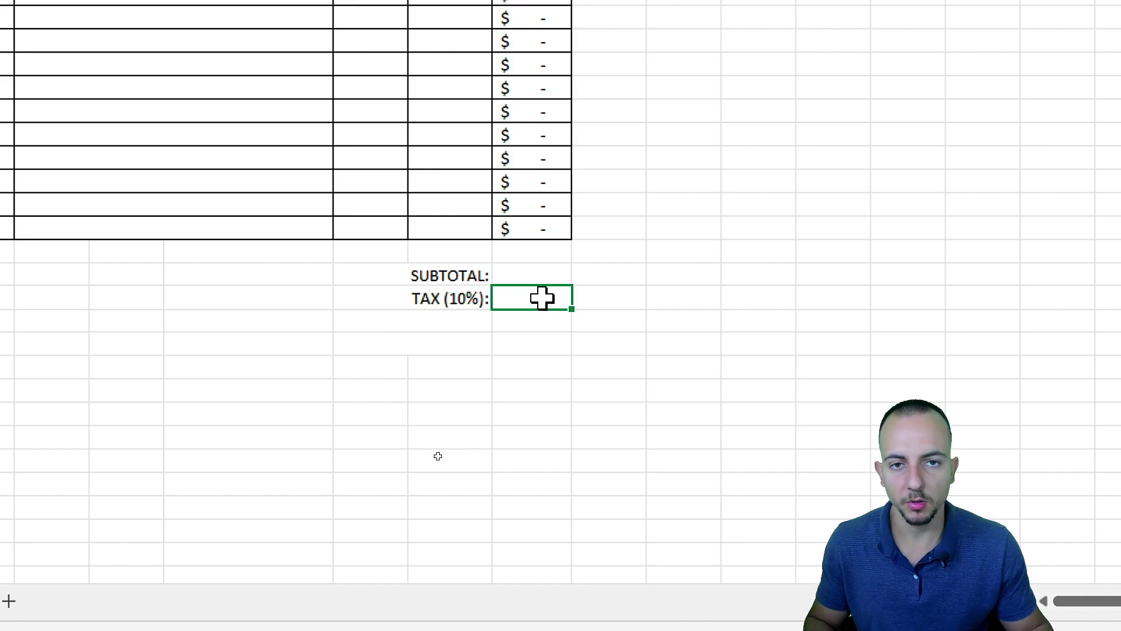
left_click(455, 292)
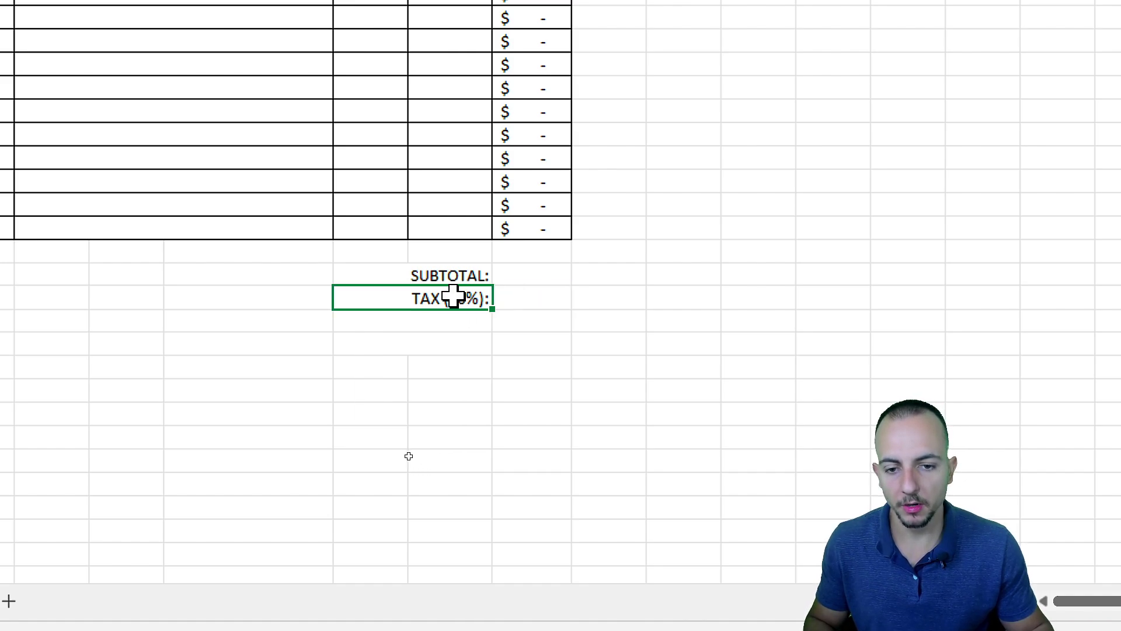
left_click(513, 301)
left_click(474, 324)
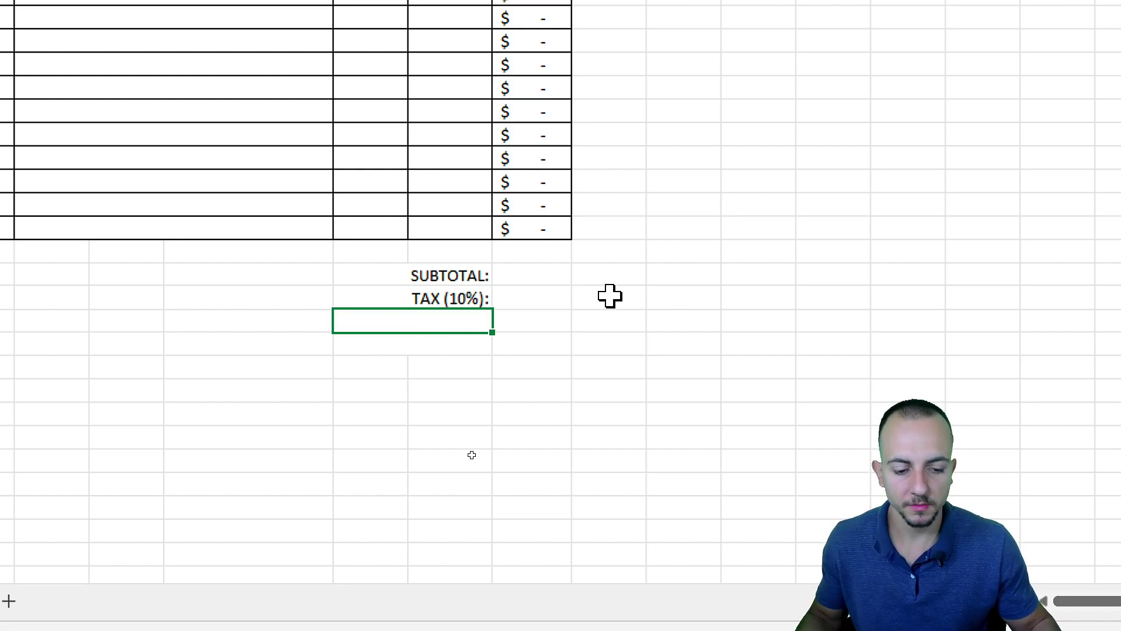
type("TOT")
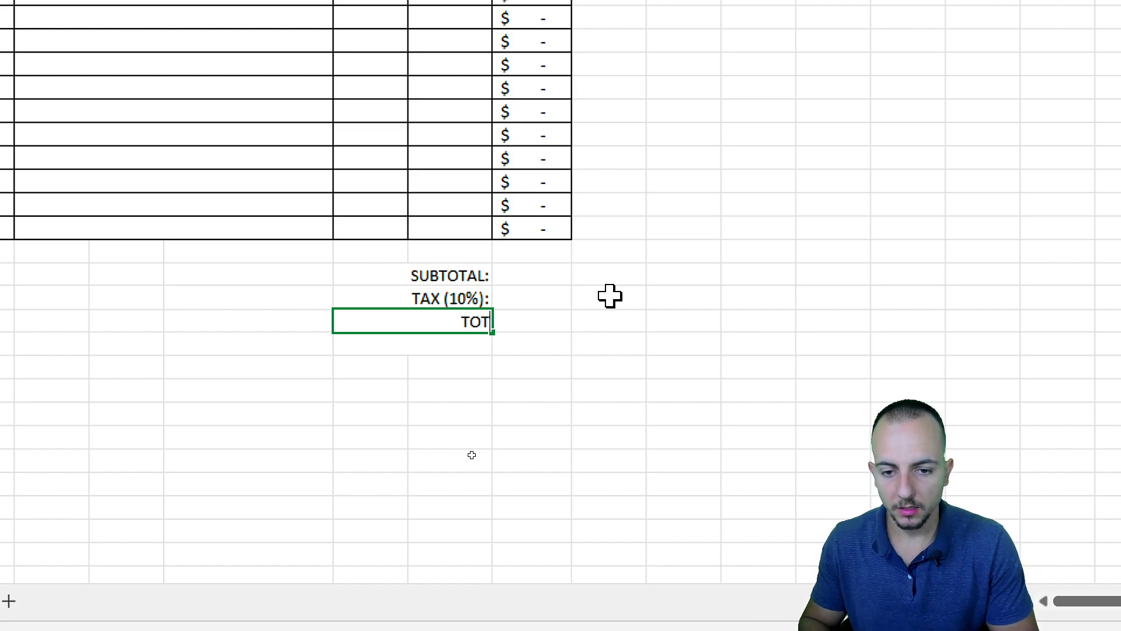
type("AL:")
key("Return")
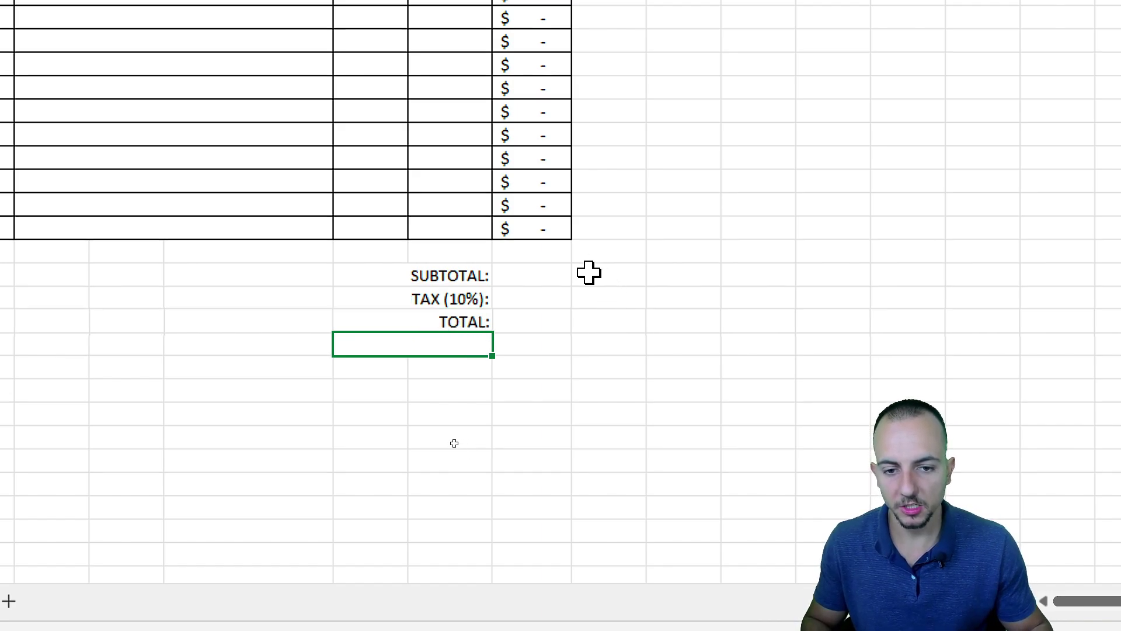
left_click_drag(533, 275, 525, 296)
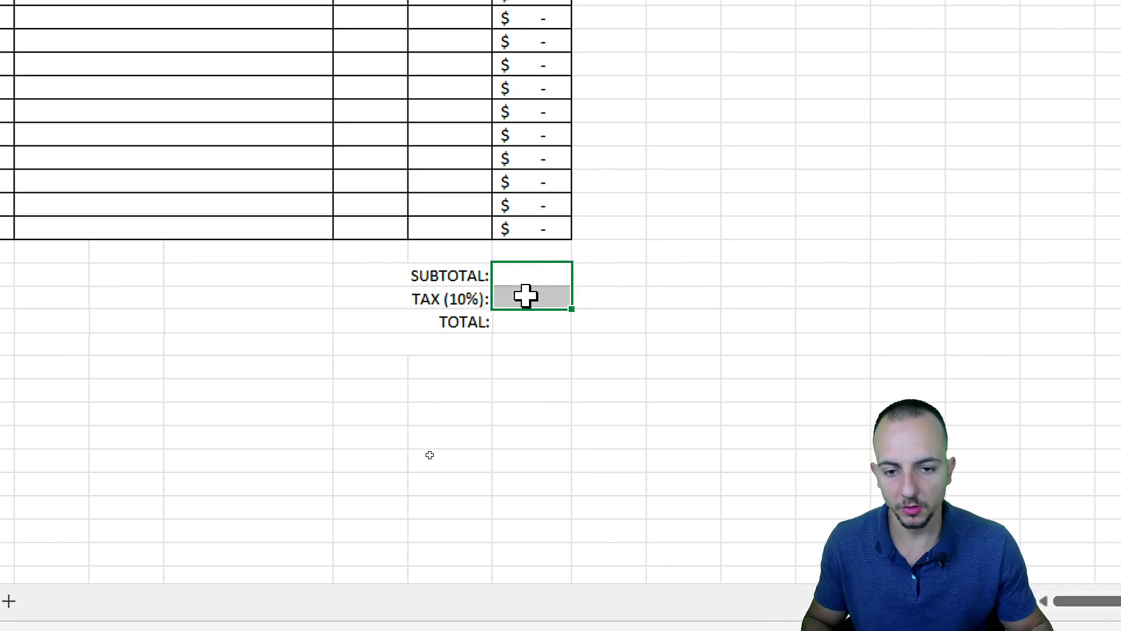
left_click(454, 343)
type("BALANCE")
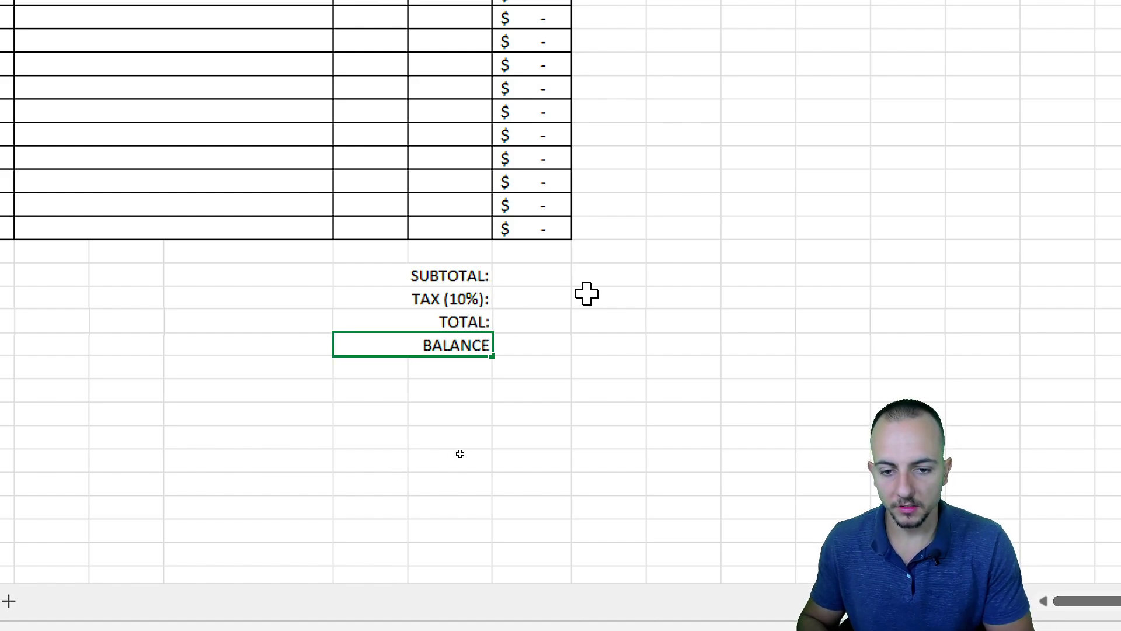
type(" DUE:")
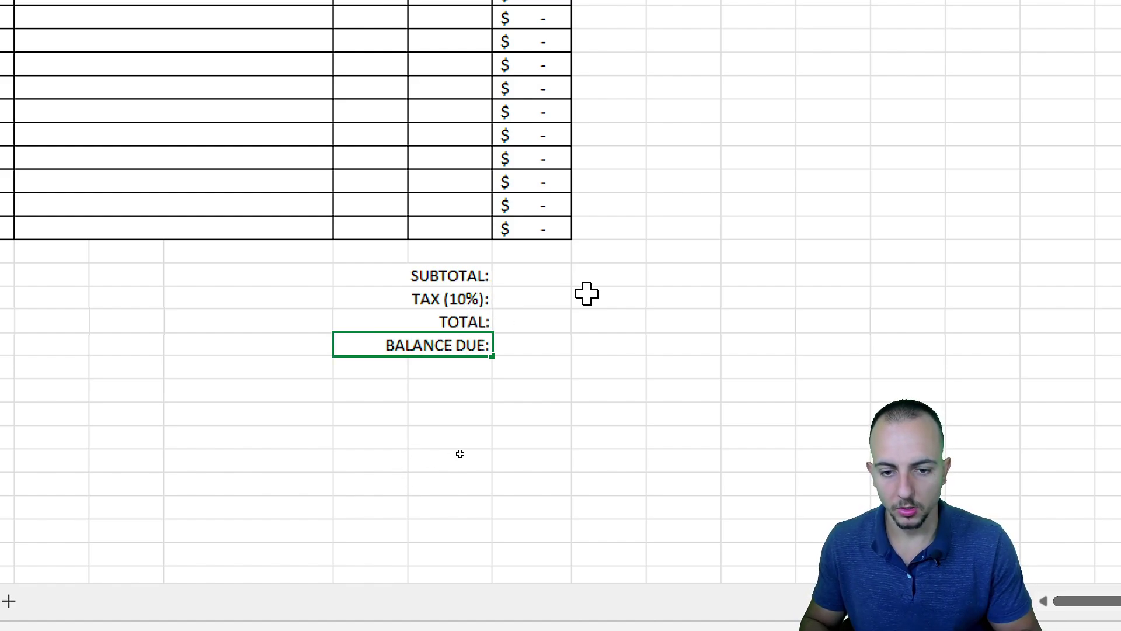
key("Return")
Calculate the subtotal in I26 with the formula =SUM(I12:I24)
left_click(540, 277)
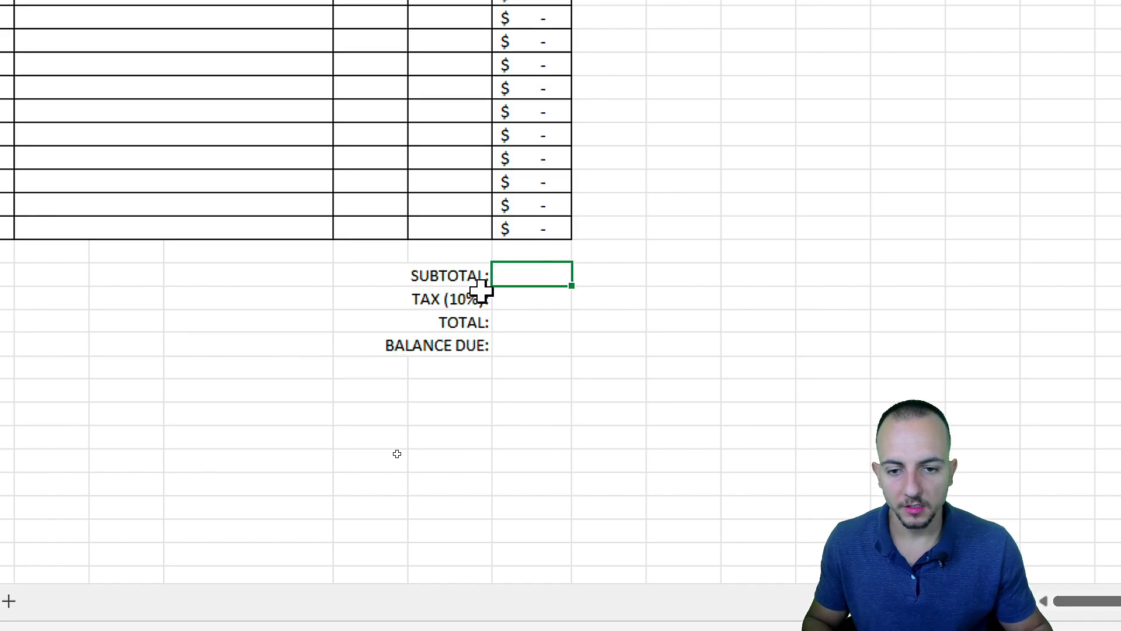
type("=")
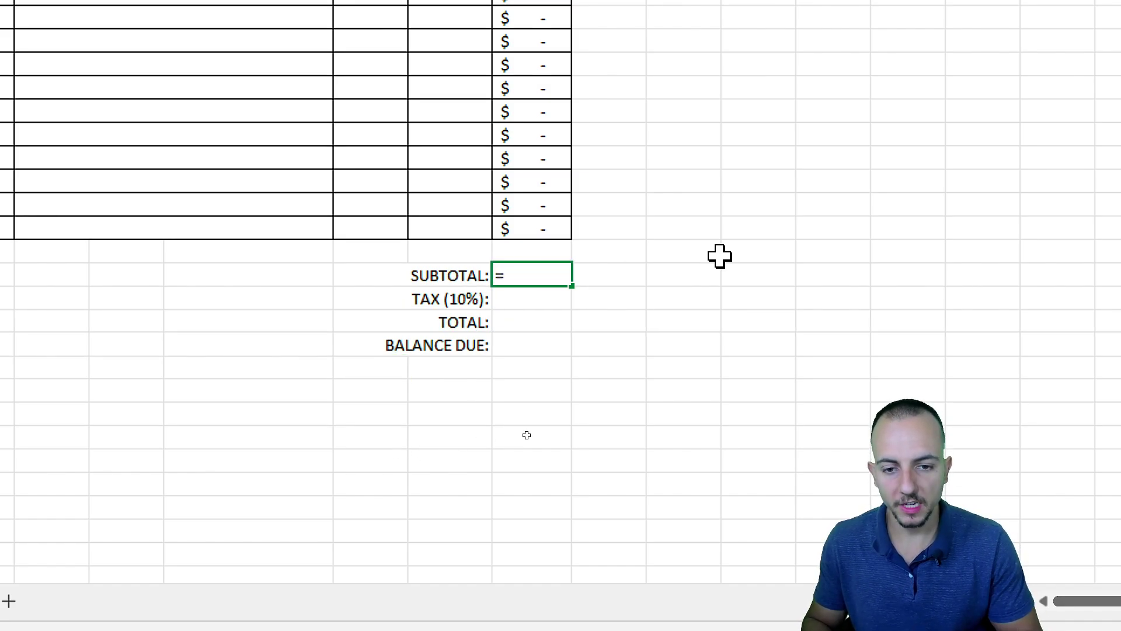
type("SUM")
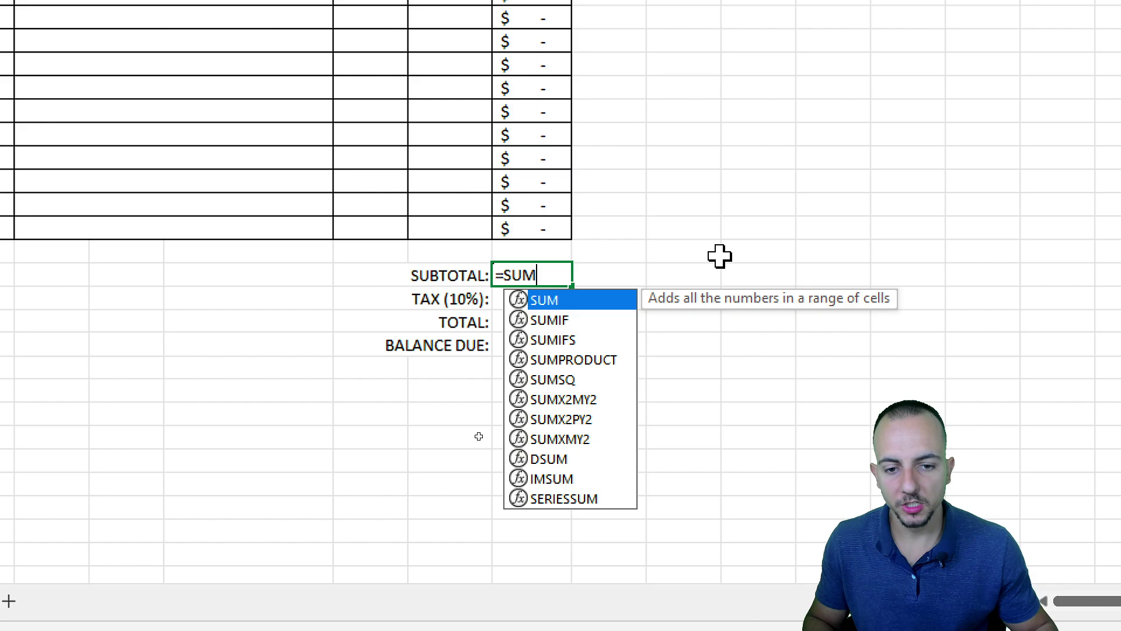
double_click(570, 304)
scroll(580, 77, "up", 1)
left_click_drag(547, 249, 514, 77)
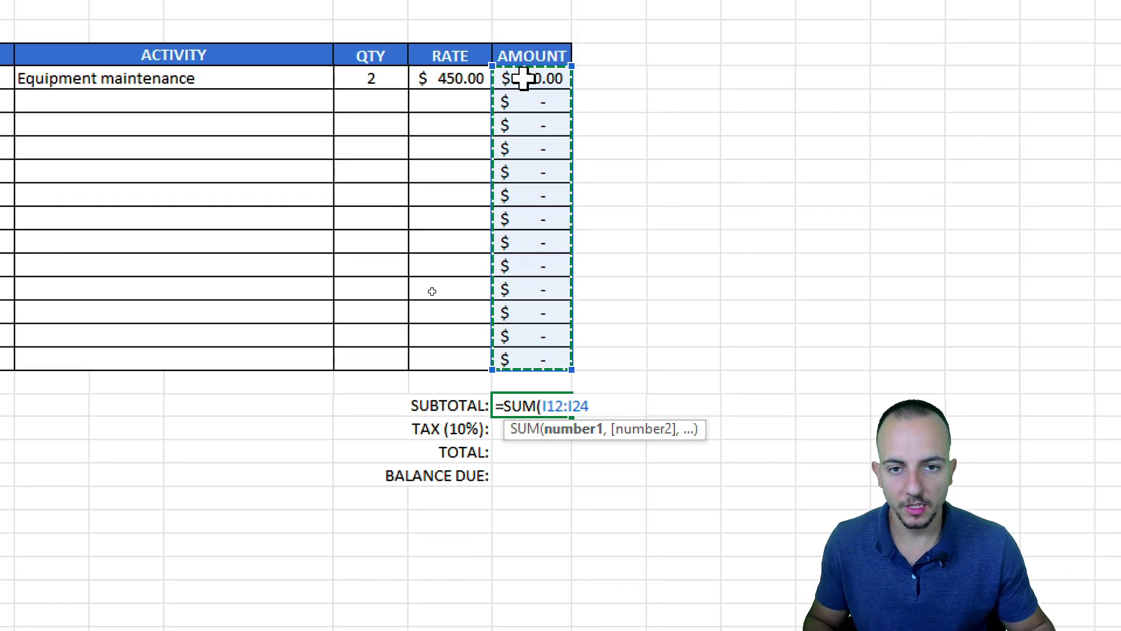
scroll(631, 548, "down", 2)
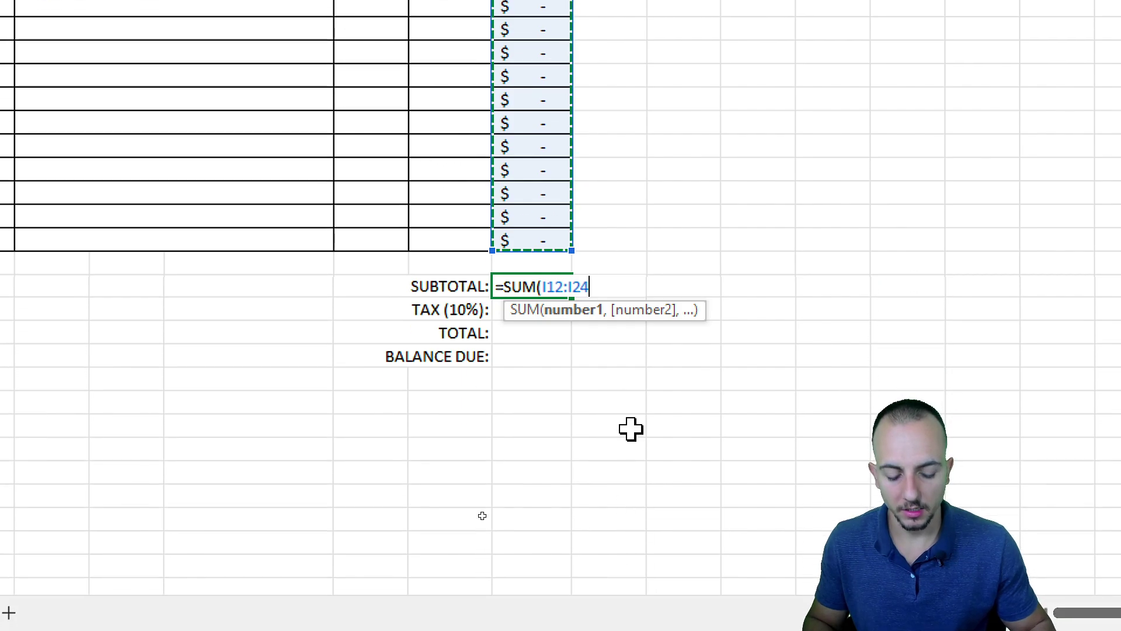
key("Return")
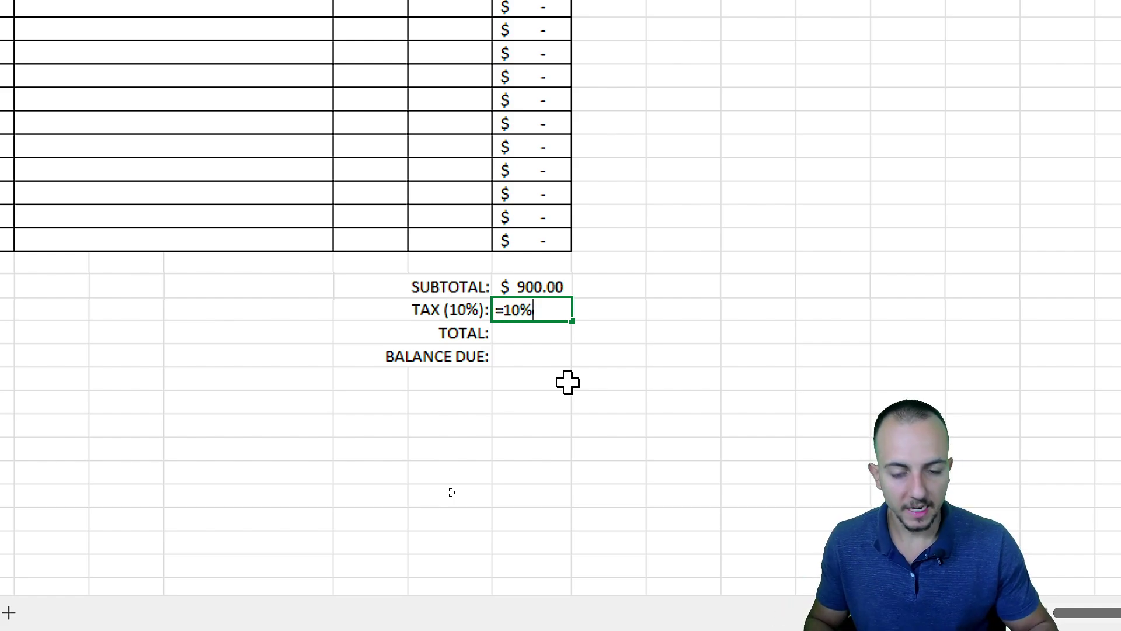
Calculate the tax in I27 with the formula =10%*I26
left_click(544, 285)
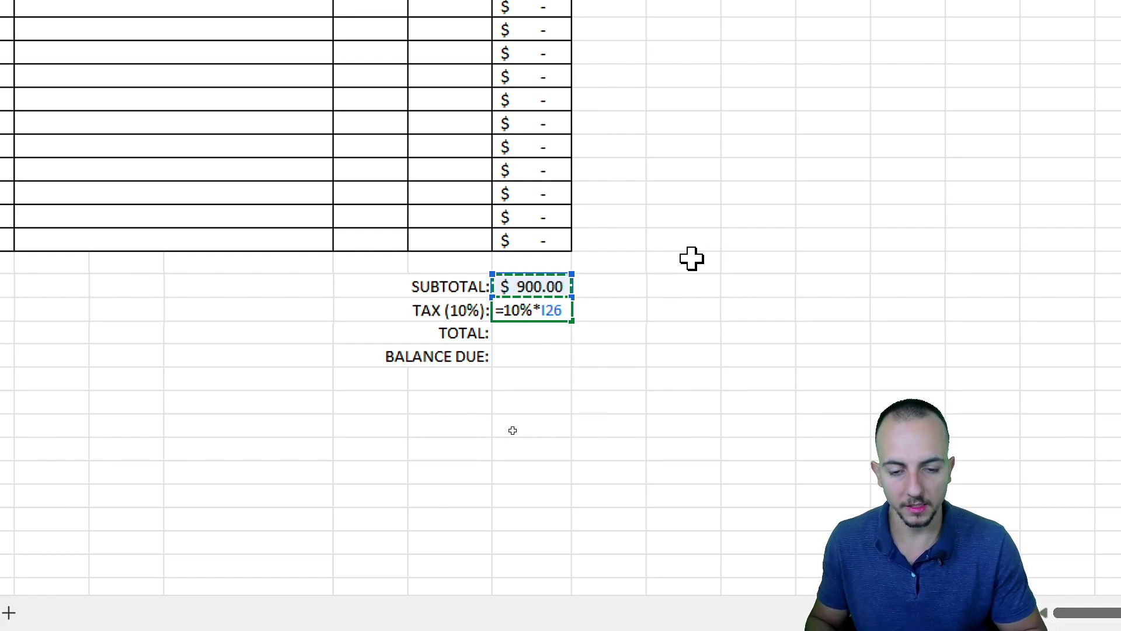
key("Return")
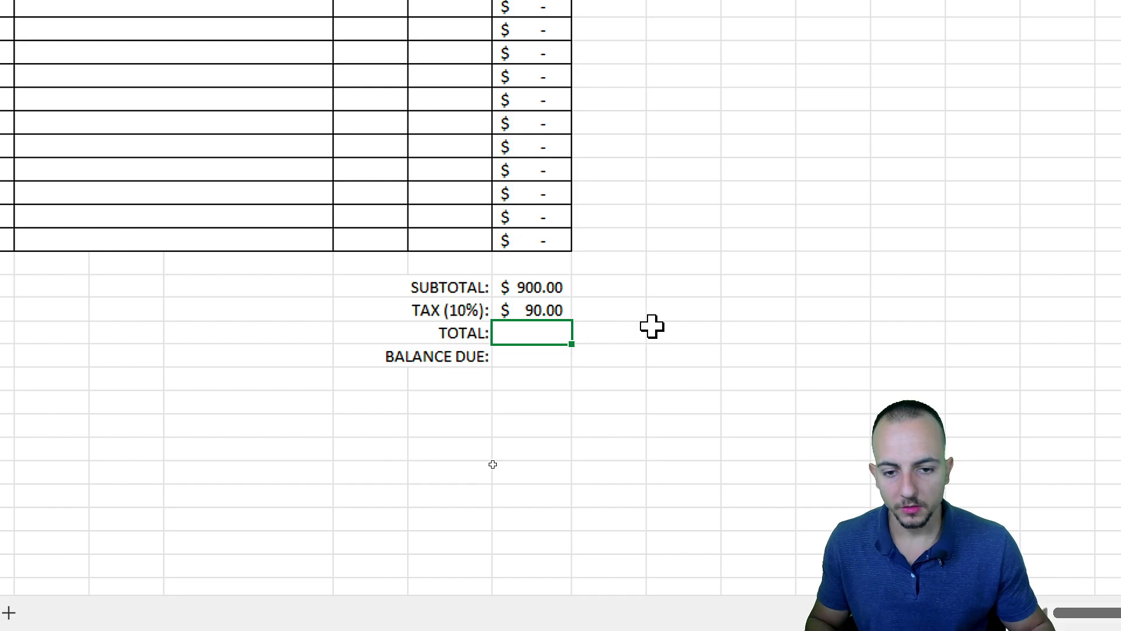
Calculate the total in I28 with the formula =SUM(I26:I27)
type("=SUM")
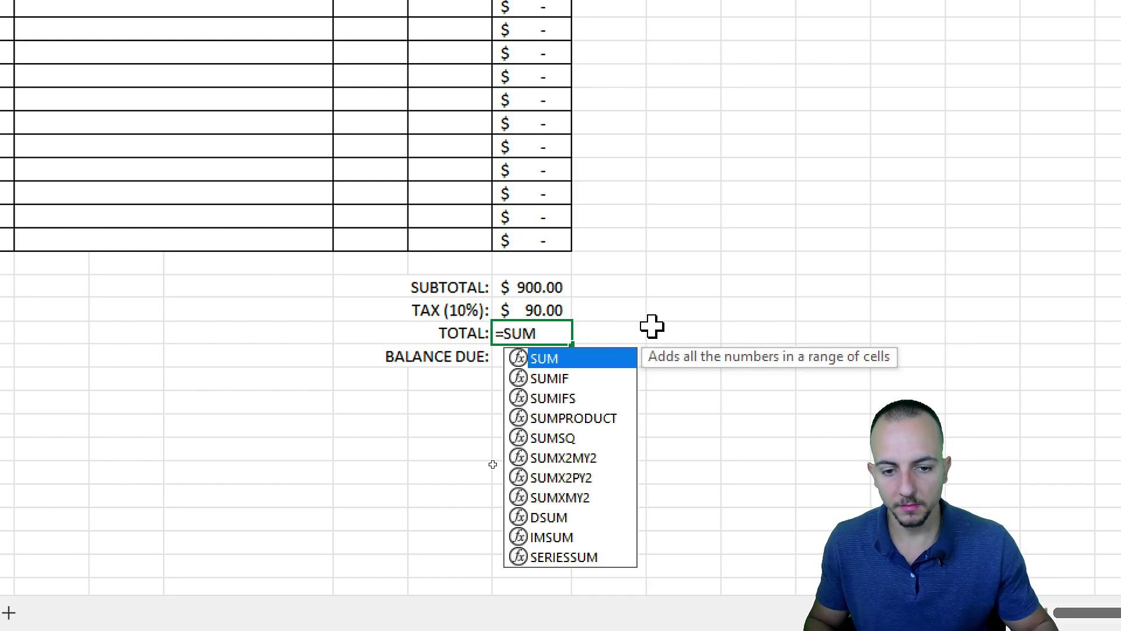
double_click(571, 358)
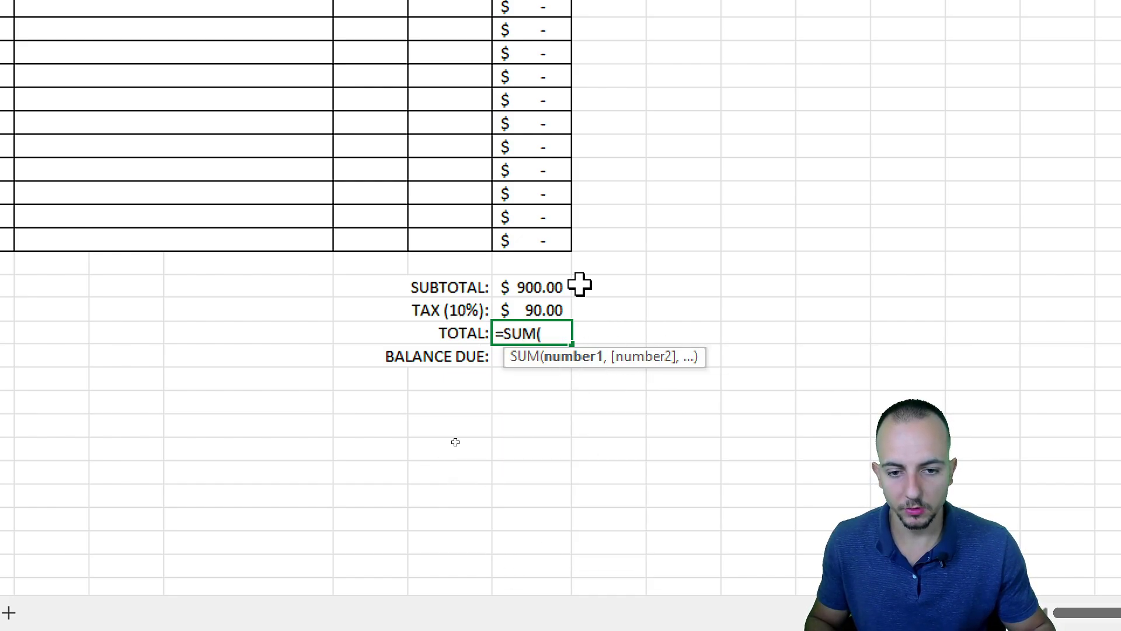
left_click_drag(545, 285, 540, 305)
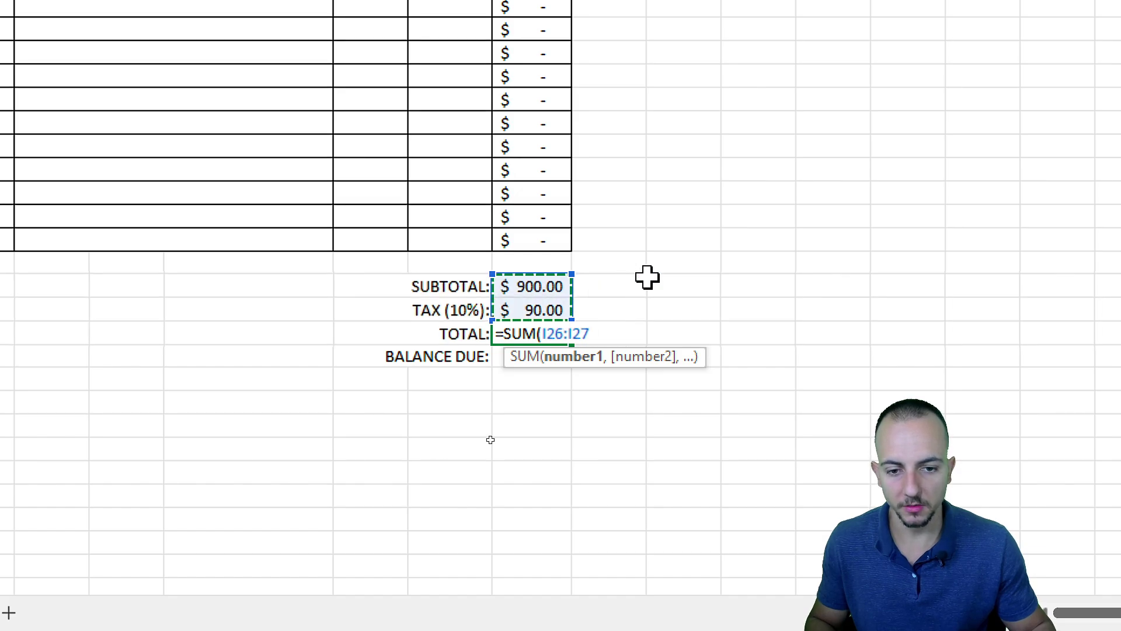
key("Return")
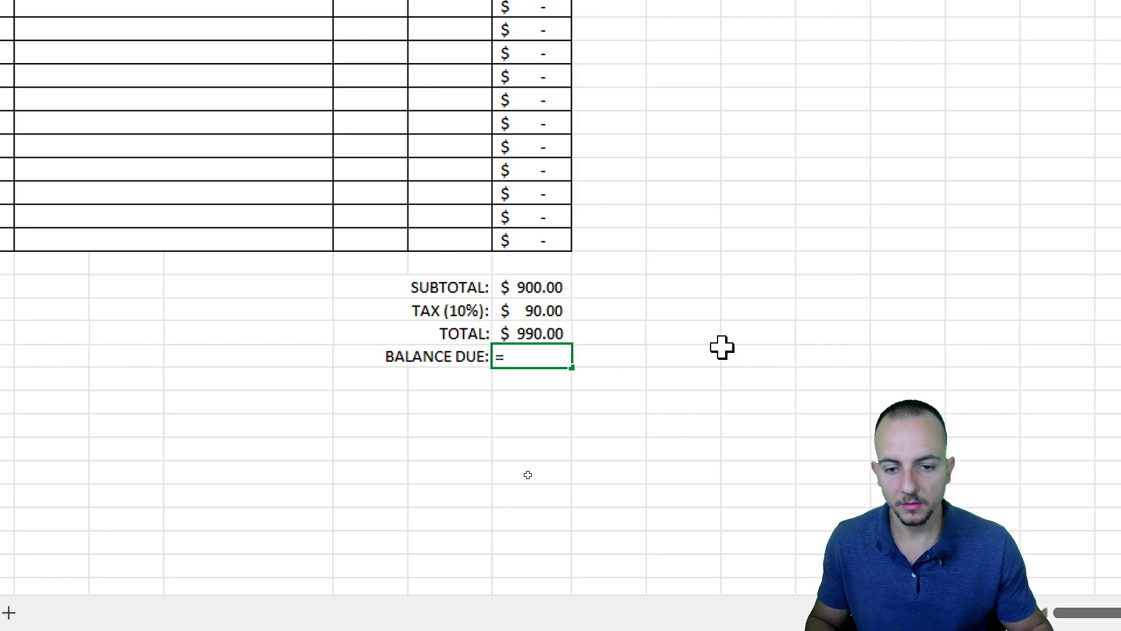
Set the balance due in I29 with the formula =I28
type("=")
left_click(533, 331)
key("Return")
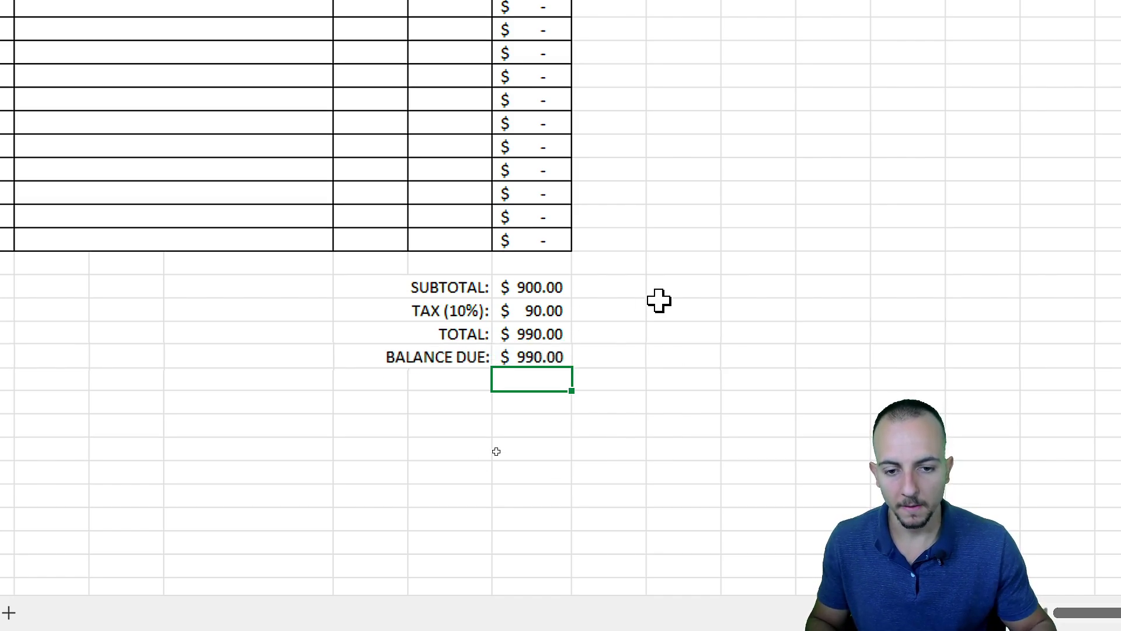
Increase the font size of the balance due amount in I29 to 14
left_click(531, 355)
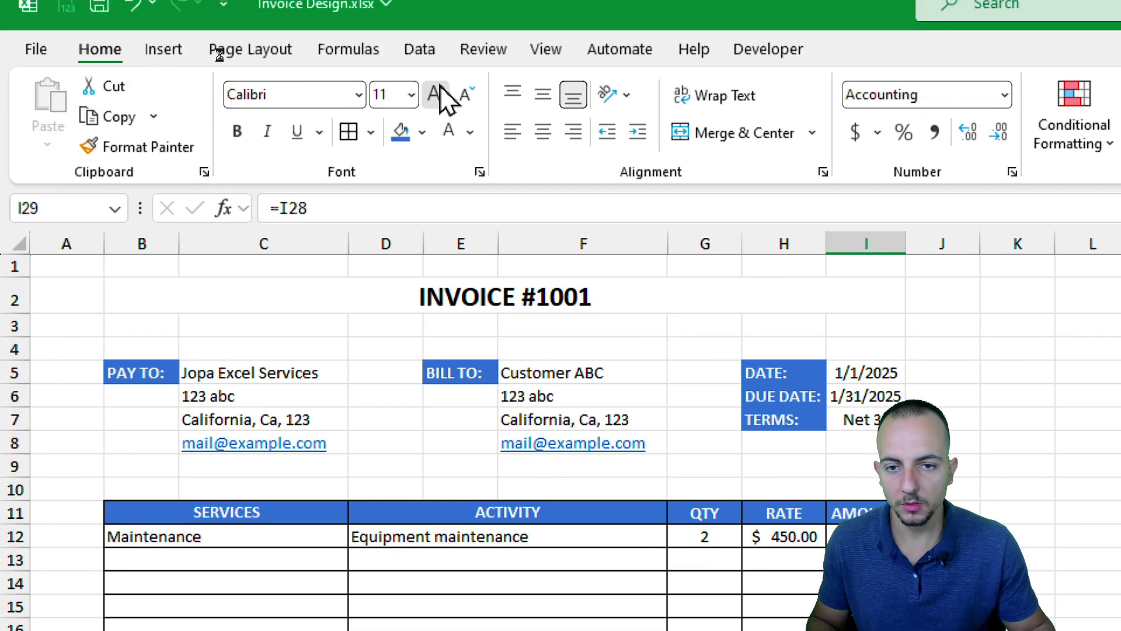
left_click(438, 96)
left_click(444, 99)
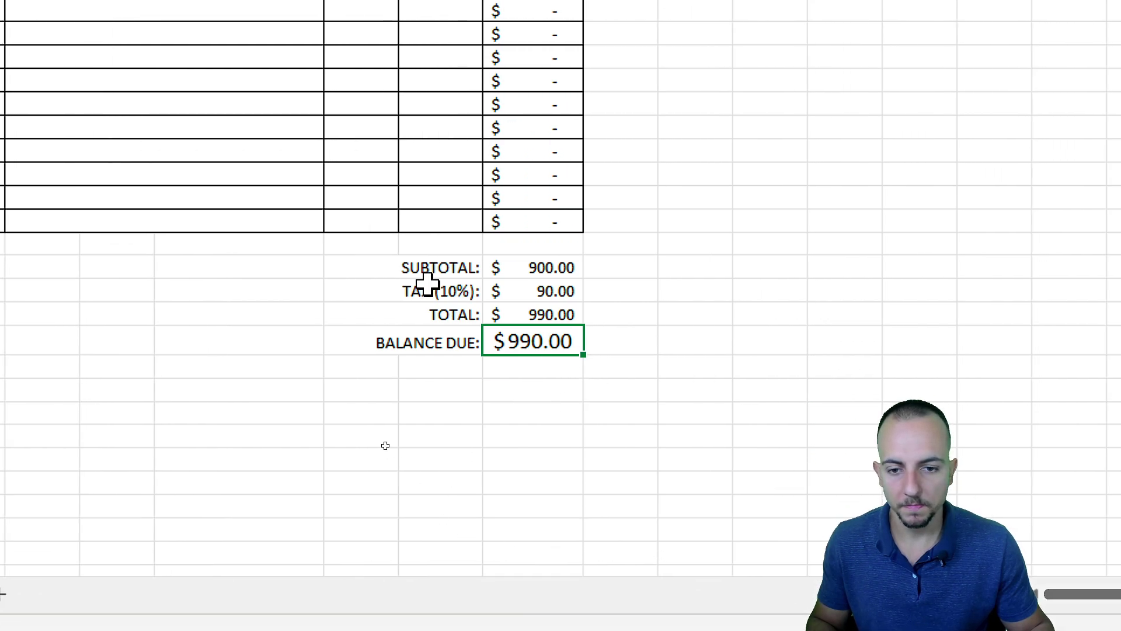
Format the four summary labels from SUBTOTAL: to BALANCE DUE: as bold white text on a blue fill
left_click_drag(433, 266, 438, 338)
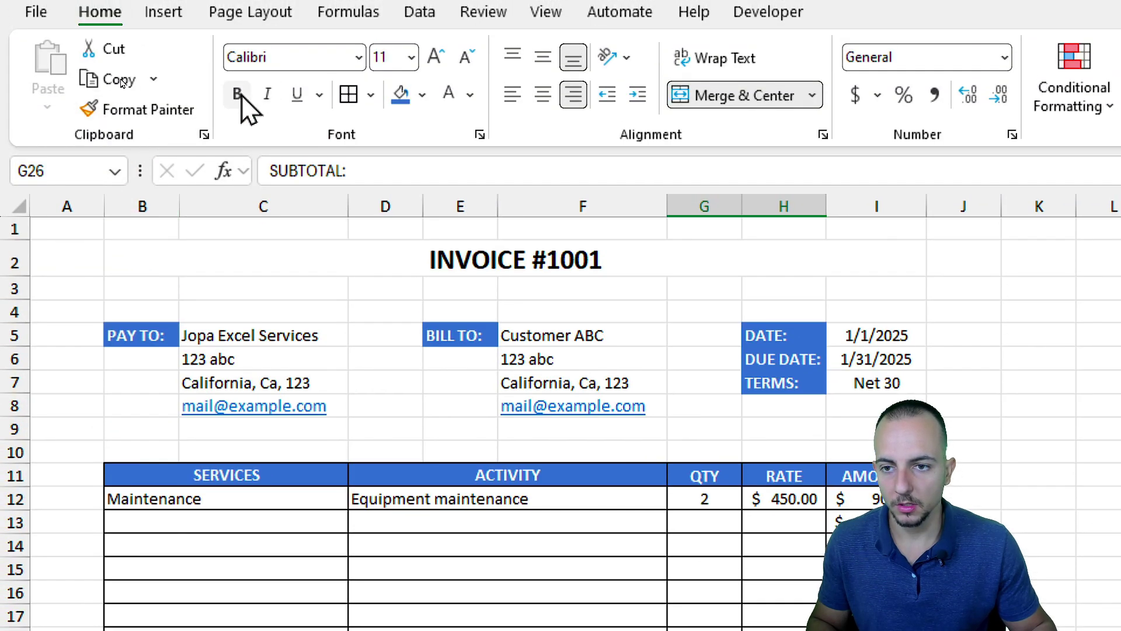
left_click(241, 93)
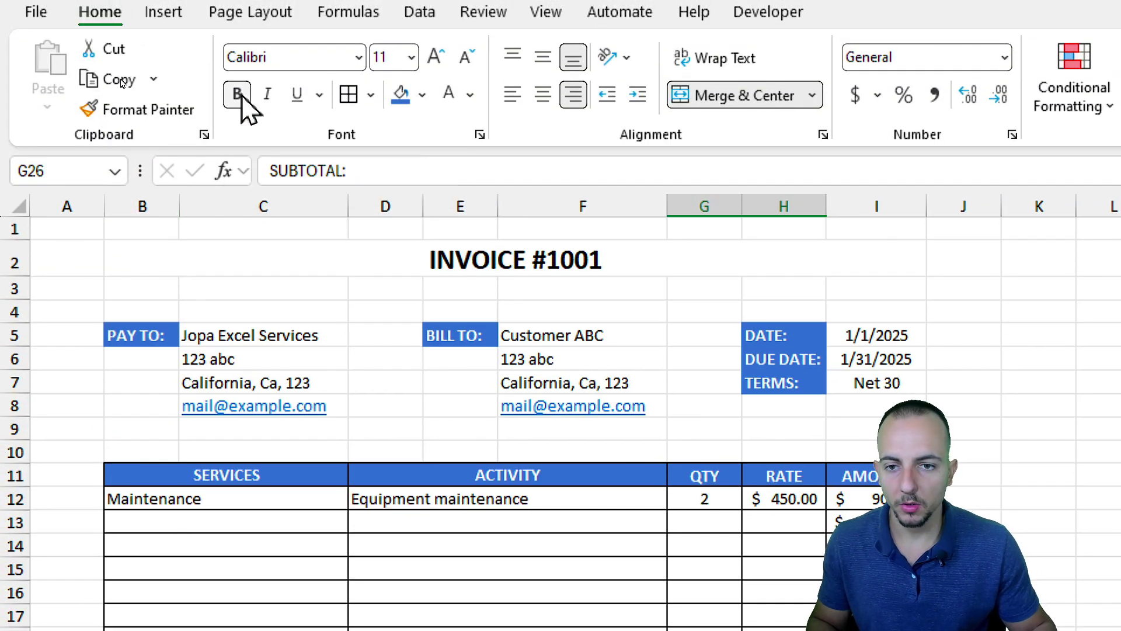
left_click(397, 99)
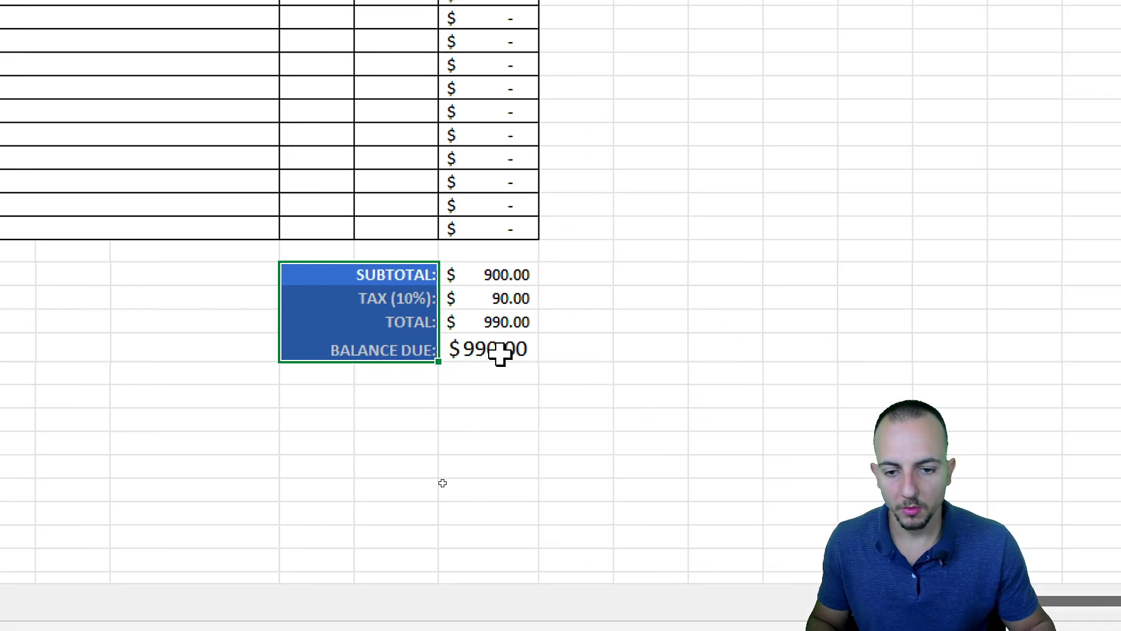
Format the balance due amount in I29 as bold white text on a blue fill
left_click(503, 349)
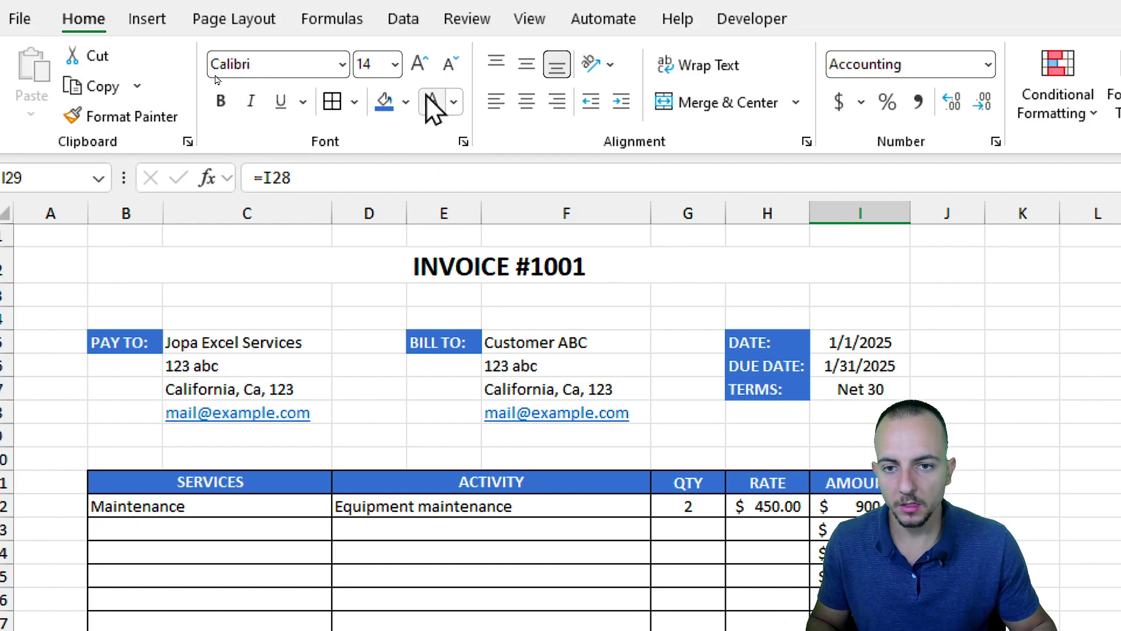
left_click(220, 101)
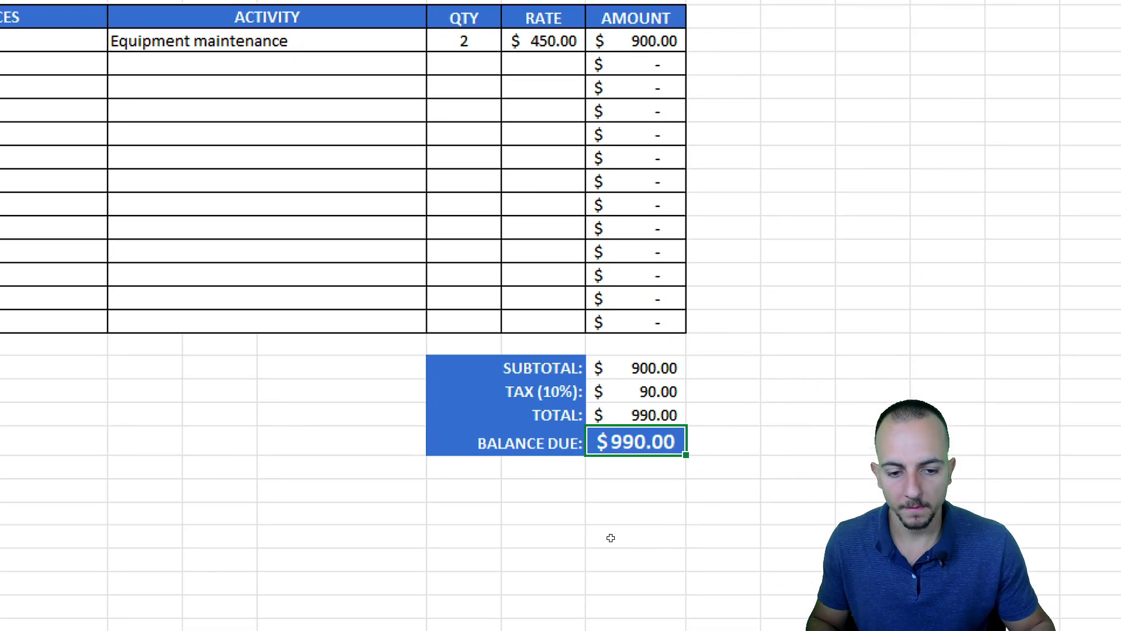
left_click(639, 533)
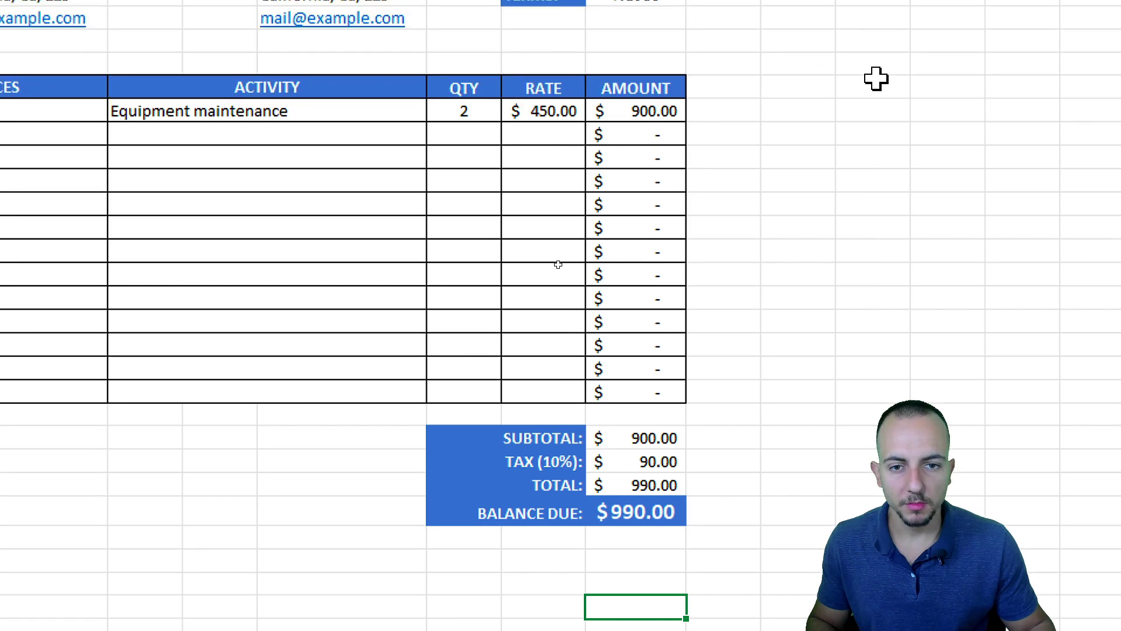
Set the Equipment maintenance rate in H12 to 1000 and widen column I slightly
left_click(549, 115)
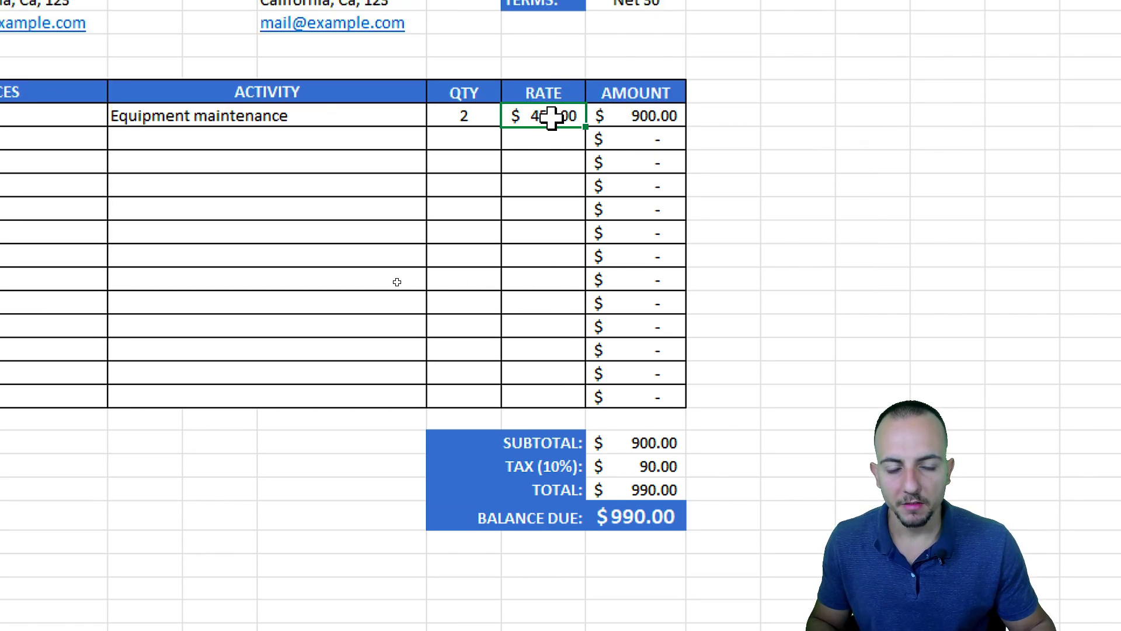
type("10")
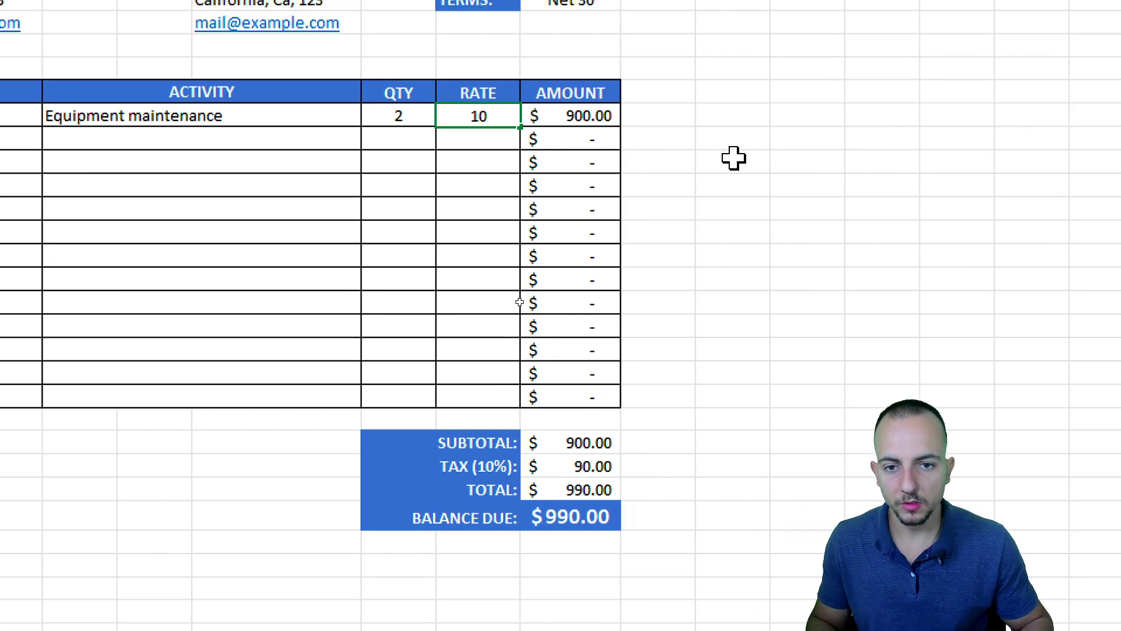
key("Return")
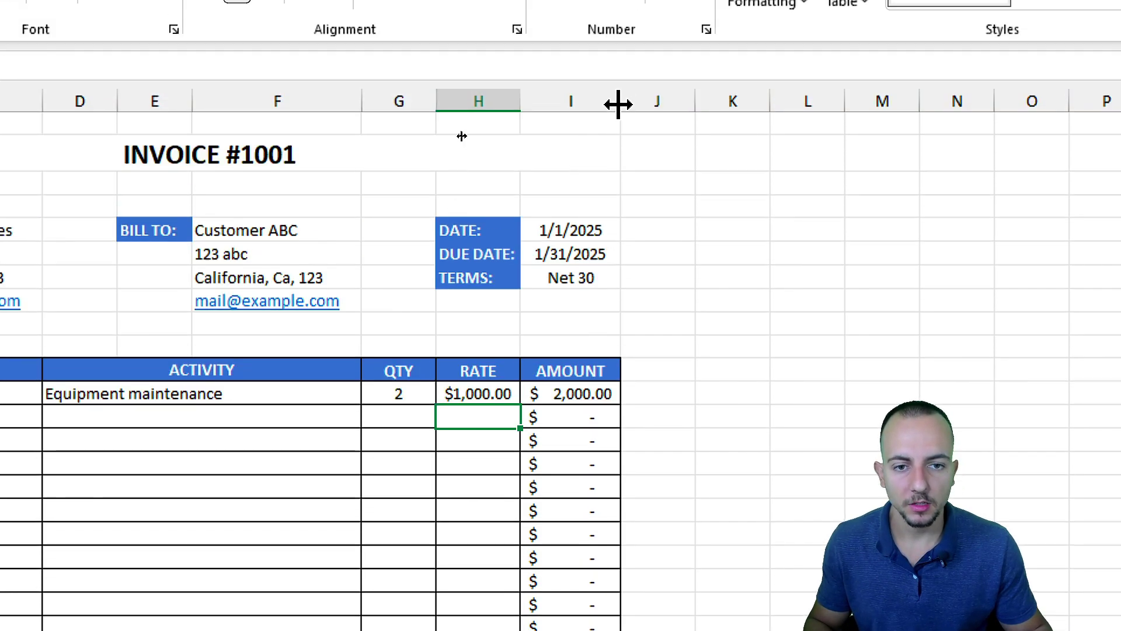
left_click_drag(617, 101, 628, 103)
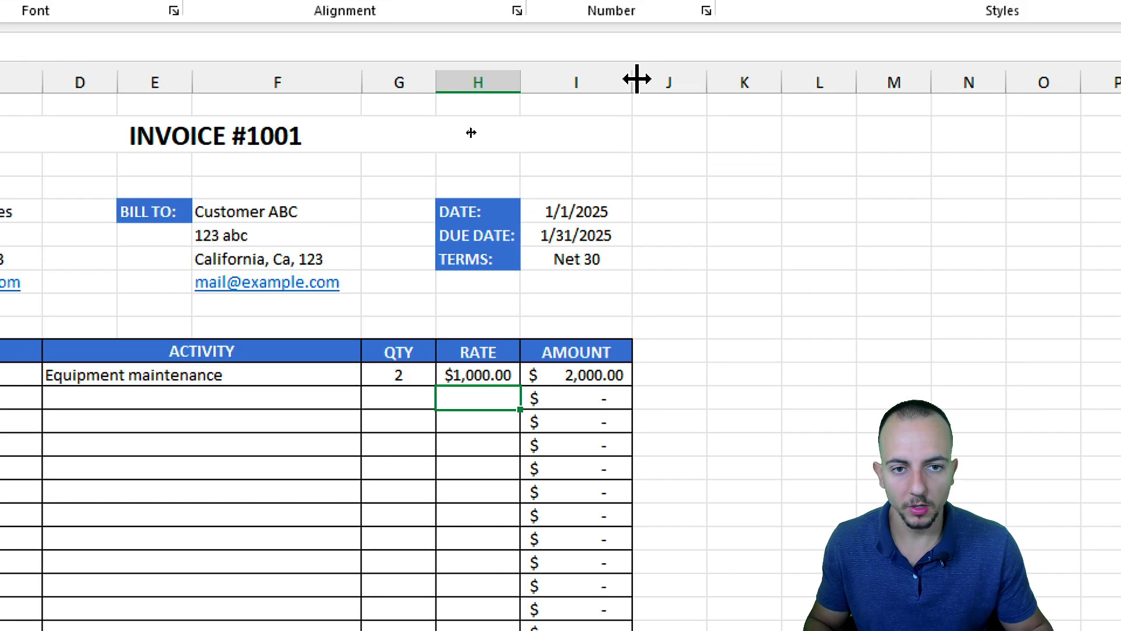
double_click(636, 78)
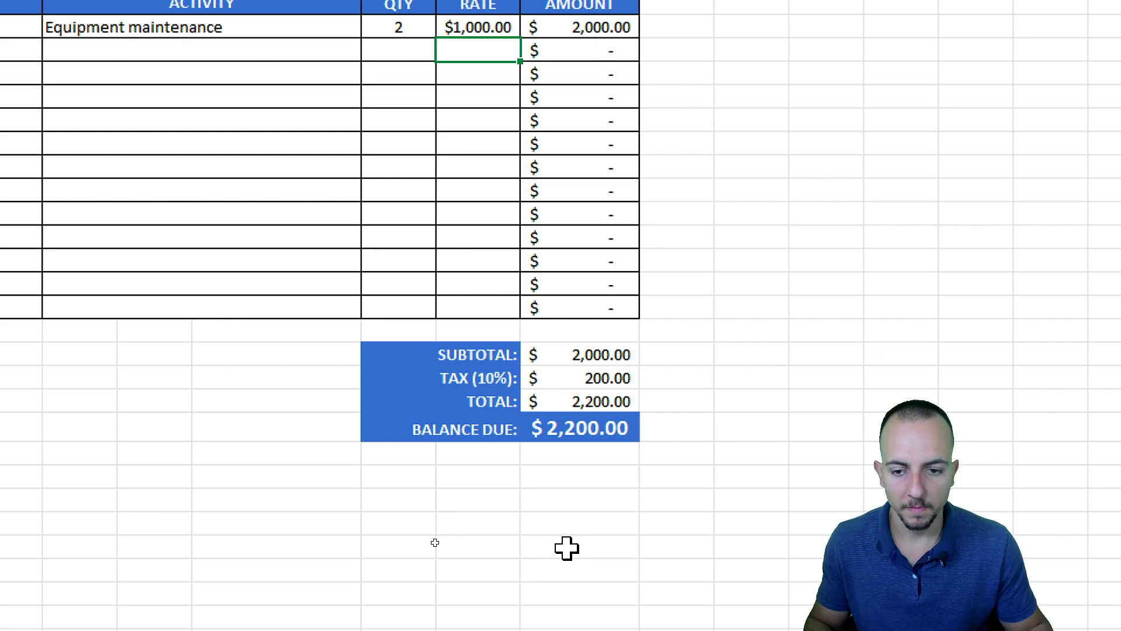
Merge and center B26:F29 beside the totals, align it vertically to the middle, and make it bold
left_click_drag(289, 353, 253, 384)
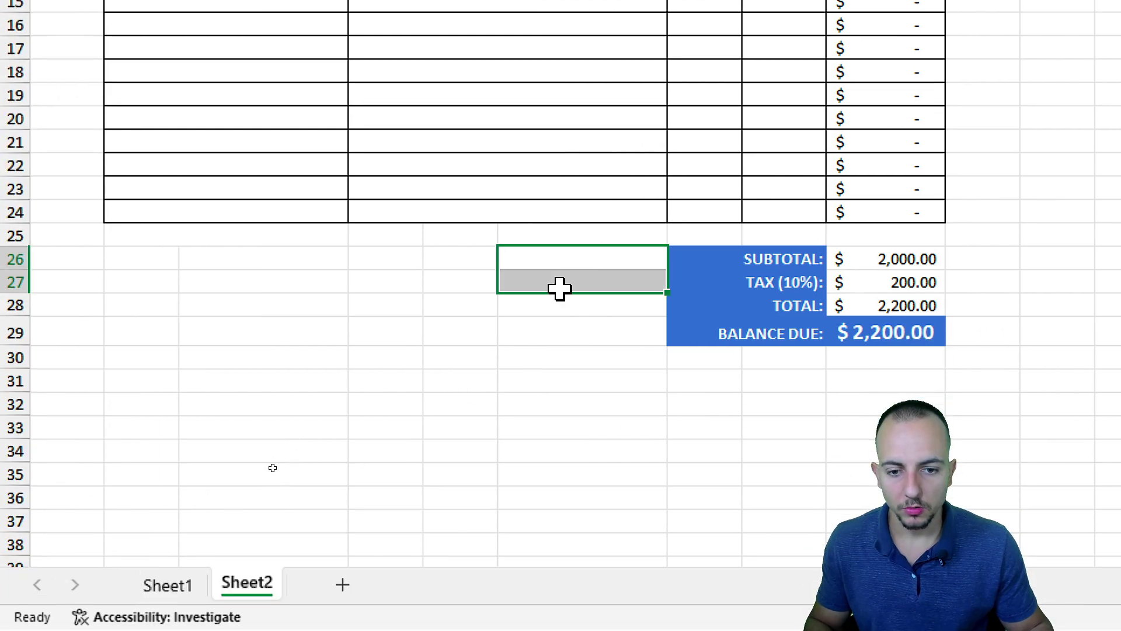
left_click_drag(560, 287, 148, 330)
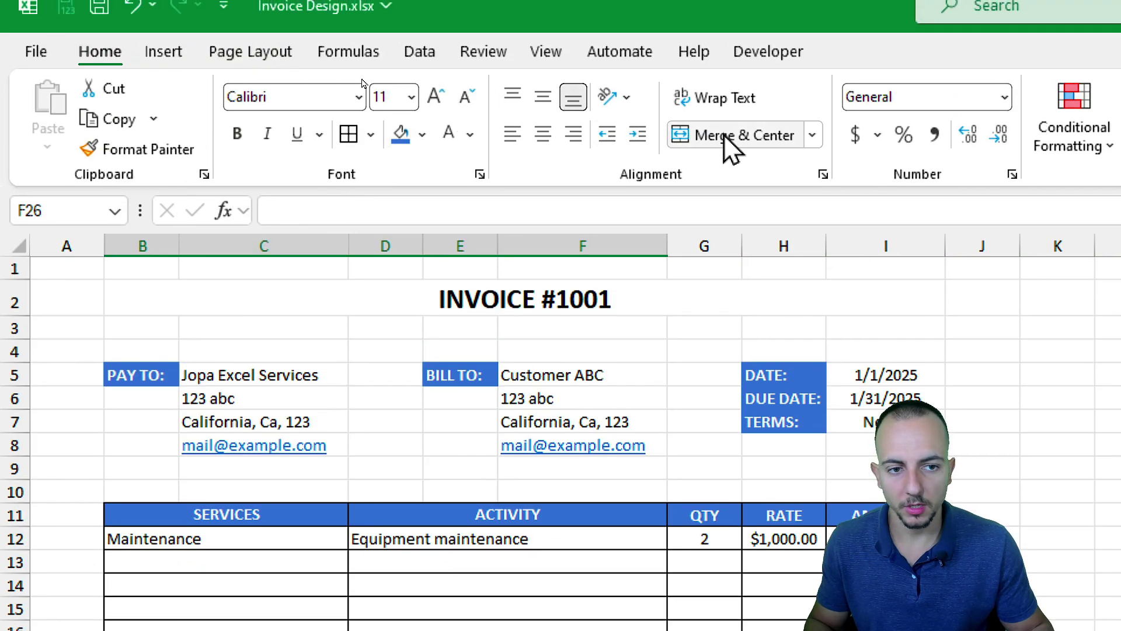
left_click(724, 138)
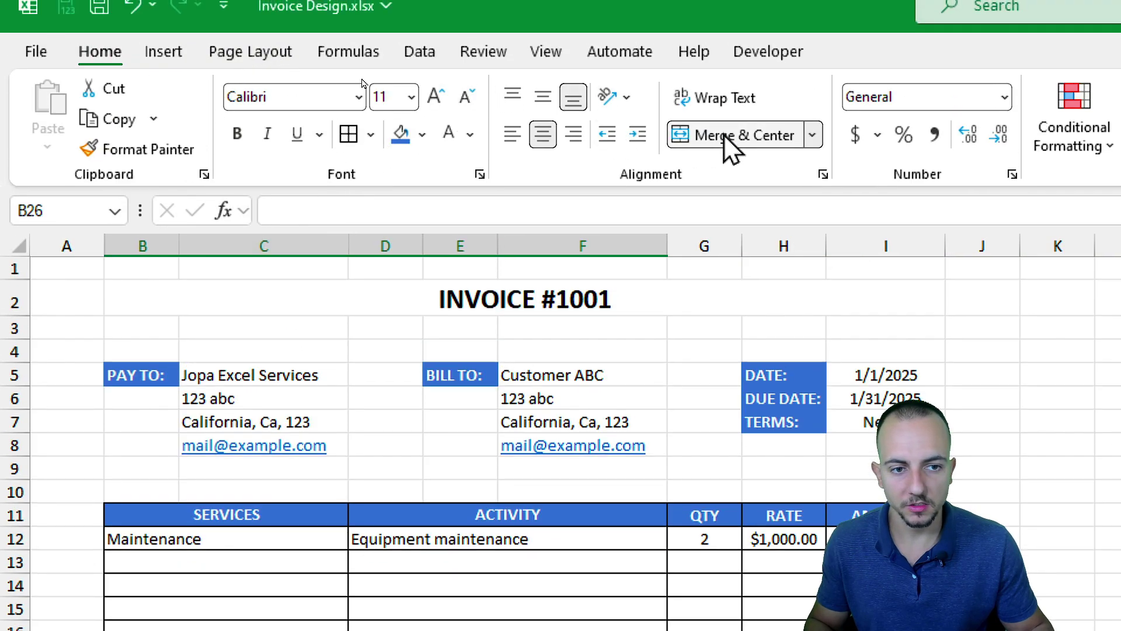
left_click(549, 101)
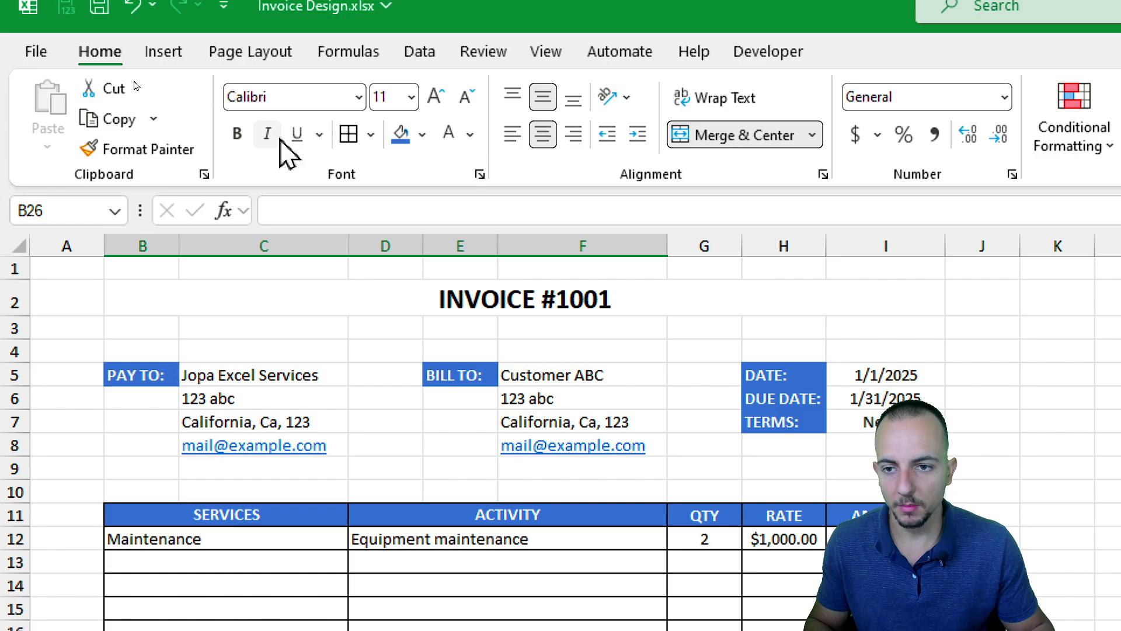
left_click(239, 138)
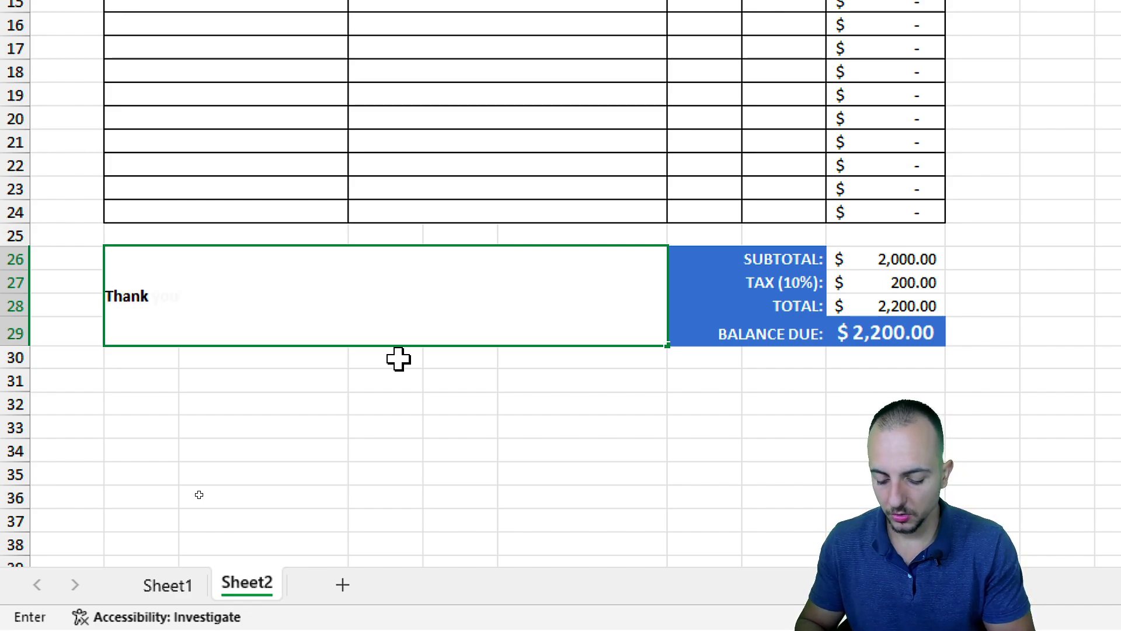
Enter "Thank you for your business." in the merged cell B26:F29
type("your business.")
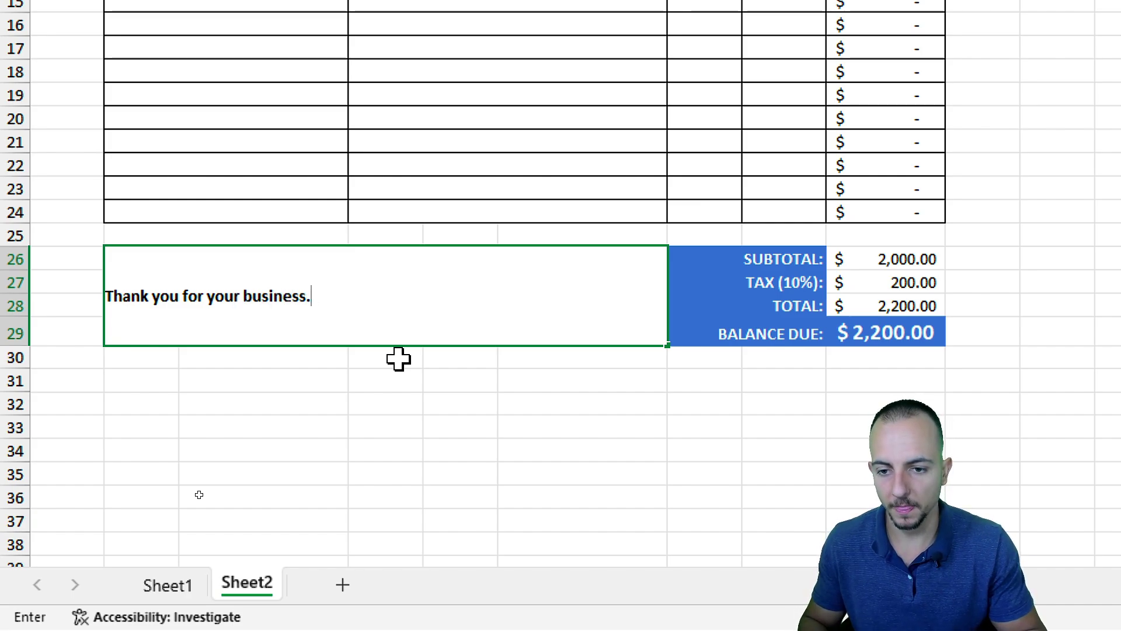
key("Return")
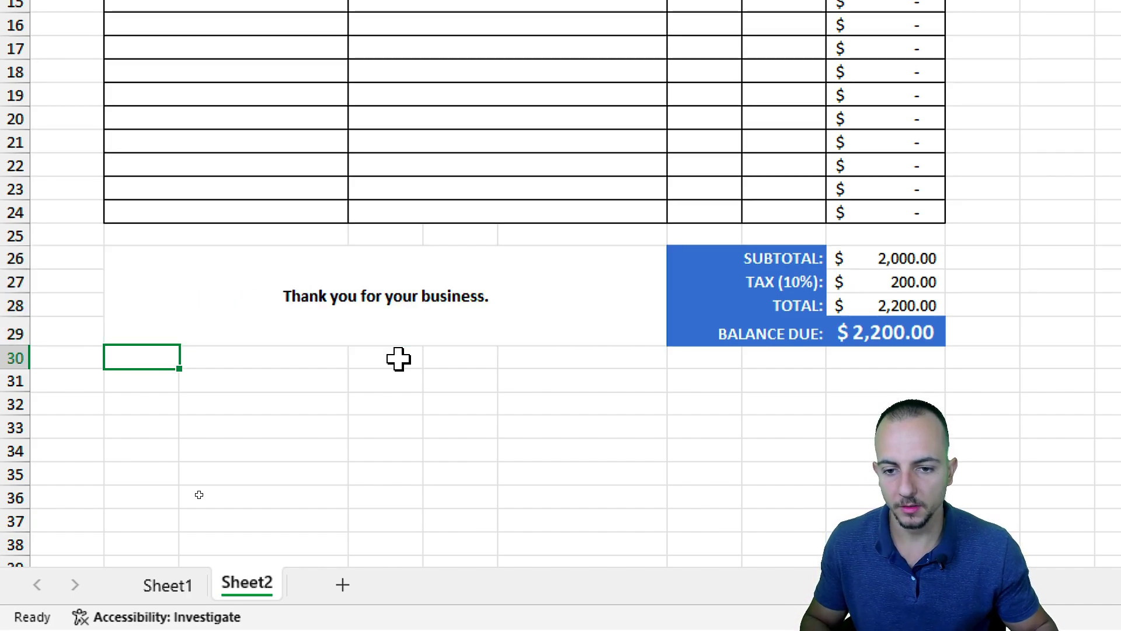
left_click(578, 380)
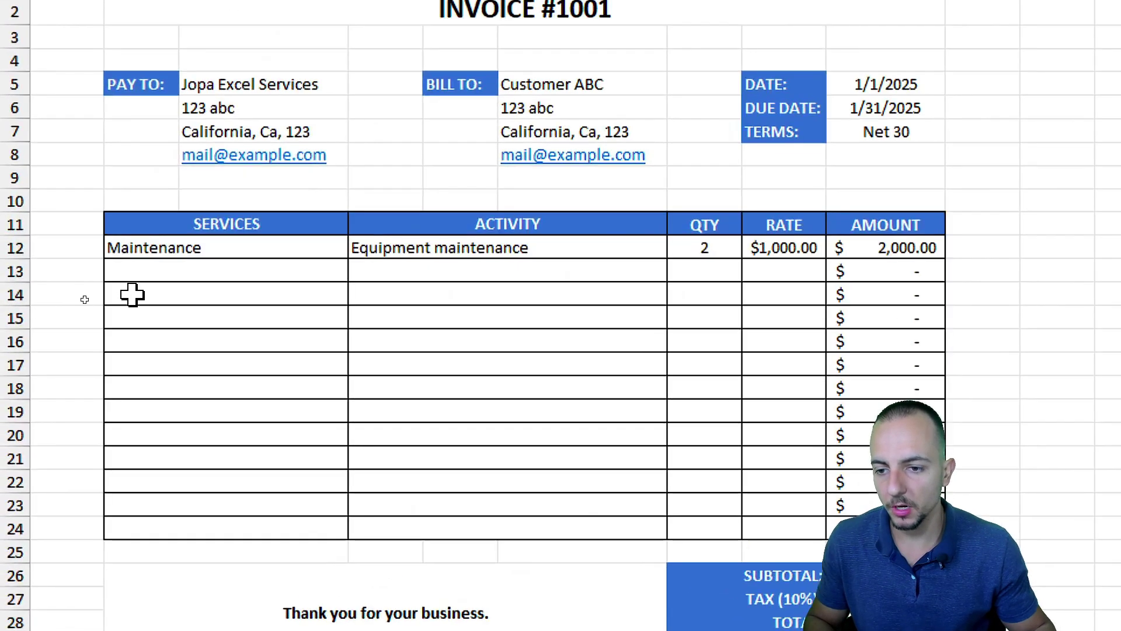
Insert a new row above row 16, inside the services table
left_click_drag(69, 294, 112, 388)
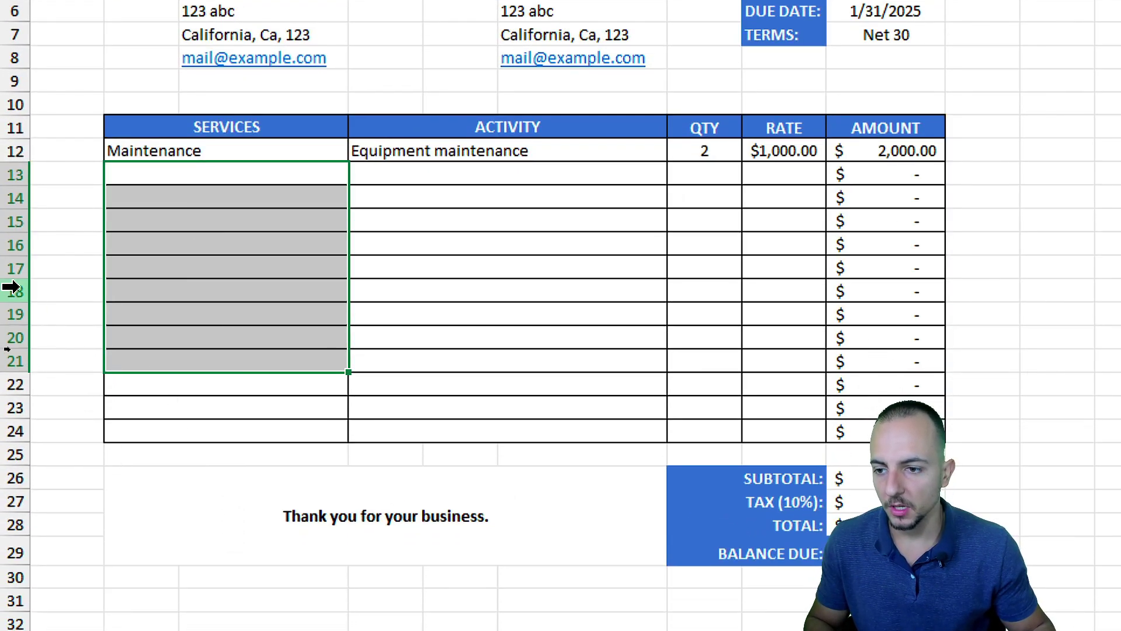
left_click(15, 267)
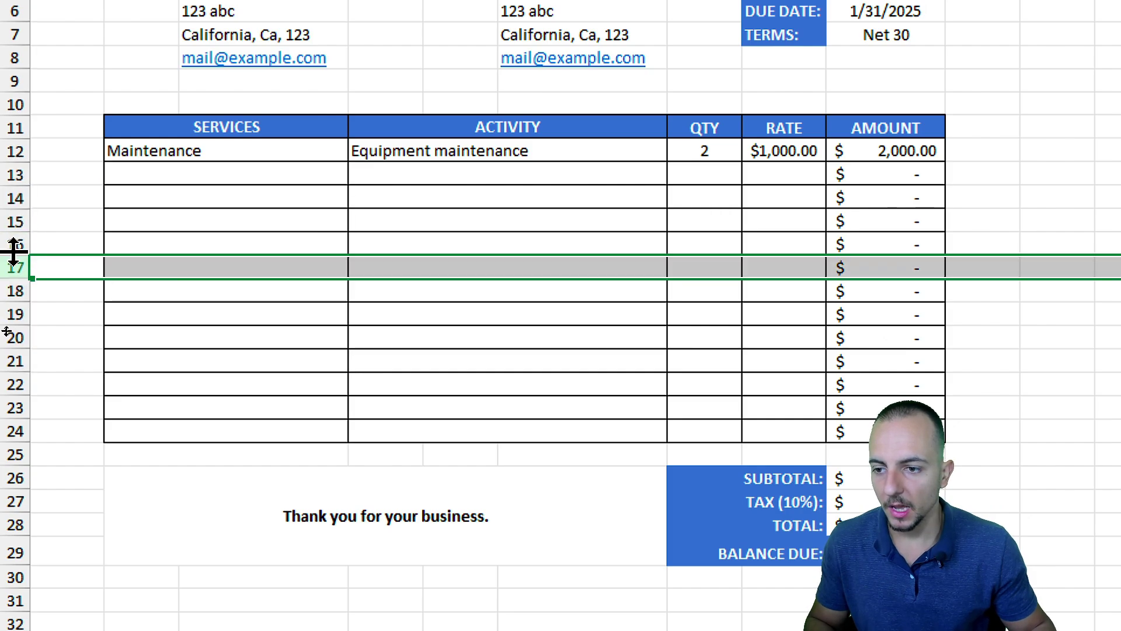
left_click(15, 244)
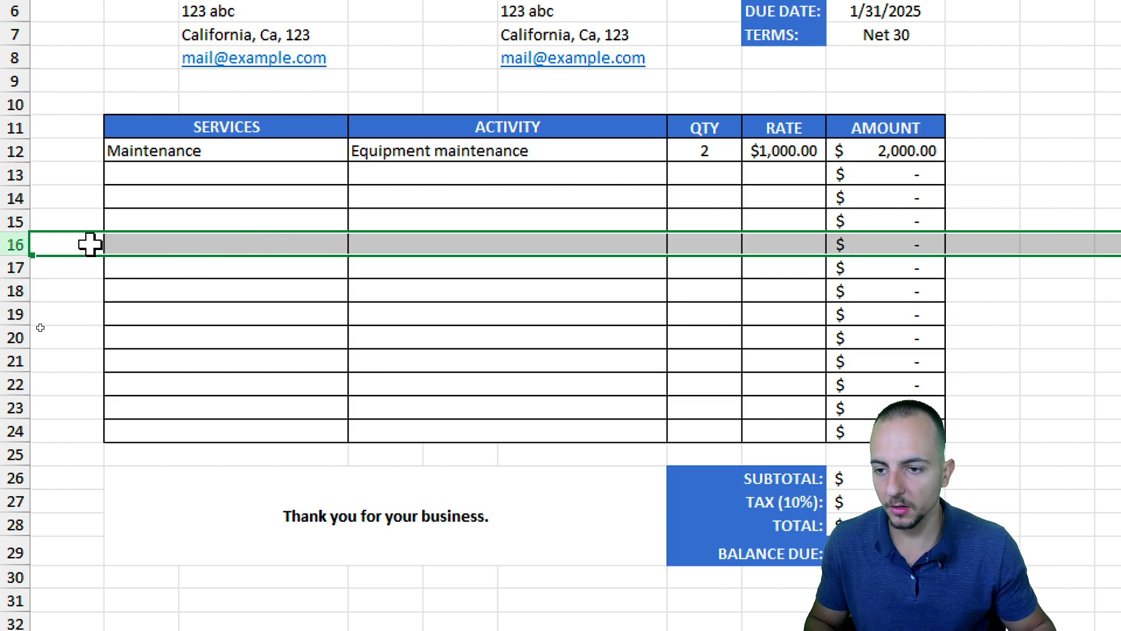
right_click(15, 243)
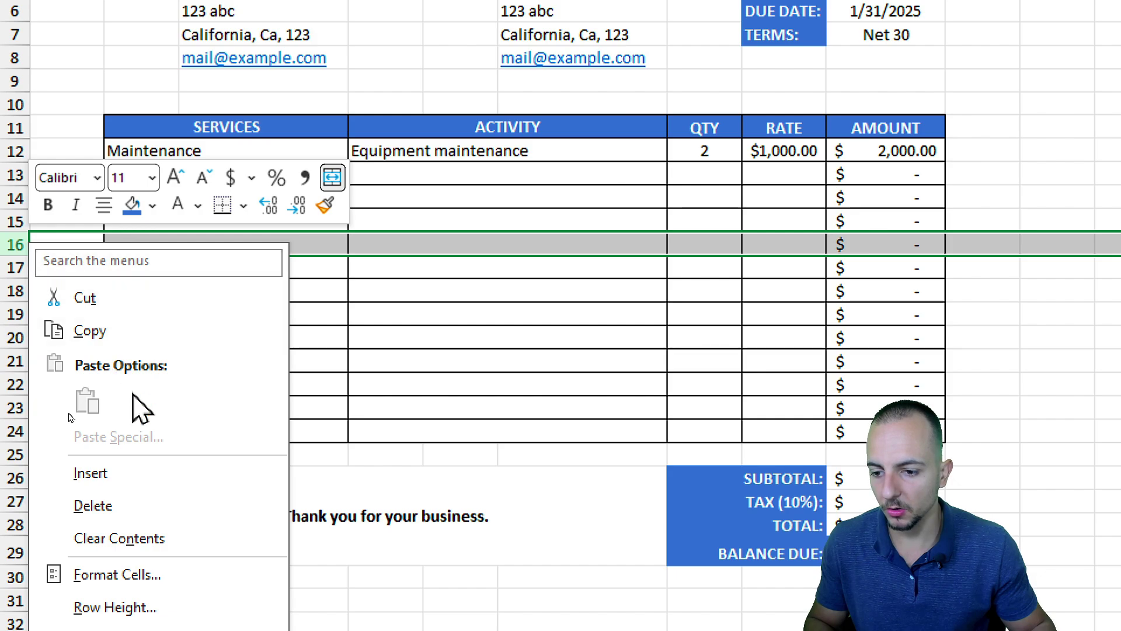
left_click(146, 471)
left_click(247, 358)
scroll(315, 497, "down", 1)
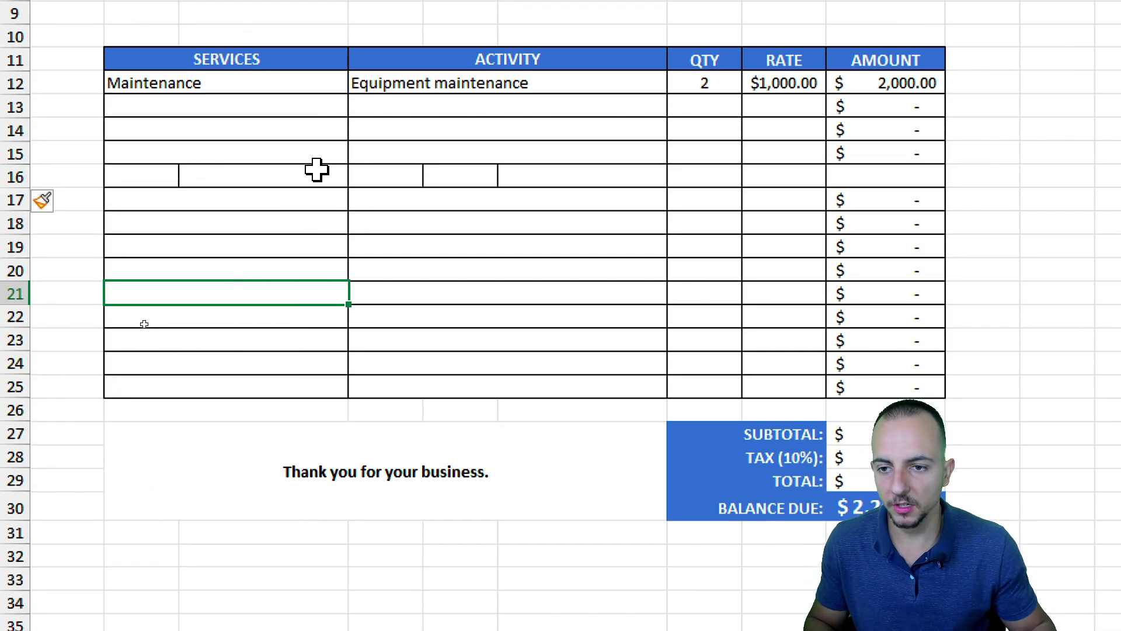
left_click_drag(205, 192, 175, 143)
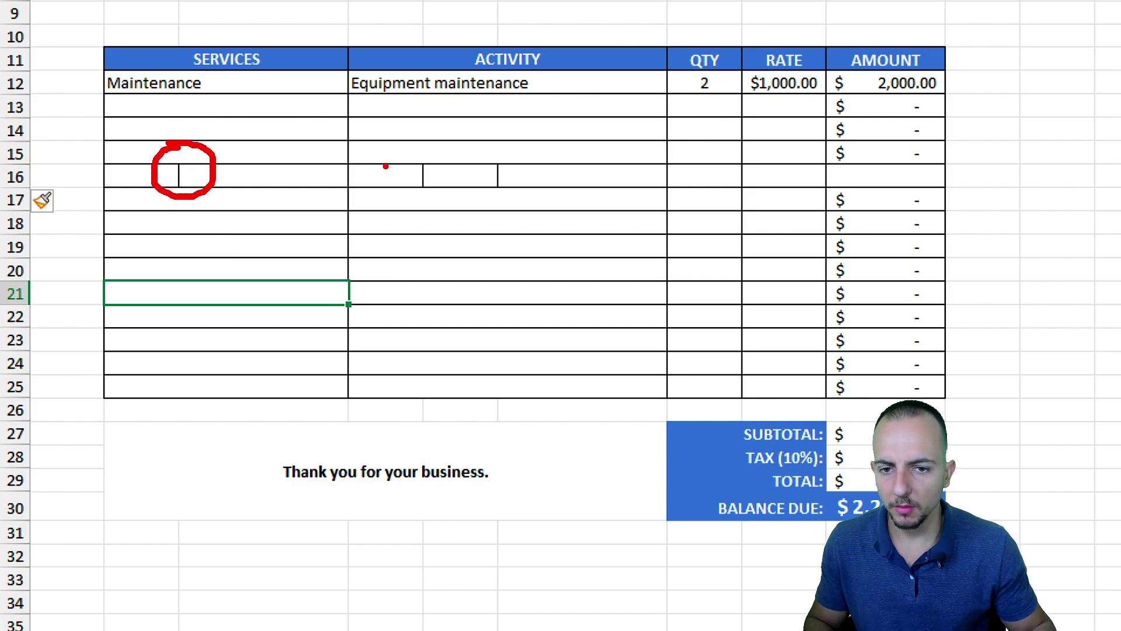
mouse_move(426, 142)
left_mouse_down()
mouse_move(430, 194)
mouse_move(467, 153)
mouse_move(562, 155)
left_mouse_up()
key("Escape")
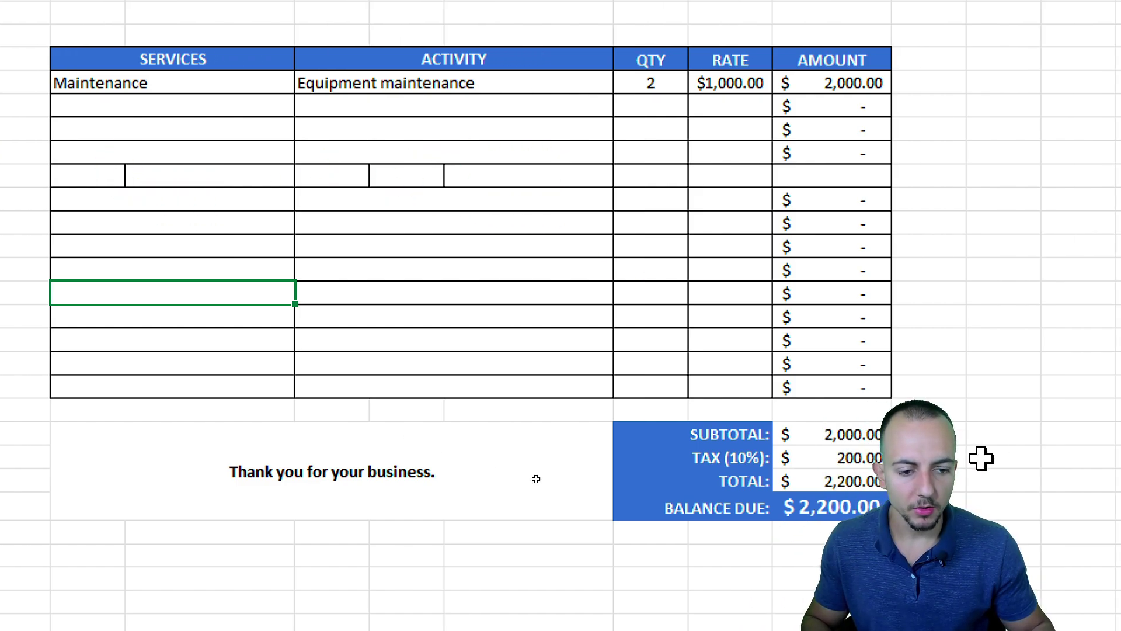
Open the subtotal formula in I27 and check whether its summed range covers the inserted row 16
double_click(916, 431)
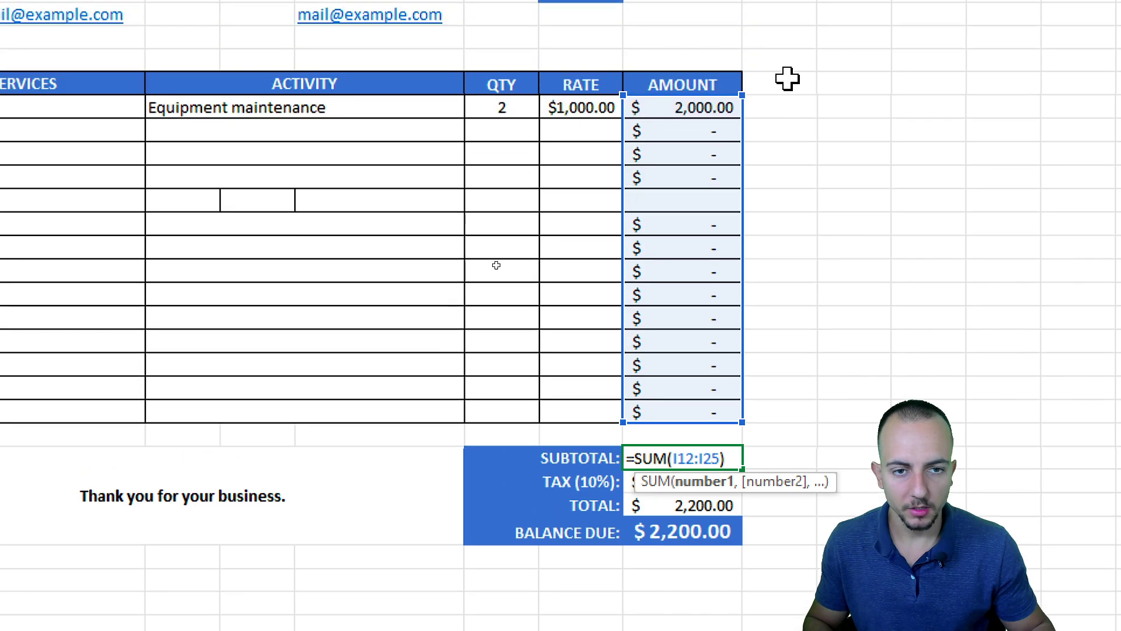
key("ctrl+2")
left_click_drag(761, 46, 863, 14)
mouse_move(738, 191)
left_mouse_down()
mouse_move(545, 211)
mouse_move(2, 217)
left_mouse_up()
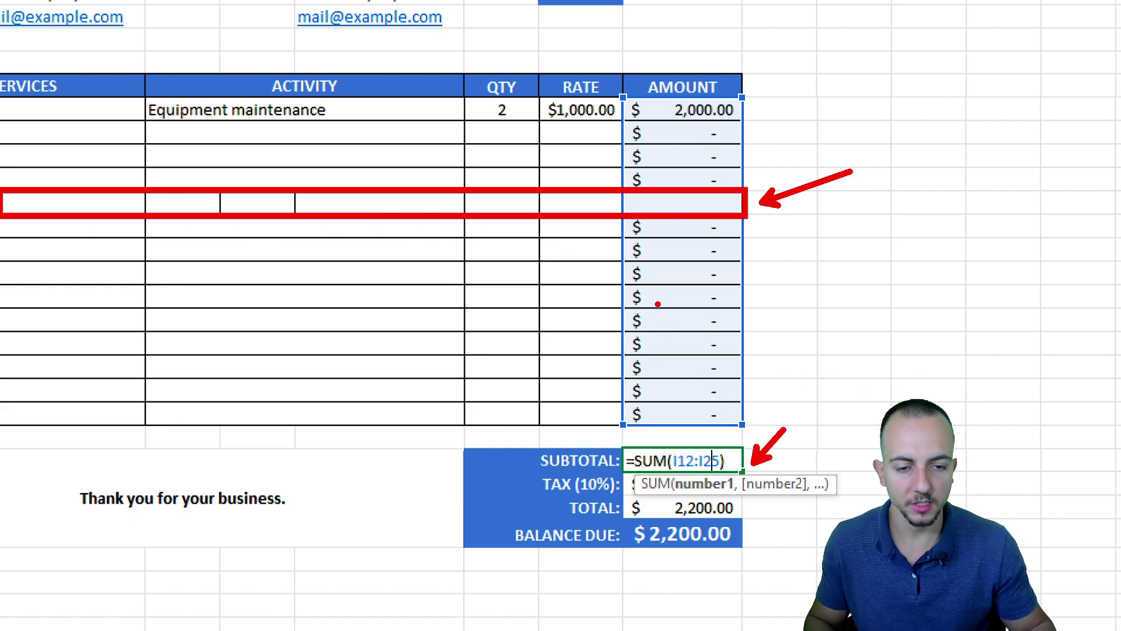
Leave the subtotal formula unchanged and undo the insertion of the blank row 16
key("Escape")
key("Escape")
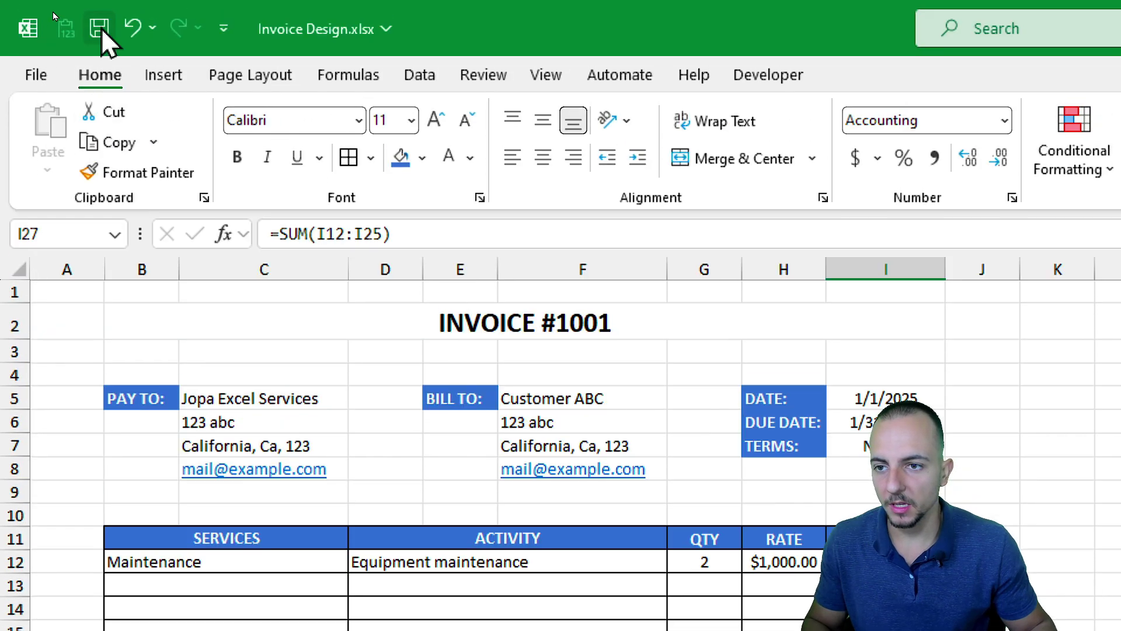
left_click(127, 28)
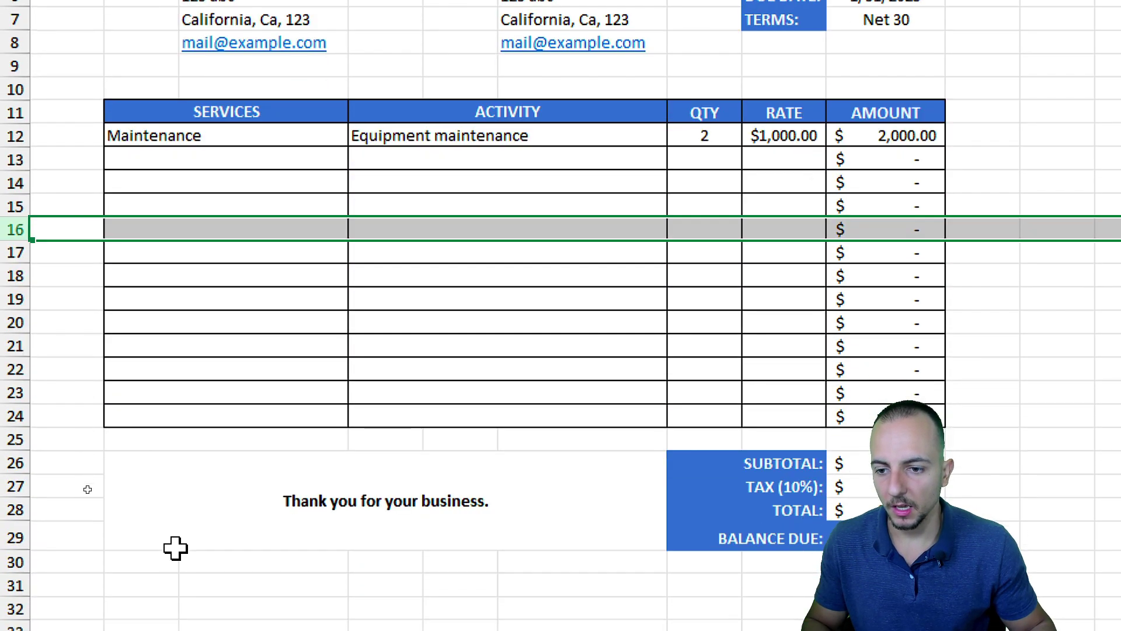
left_click(206, 306)
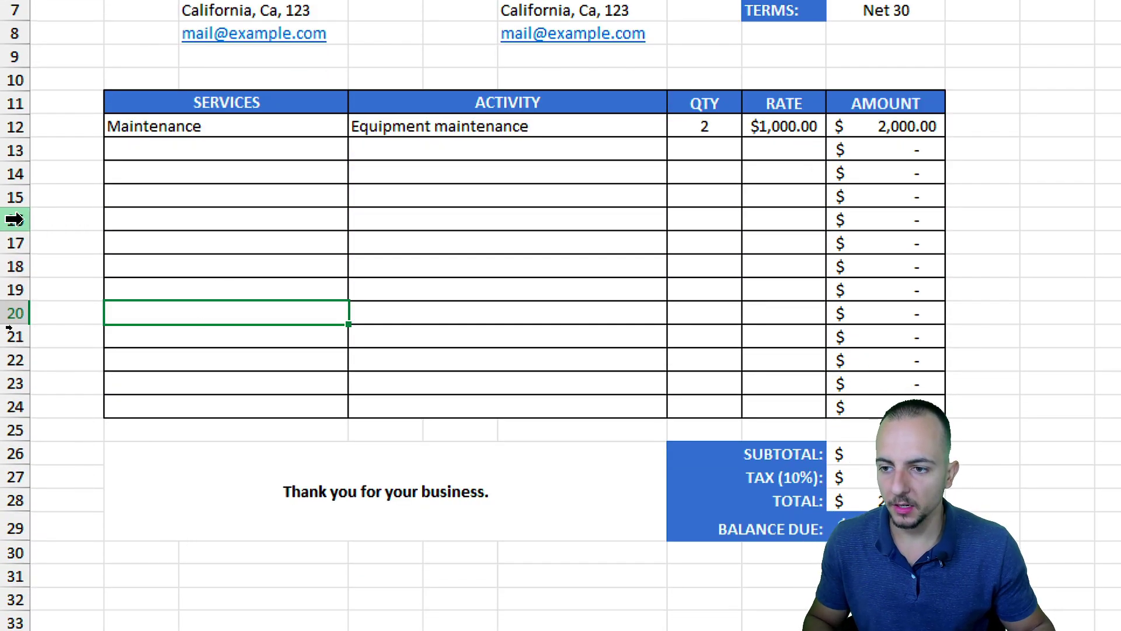
Copy row 16 of the services table and insert the copied row at row 16, keeping its borders and amount formula
left_click(17, 219)
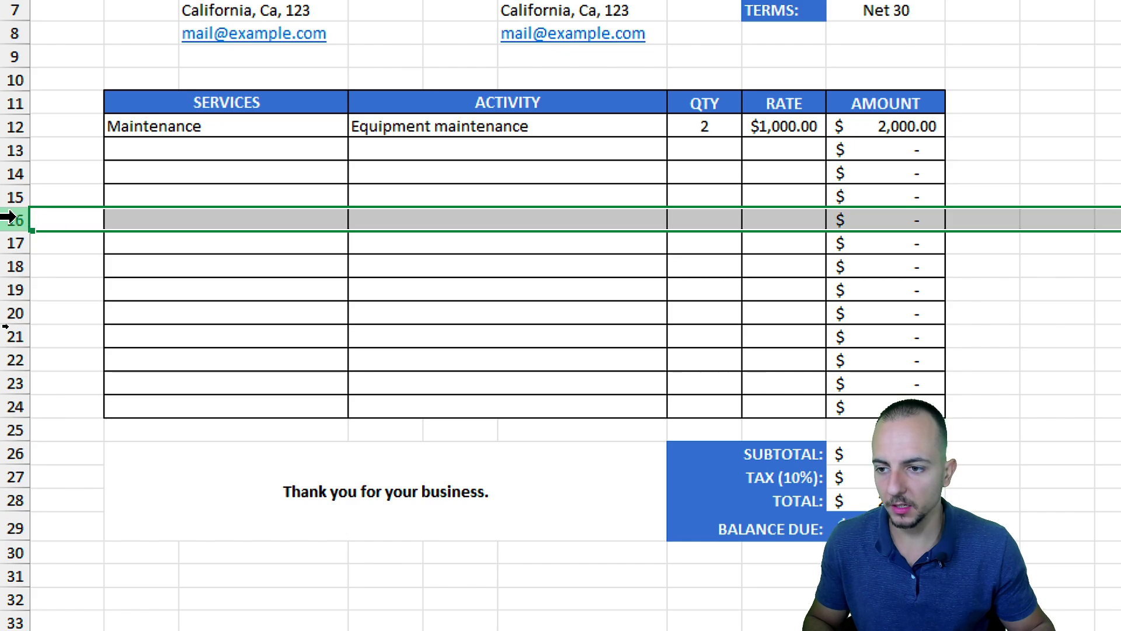
right_click(3, 227)
left_click(88, 282)
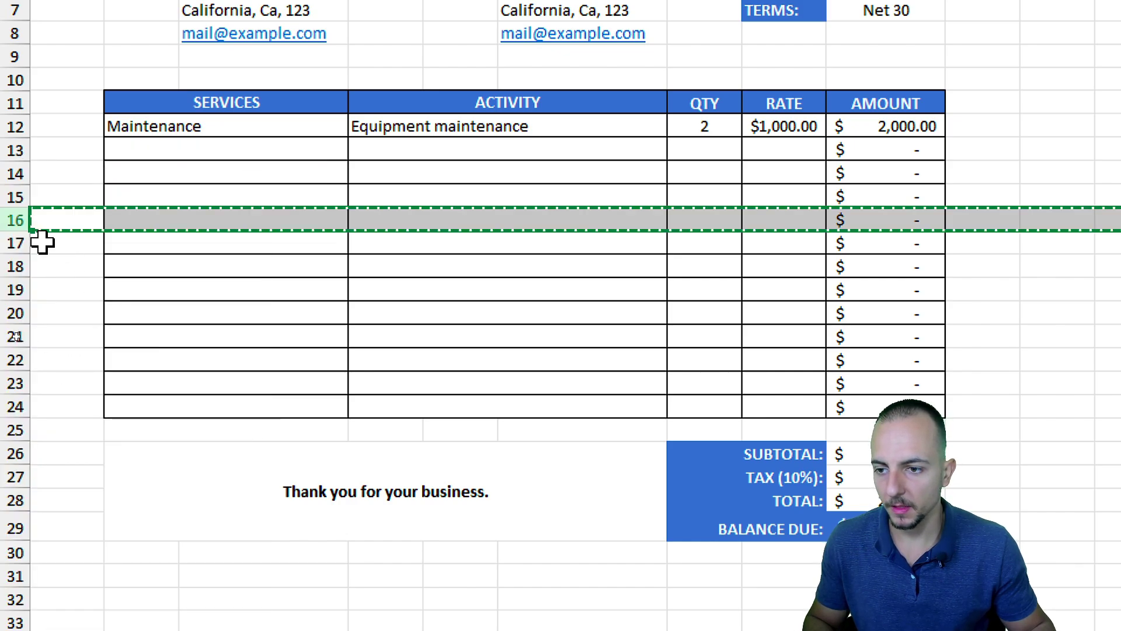
right_click(12, 219)
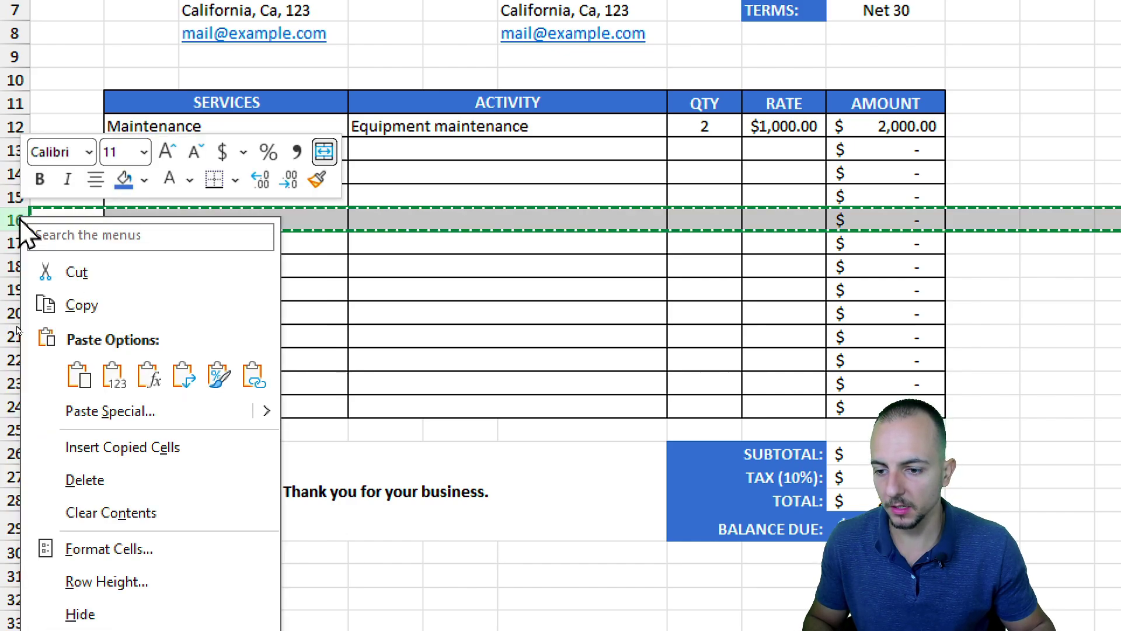
left_click(108, 449)
left_click(303, 334)
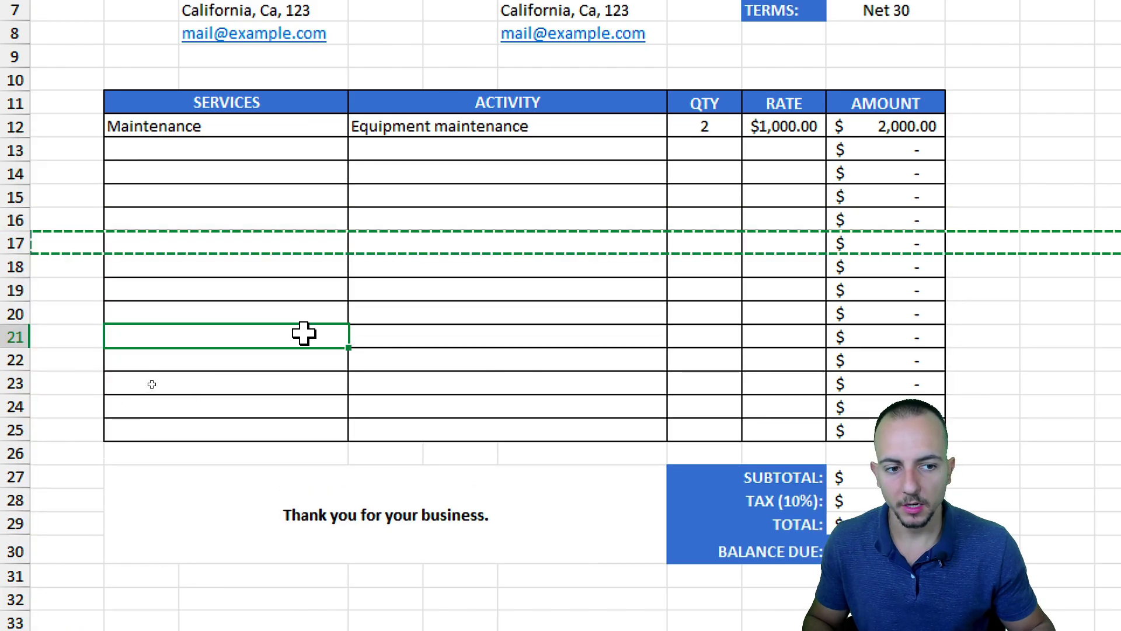
Check the subtotal formula in I27 to see whether its summed range covers the row added to the table
left_click_drag(296, 229, 928, 289)
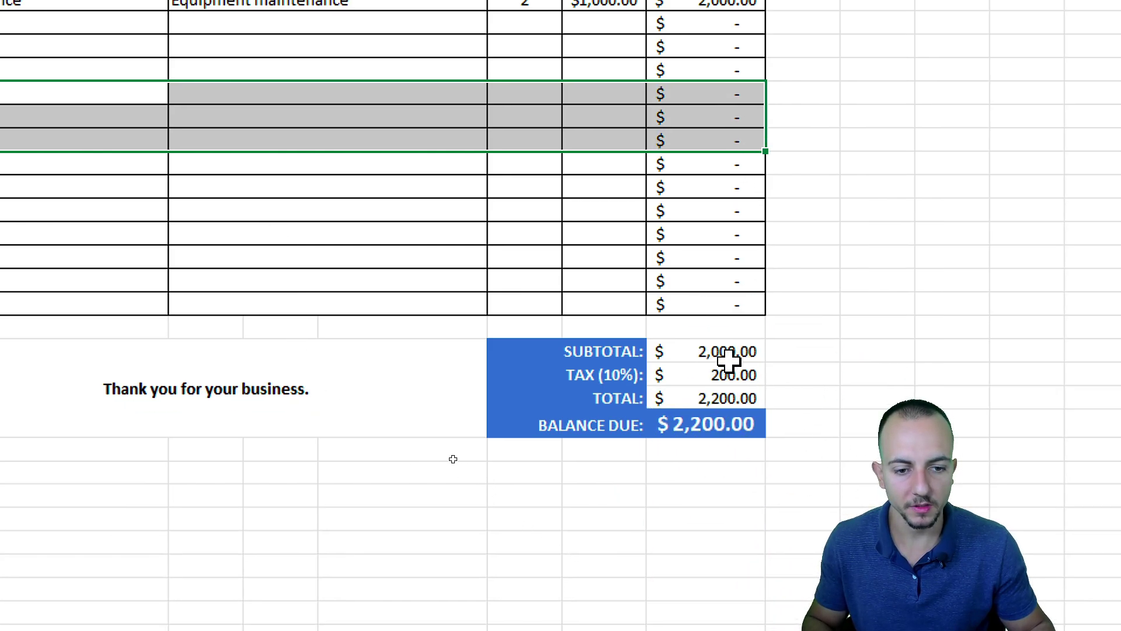
double_click(903, 480)
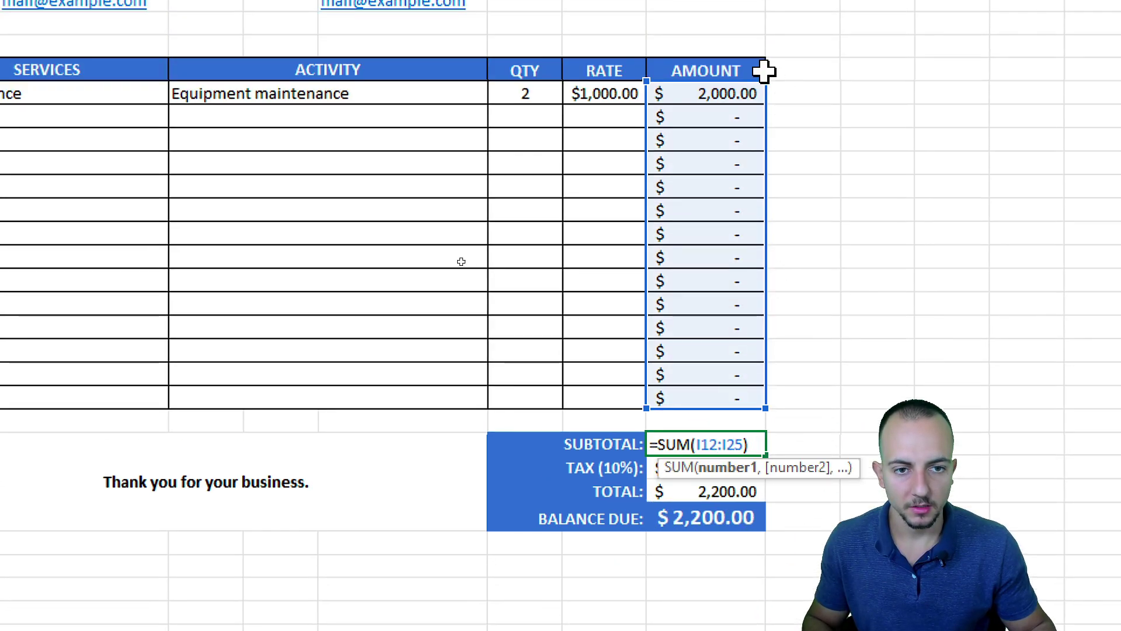
key("Escape")
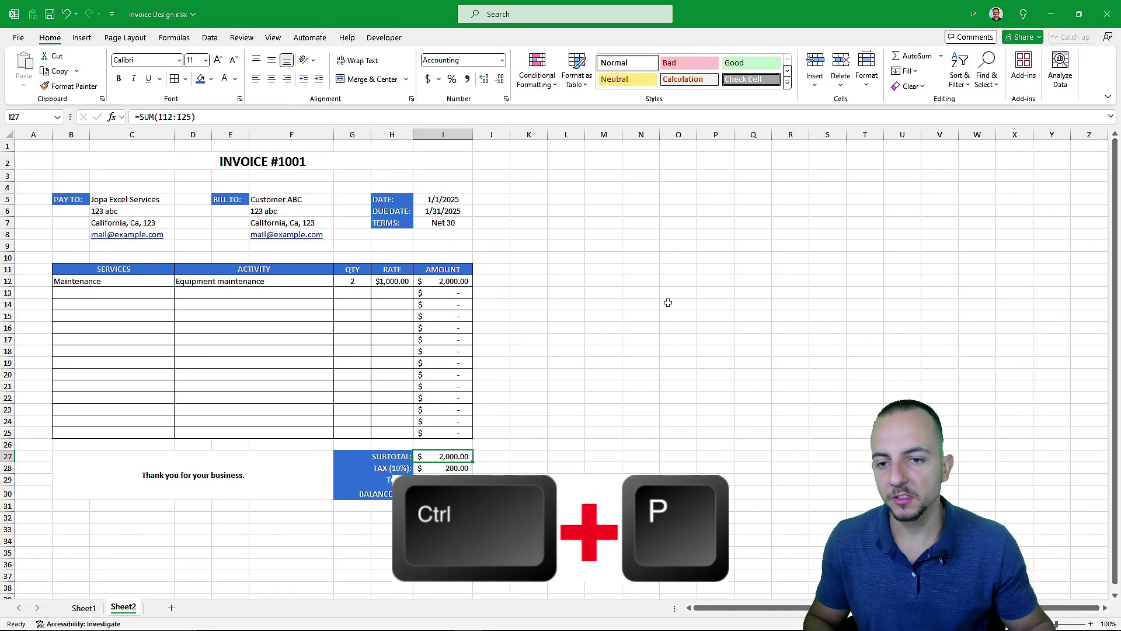
Check how the invoice fits on the page in the print preview, and return to the sheet
key("ctrl+p")
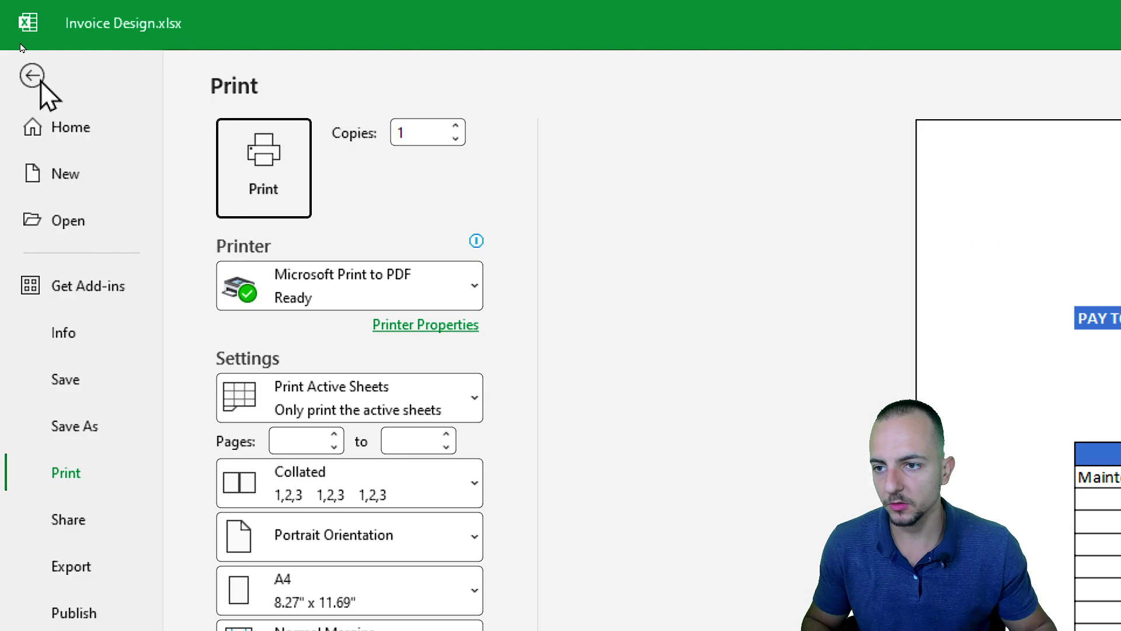
left_click(16, 40)
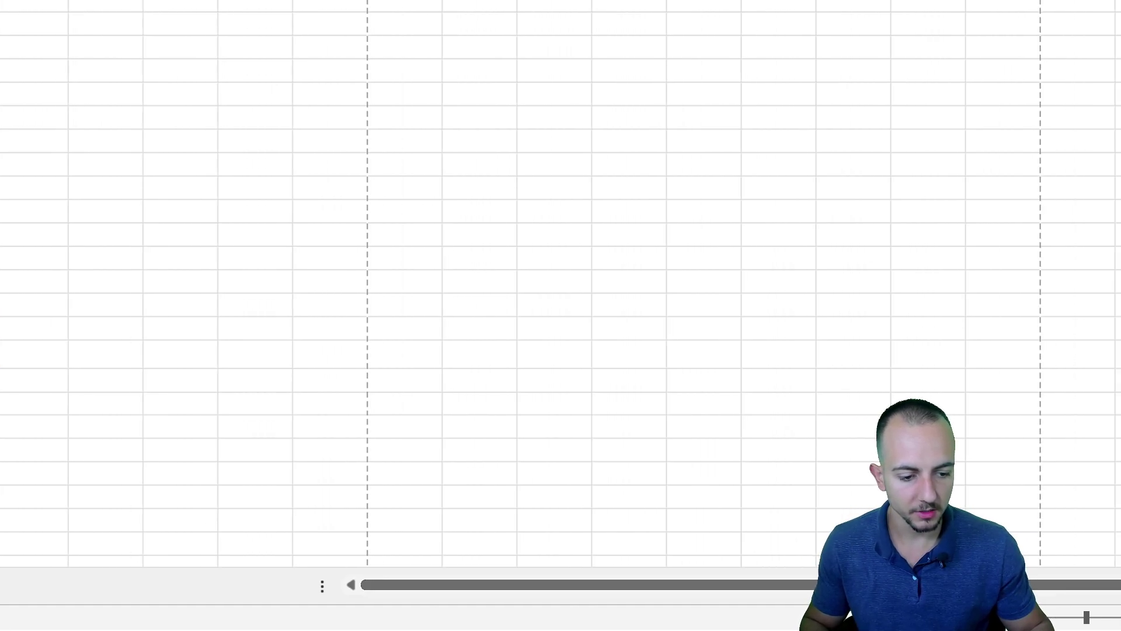
In Page Break Preview, remove the vertical page break inside the invoice and limit the print area to B2:I30
left_click(972, 617)
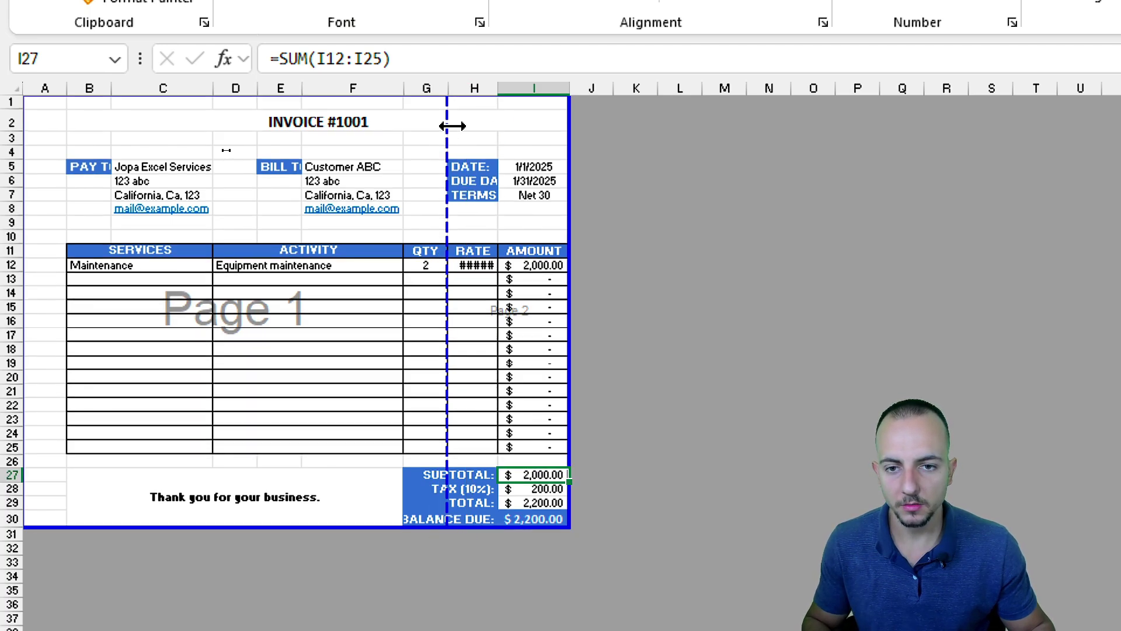
left_click_drag(453, 120, 568, 121)
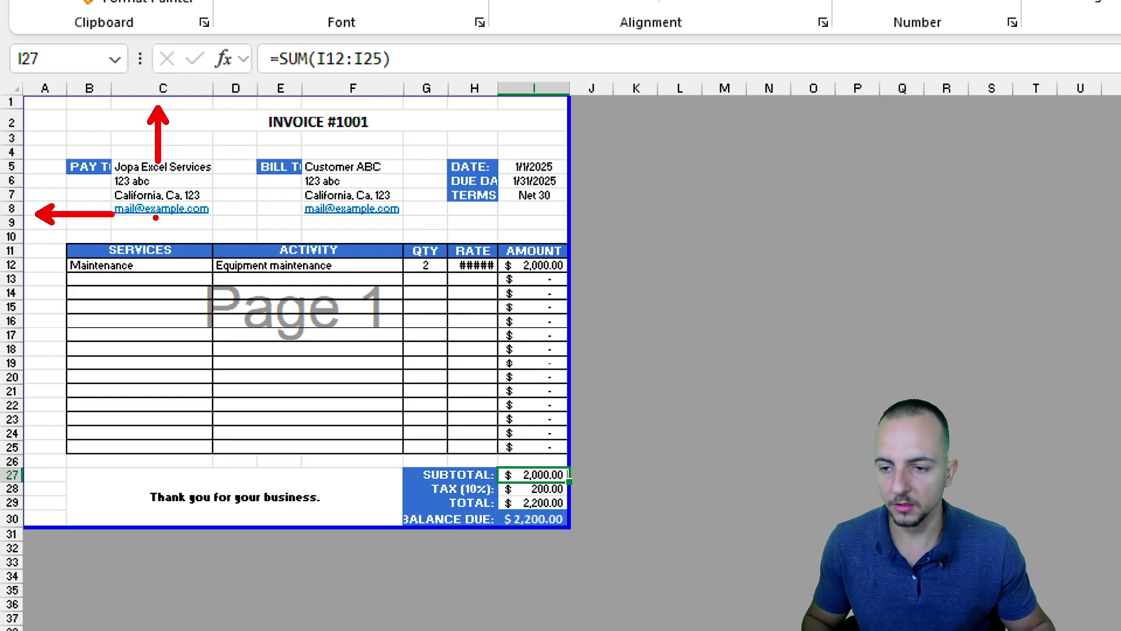
left_click_drag(27, 185, 67, 184)
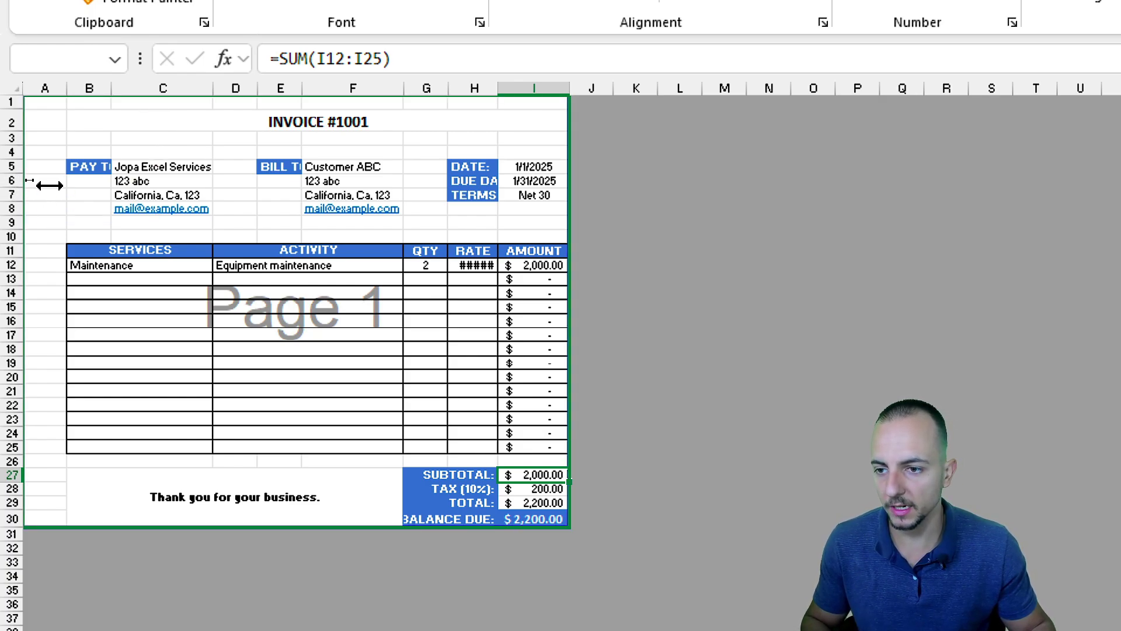
left_click_drag(185, 99, 175, 110)
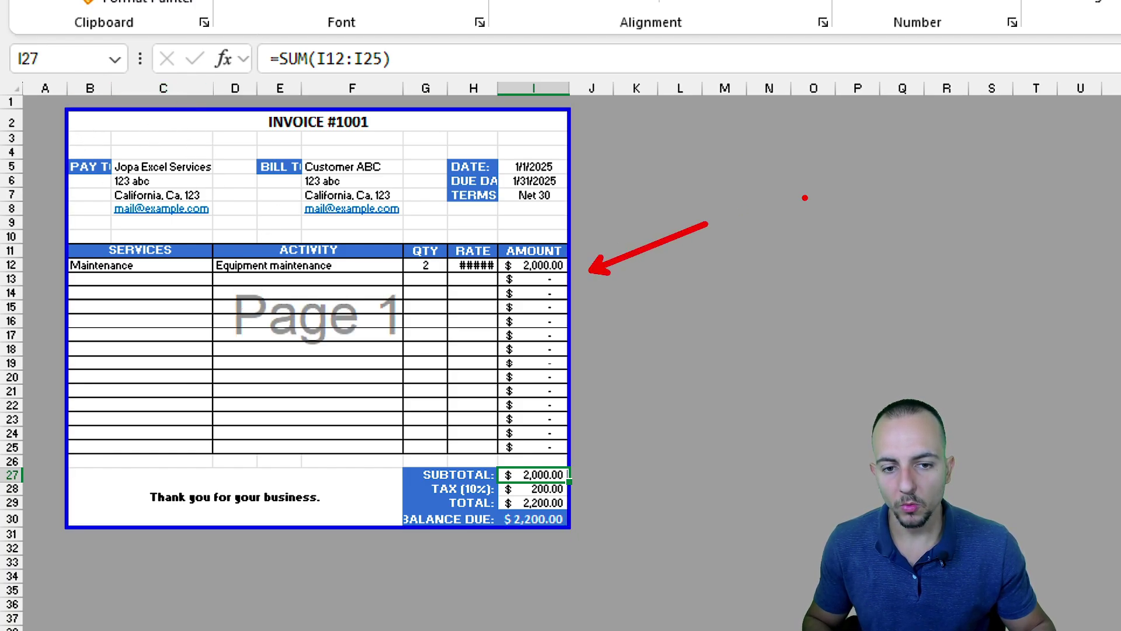
mouse_move(92, 151)
left_mouse_down()
mouse_move(304, 153)
mouse_move(461, 379)
mouse_move(461, 506)
left_mouse_up()
key("Escape")
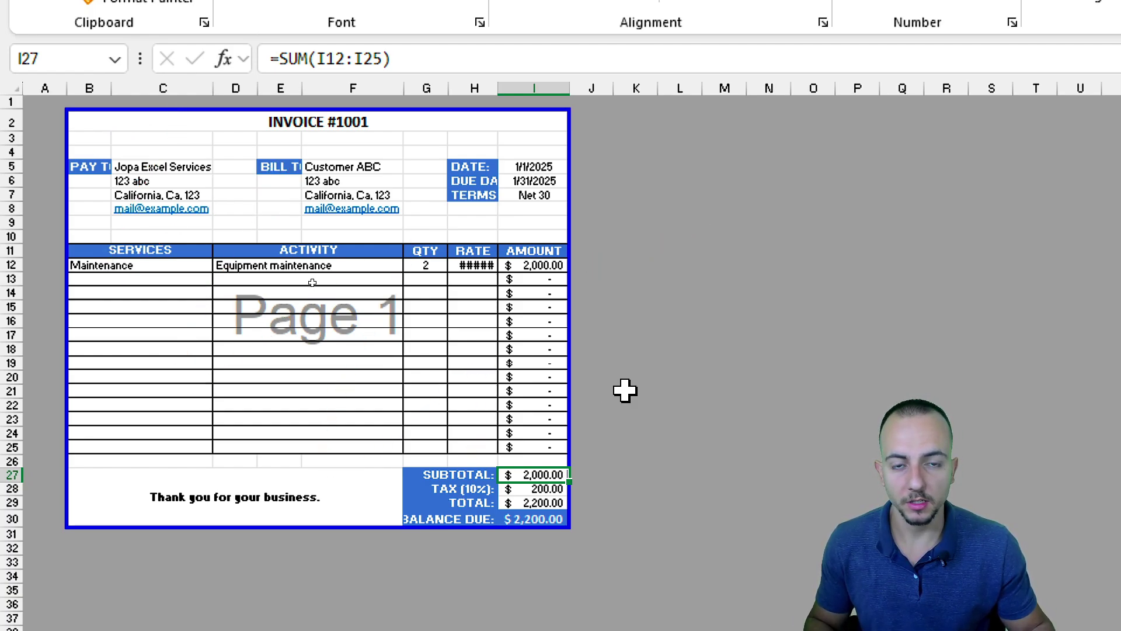
key("ctrl+2")
mouse_move(625, 335)
left_mouse_down()
mouse_move(726, 230)
mouse_move(860, 538)
left_mouse_up()
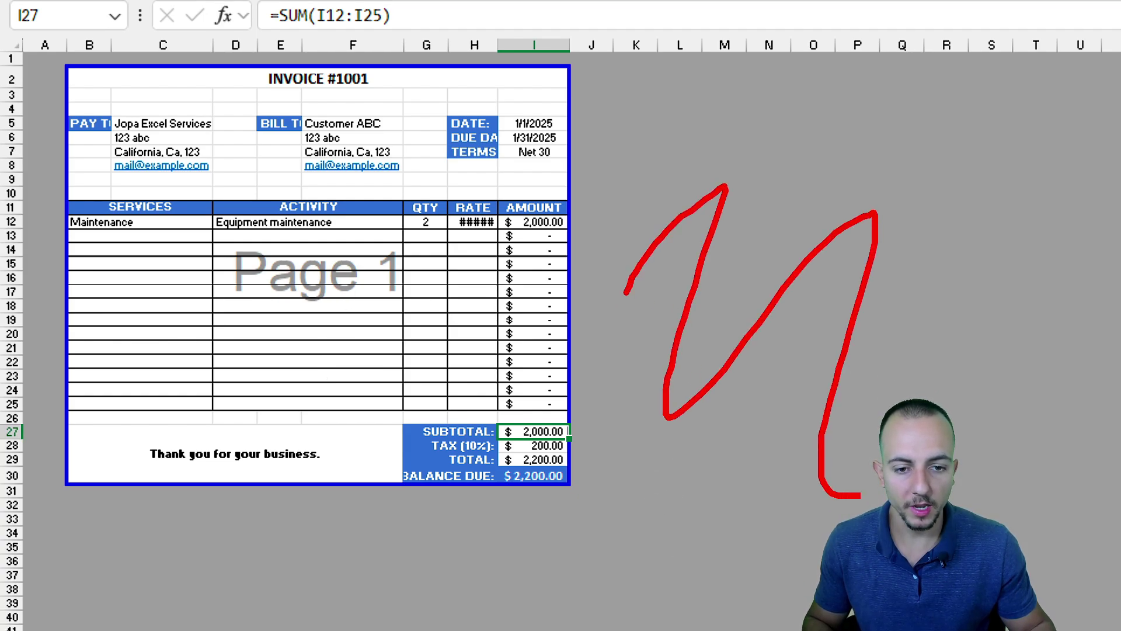
key("Escape")
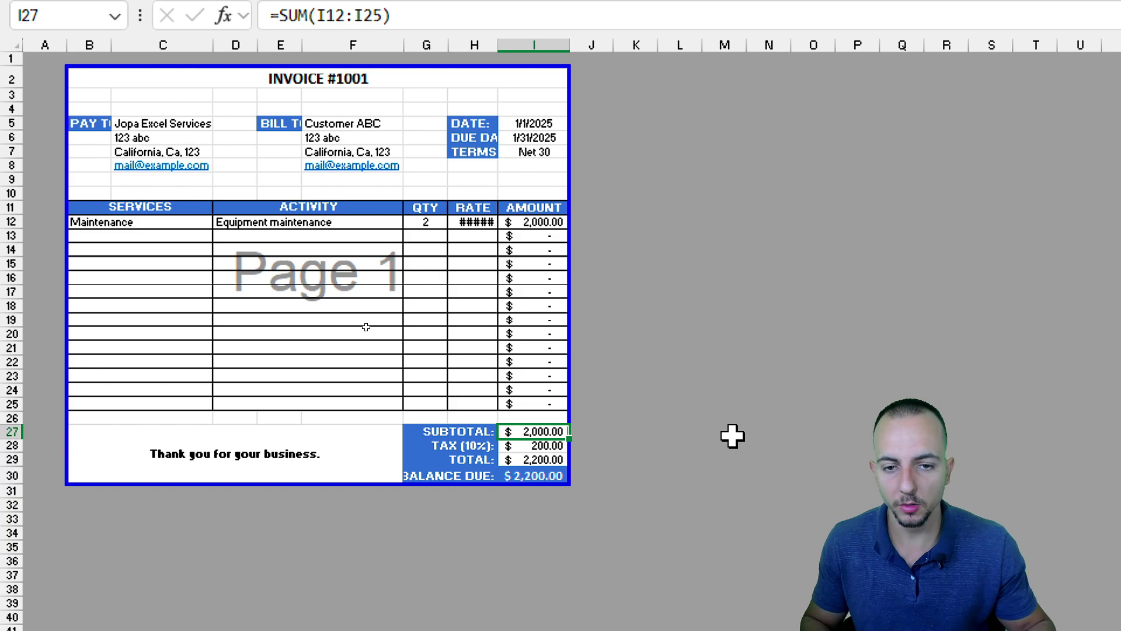
key("ctrl+4")
key("ctrl+4")
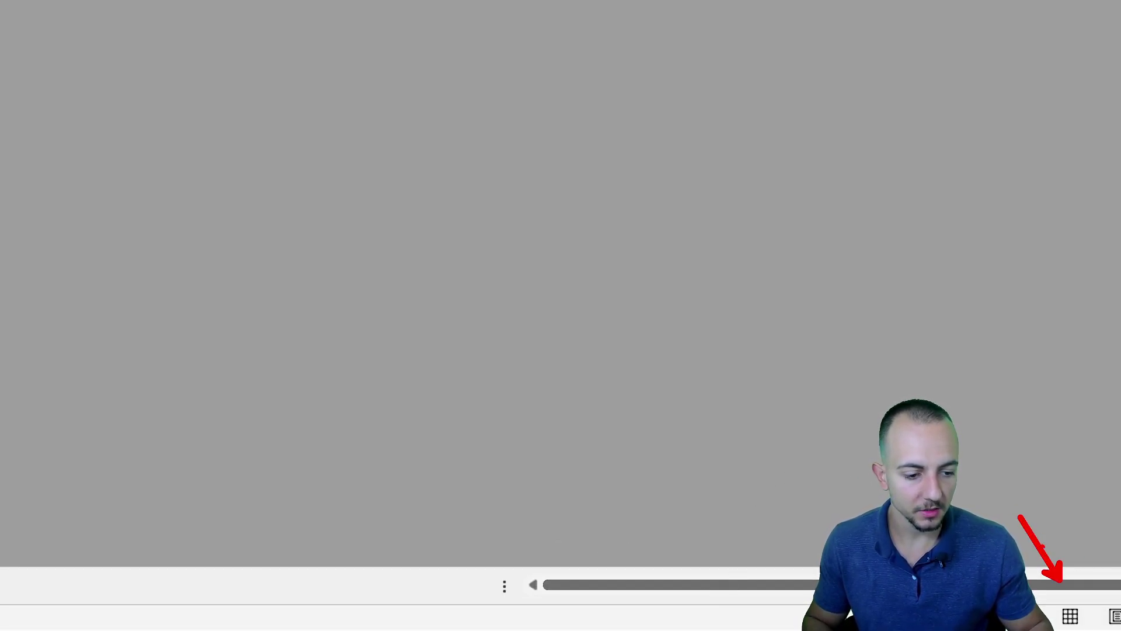
left_click_drag(1079, 496, 1078, 552)
key("Escape")
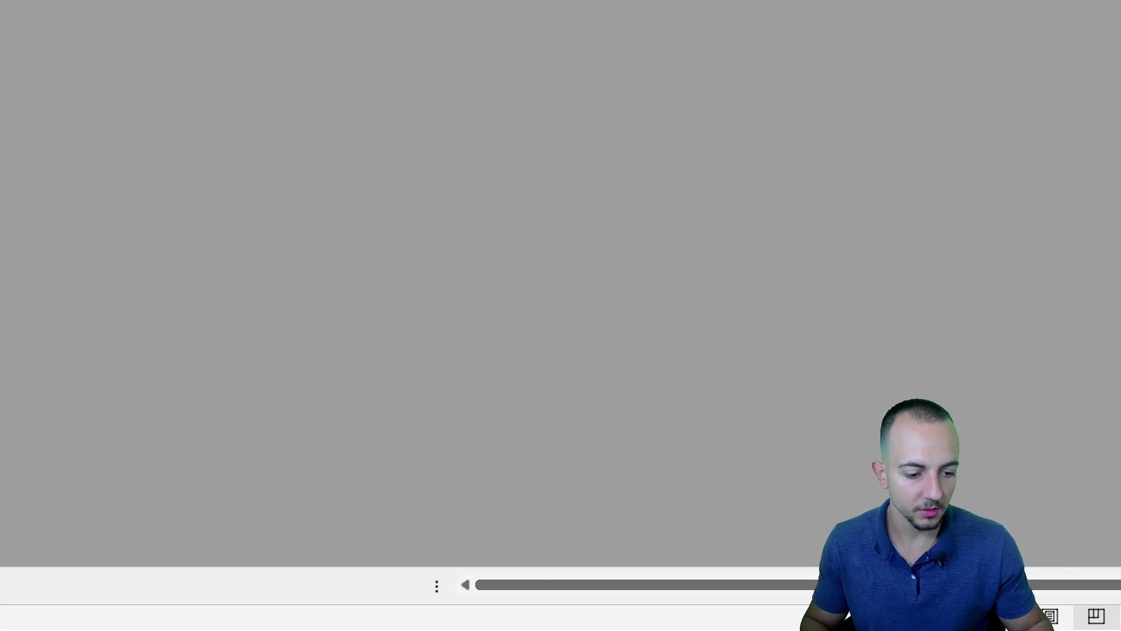
Return the sheet to Normal view and check the one-page invoice in the print preview
left_click(1071, 617)
key("ctrl+4")
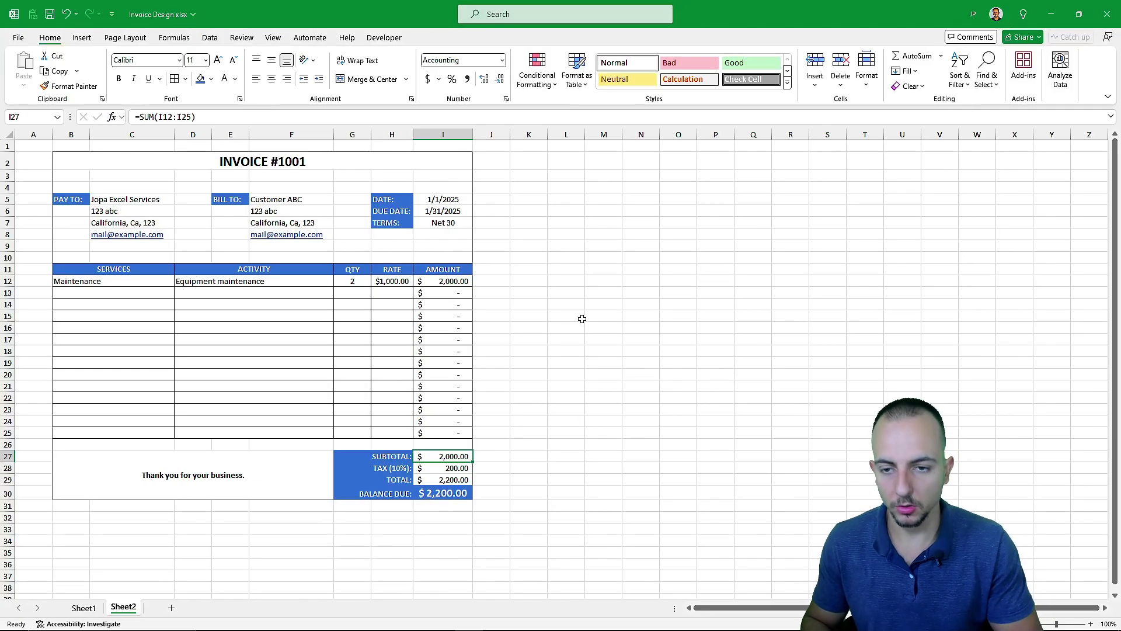
key("ctrl+p")
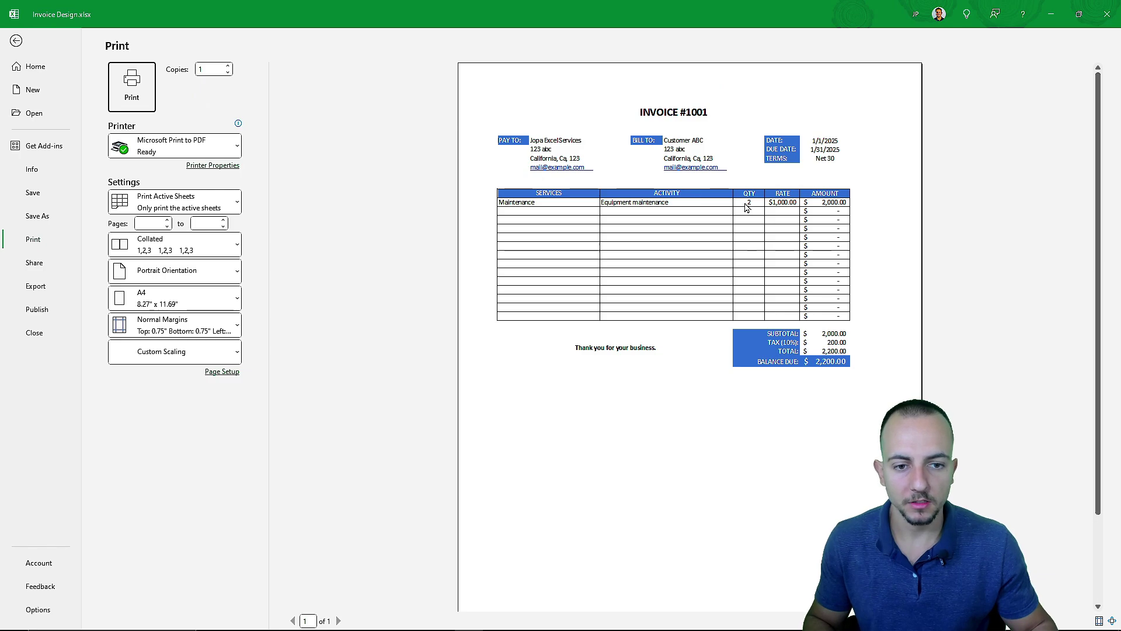
key("Escape")
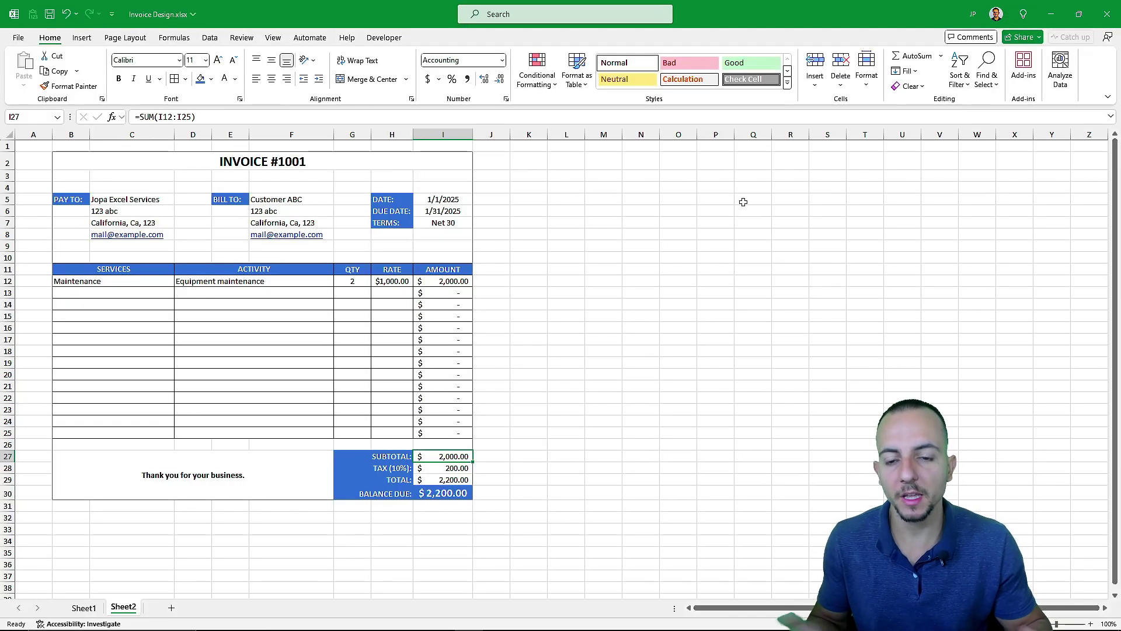